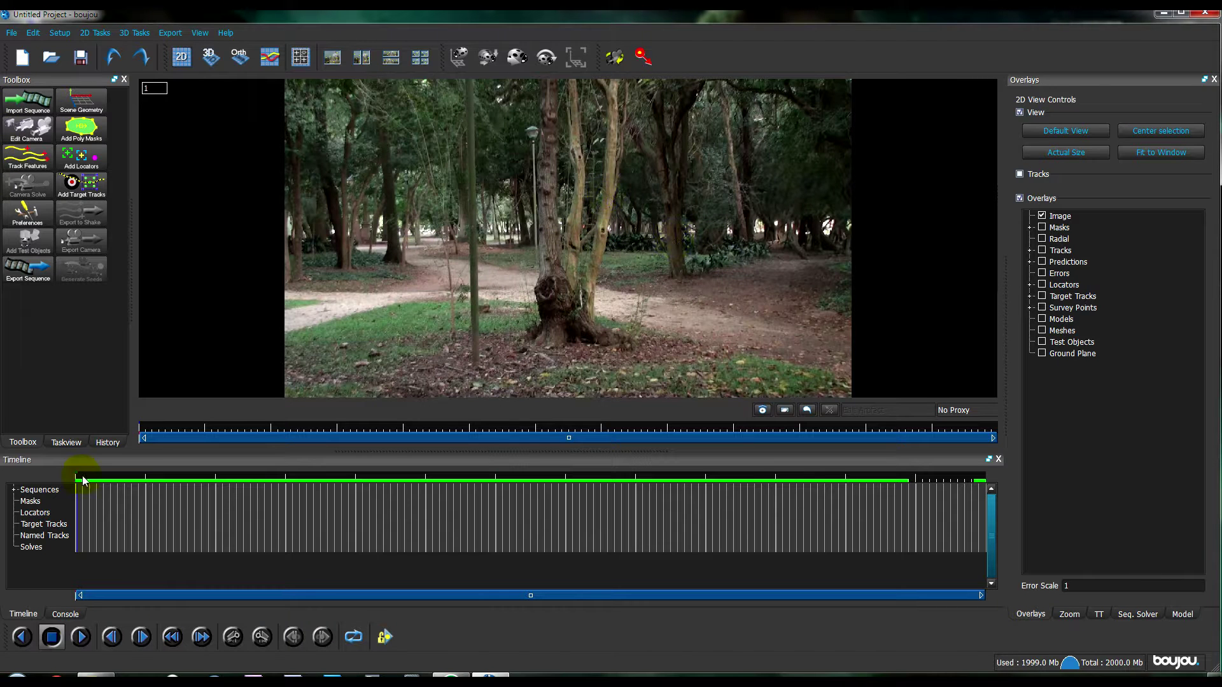
Step: Draw a closed poly mask around the walking man at frame 135
left_click_drag(86, 478, 370, 474)
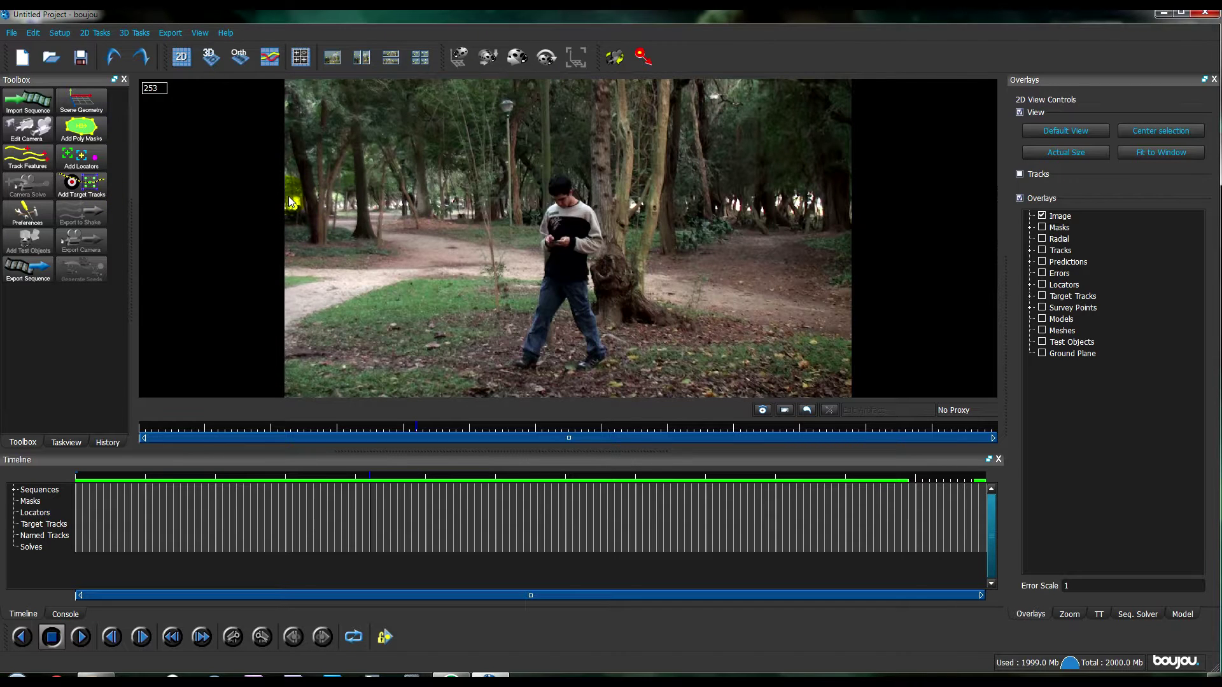
left_click_drag(284, 475, 203, 476)
left_click(83, 130)
left_click(707, 363)
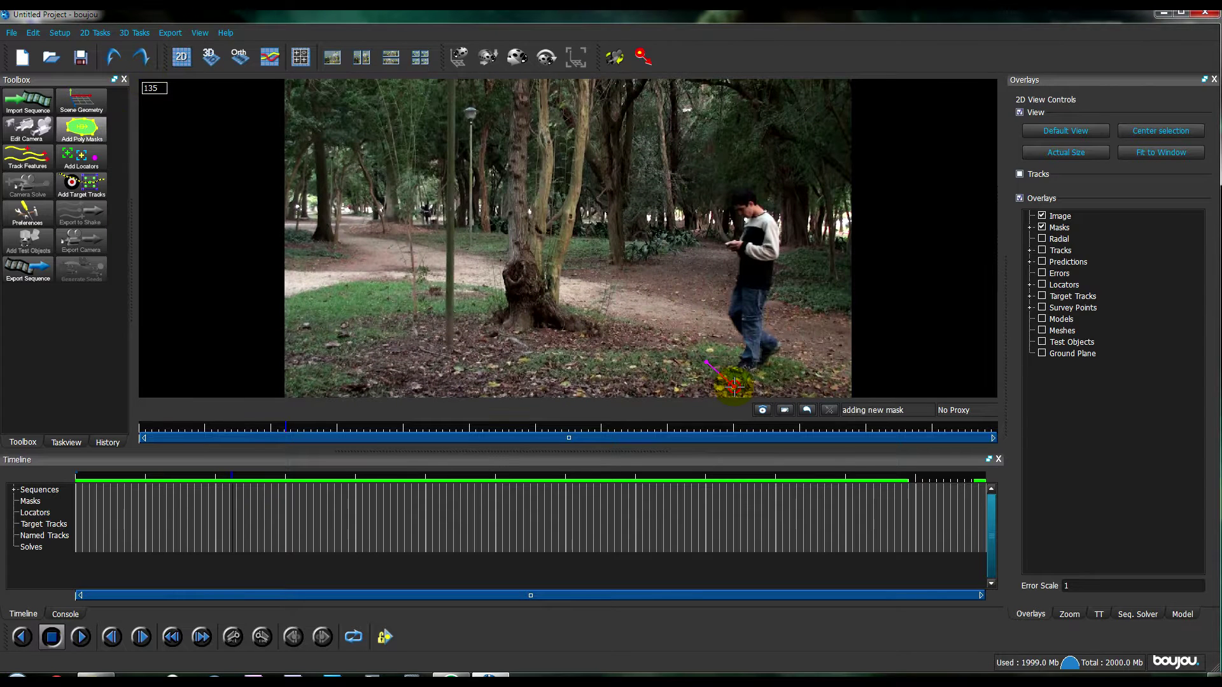
left_click(809, 226)
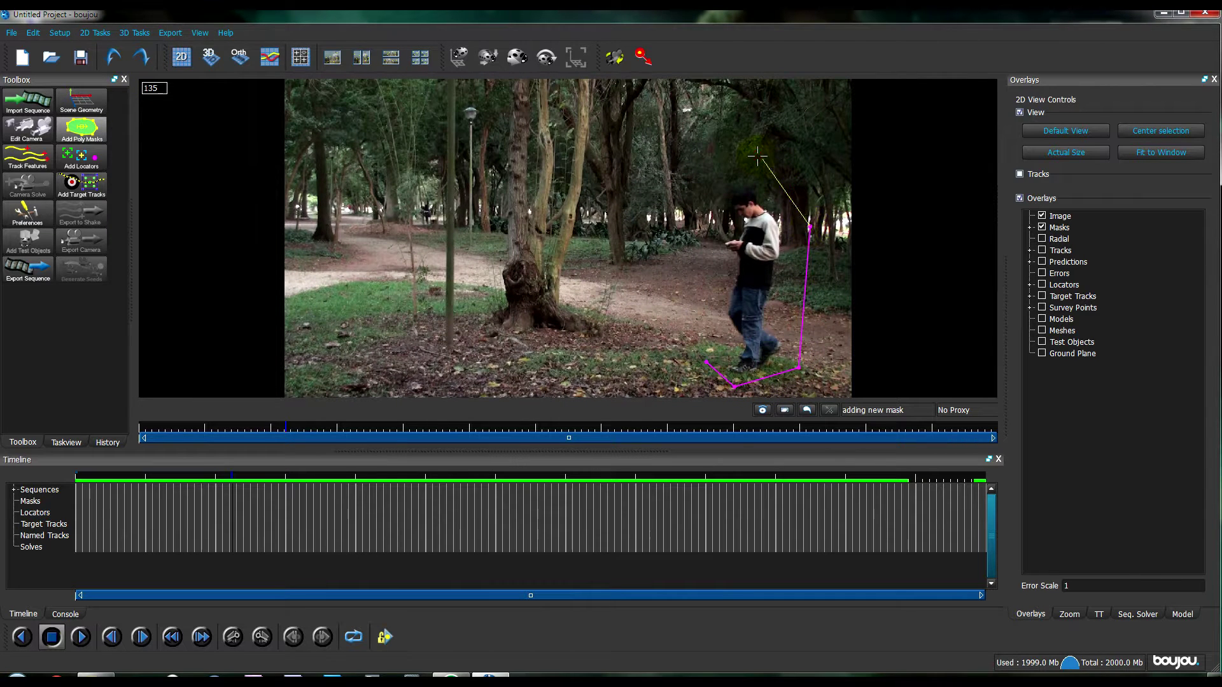
left_click(711, 172)
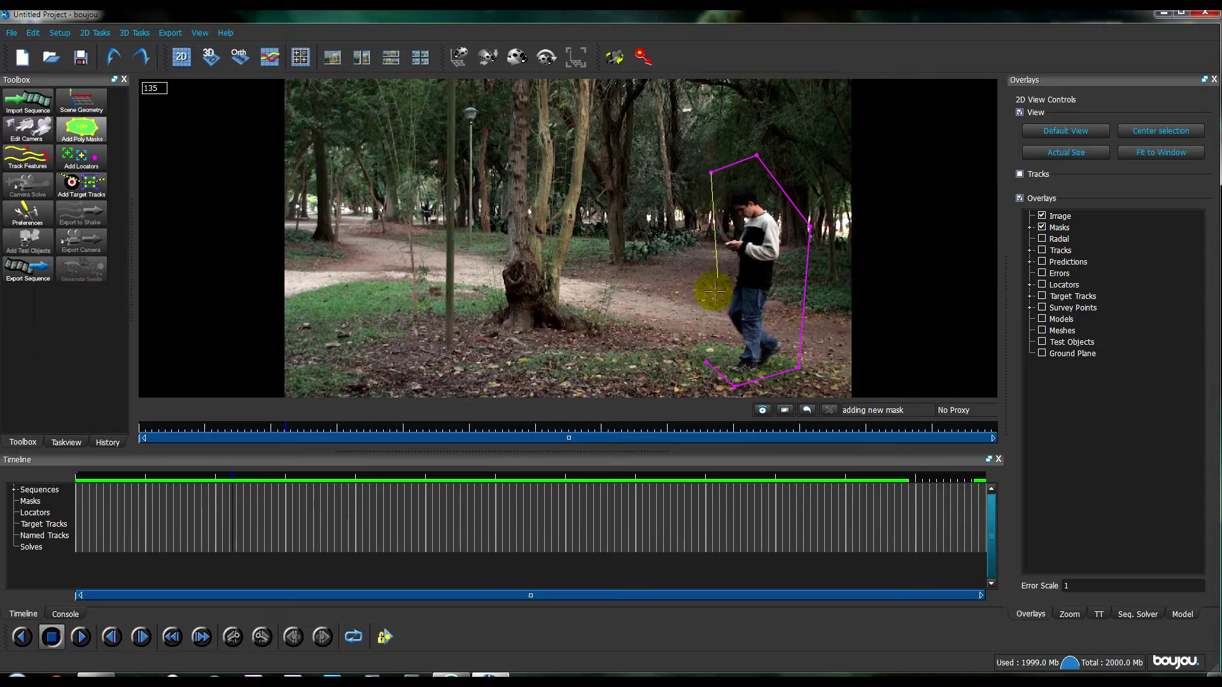
left_click(707, 364)
Step: Keyframe Mask 1 beyond the image's edge at frame 88 and over the walking man at frame 203
left_click(15, 501)
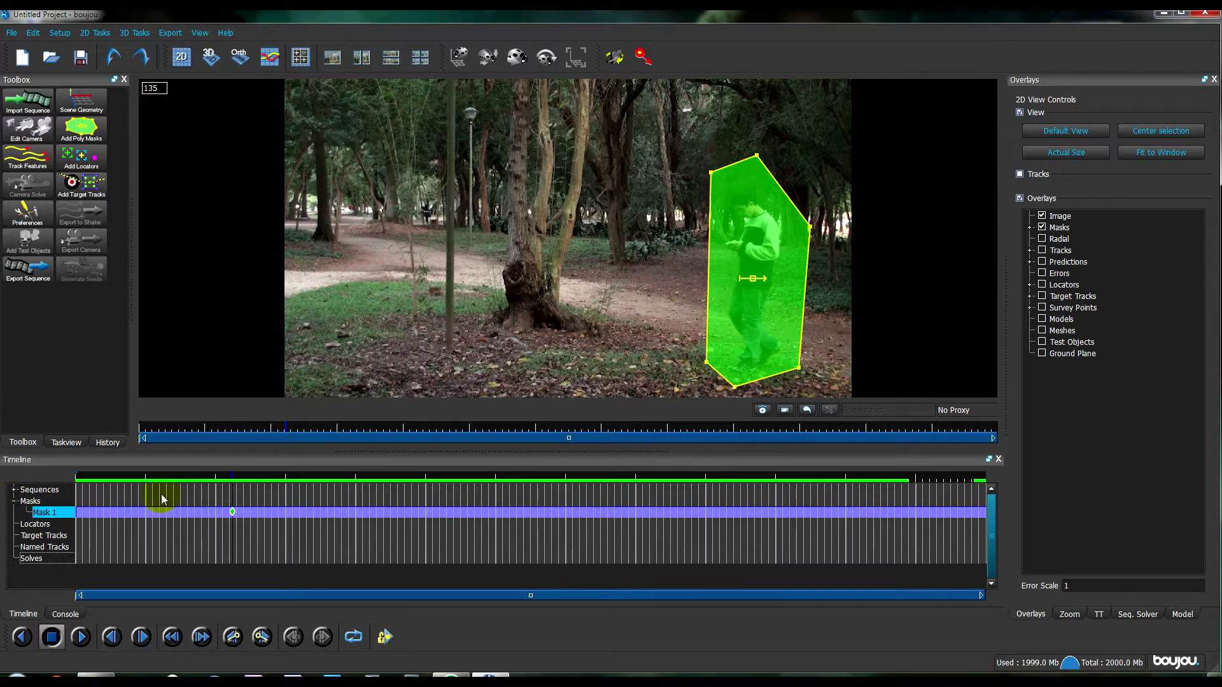
left_click_drag(231, 475, 177, 475)
left_click_drag(753, 280, 929, 274)
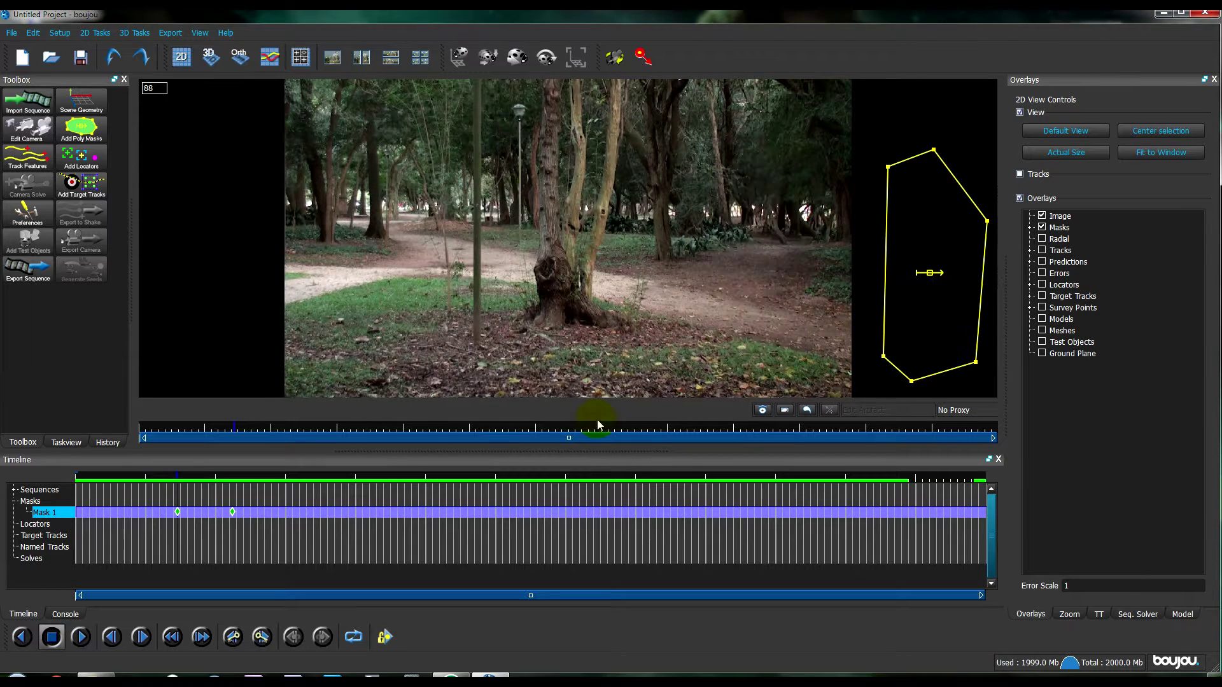
left_click_drag(182, 478, 311, 480)
left_click_drag(759, 278, 605, 278)
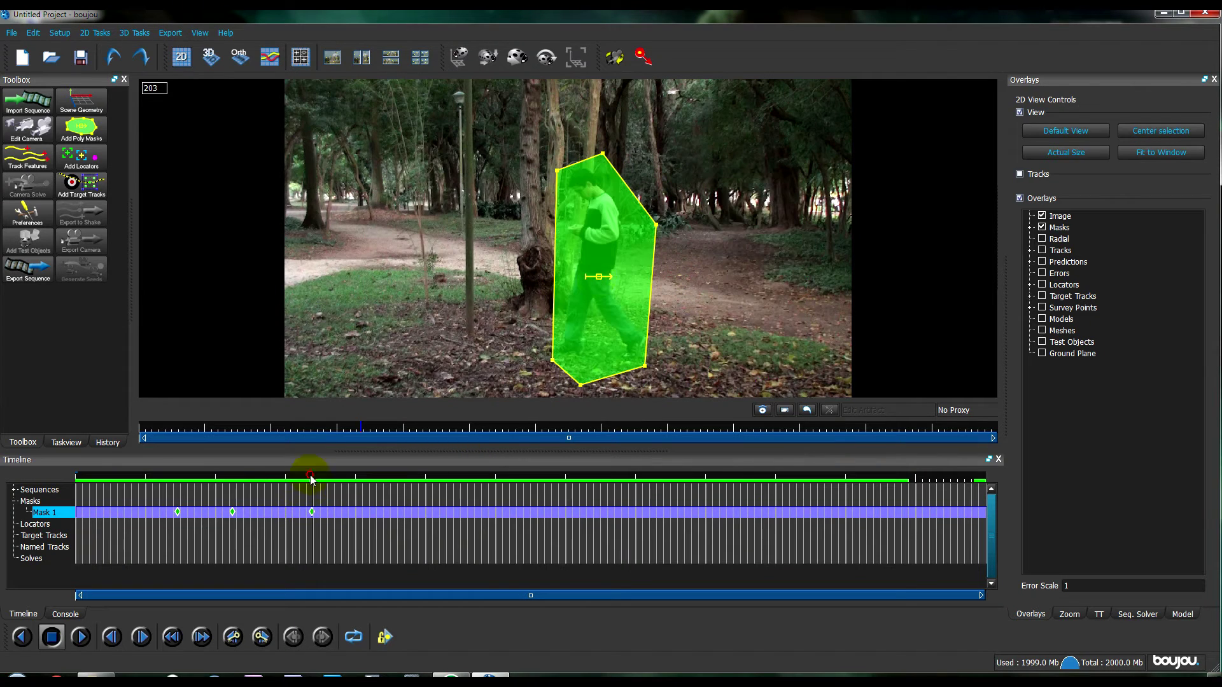
Step: Keyframe Mask 1 over the man at frame 257 and through the rest of his appearance, then return to frame 1
left_click_drag(311, 480, 375, 490)
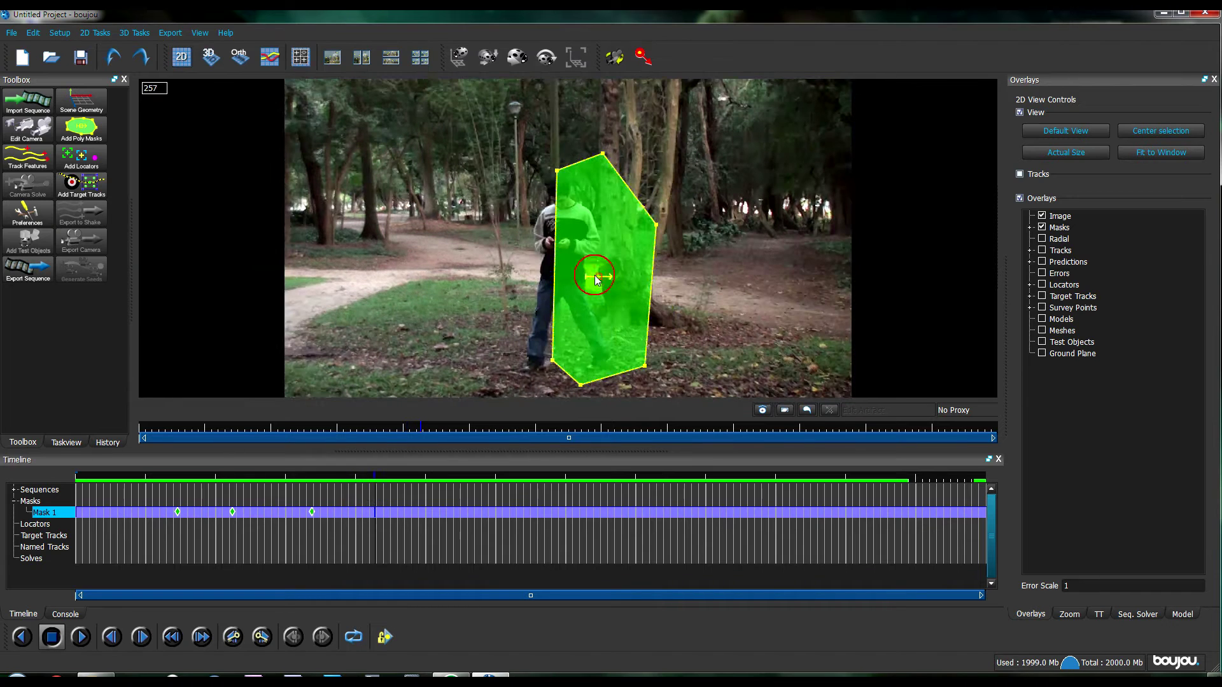
left_click_drag(597, 280, 567, 278)
left_click_drag(376, 484, 481, 478)
left_click_drag(567, 278, 551, 286)
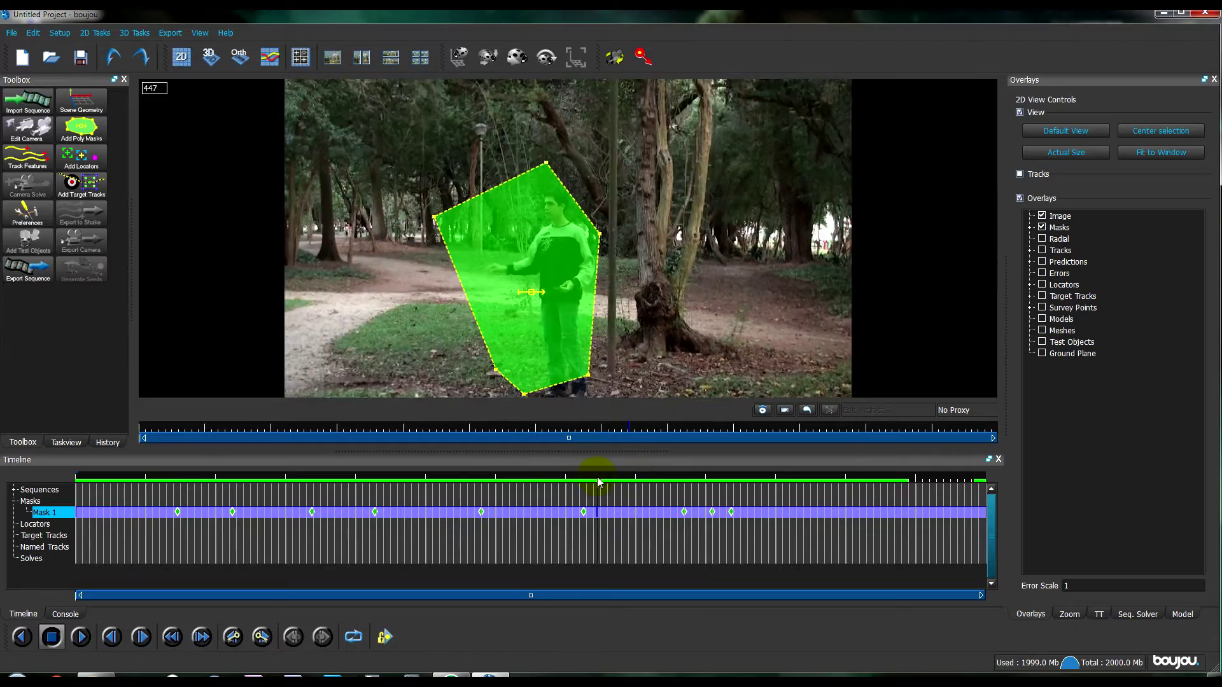
left_click_drag(597, 478, 70, 464)
Step: Track features on all frames of Sequence 1 with the sensitivity reduced in the advanced properties
left_click(27, 156)
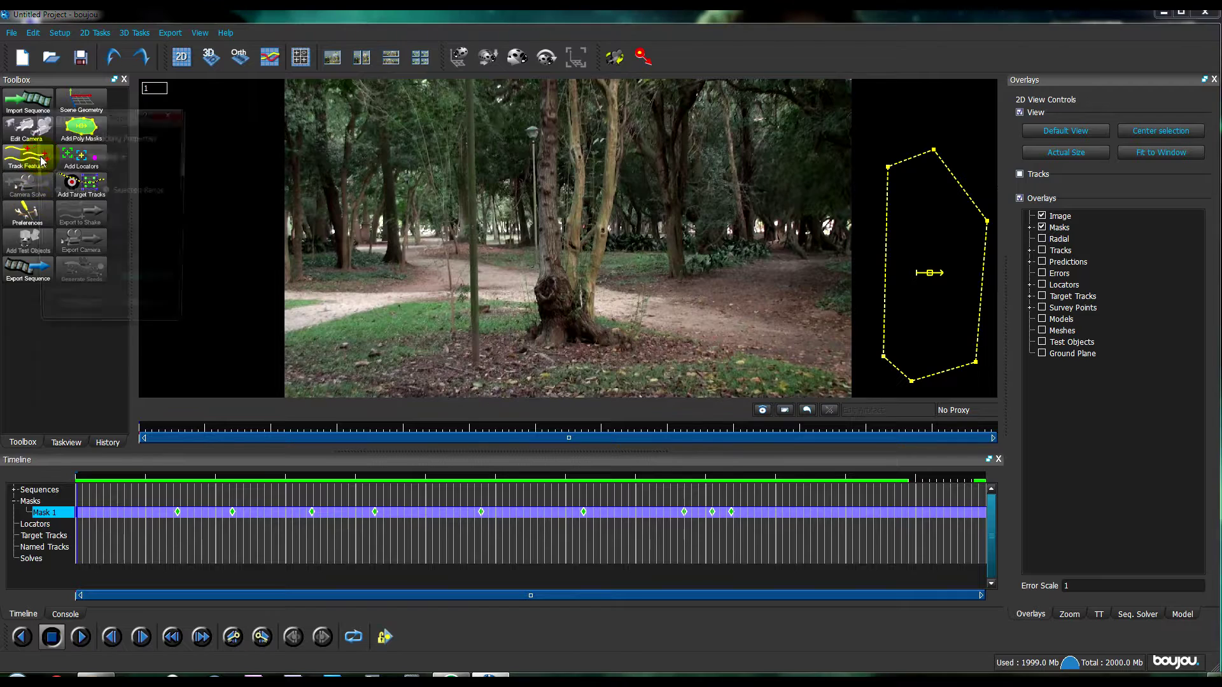
left_click(349, 262)
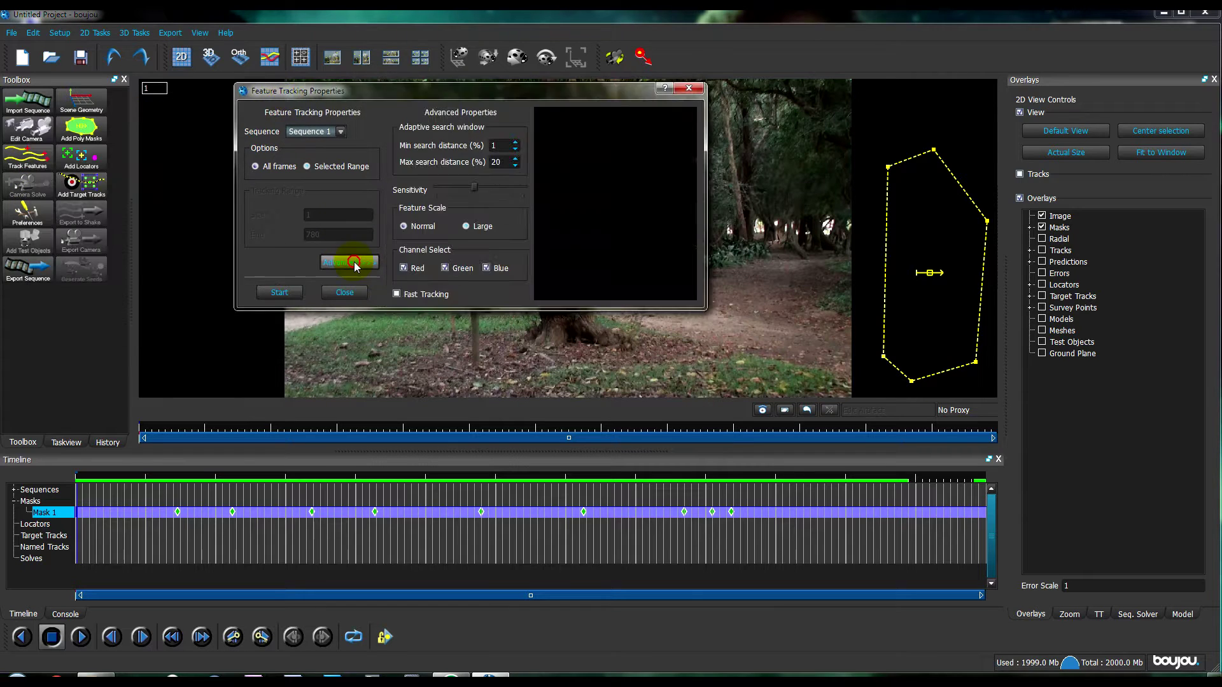
left_click_drag(697, 470, 55, 483)
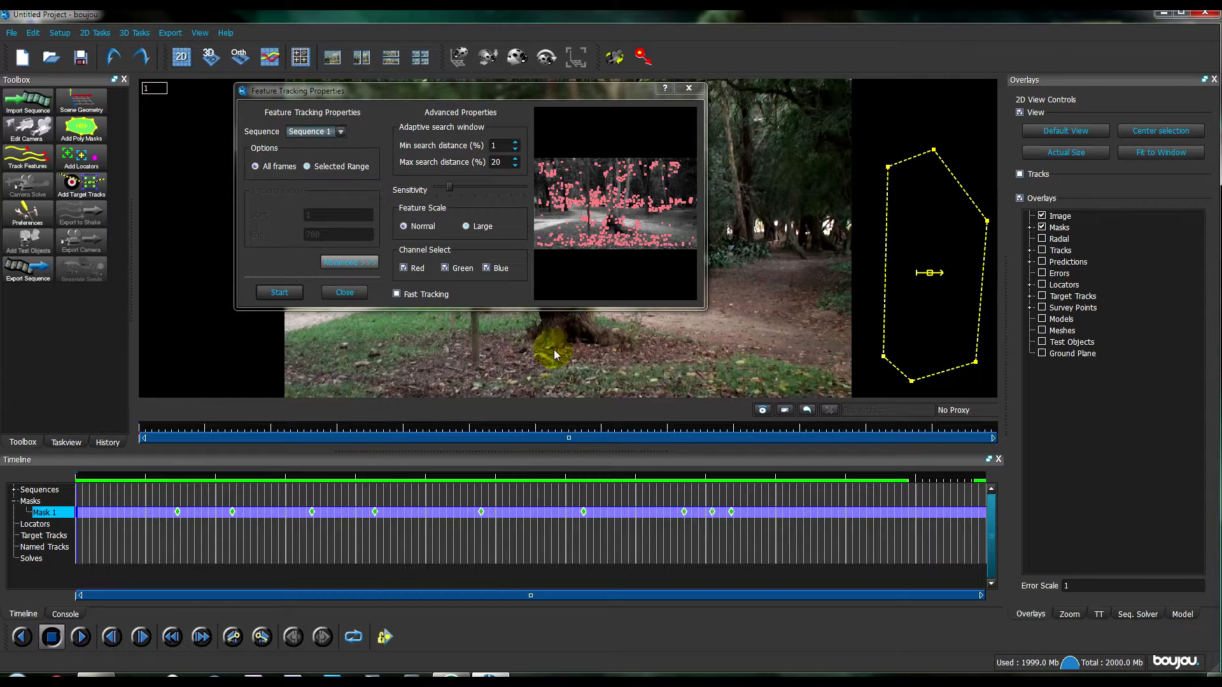
left_click_drag(448, 187, 460, 187)
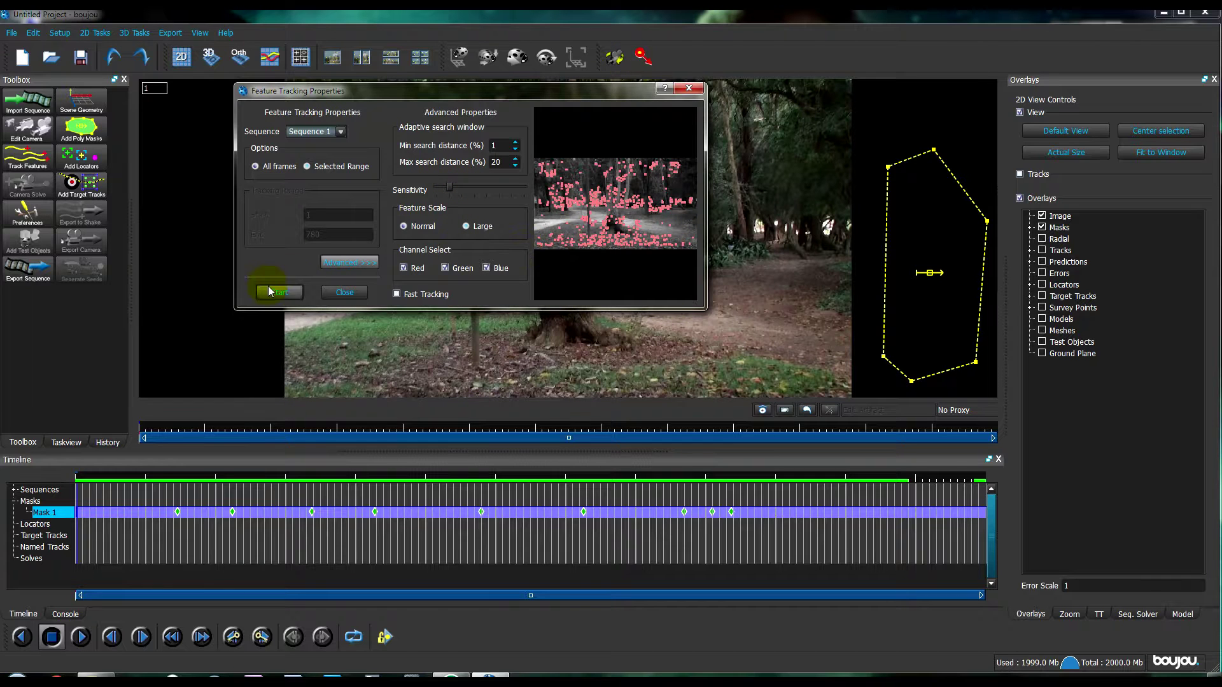
left_click(284, 292)
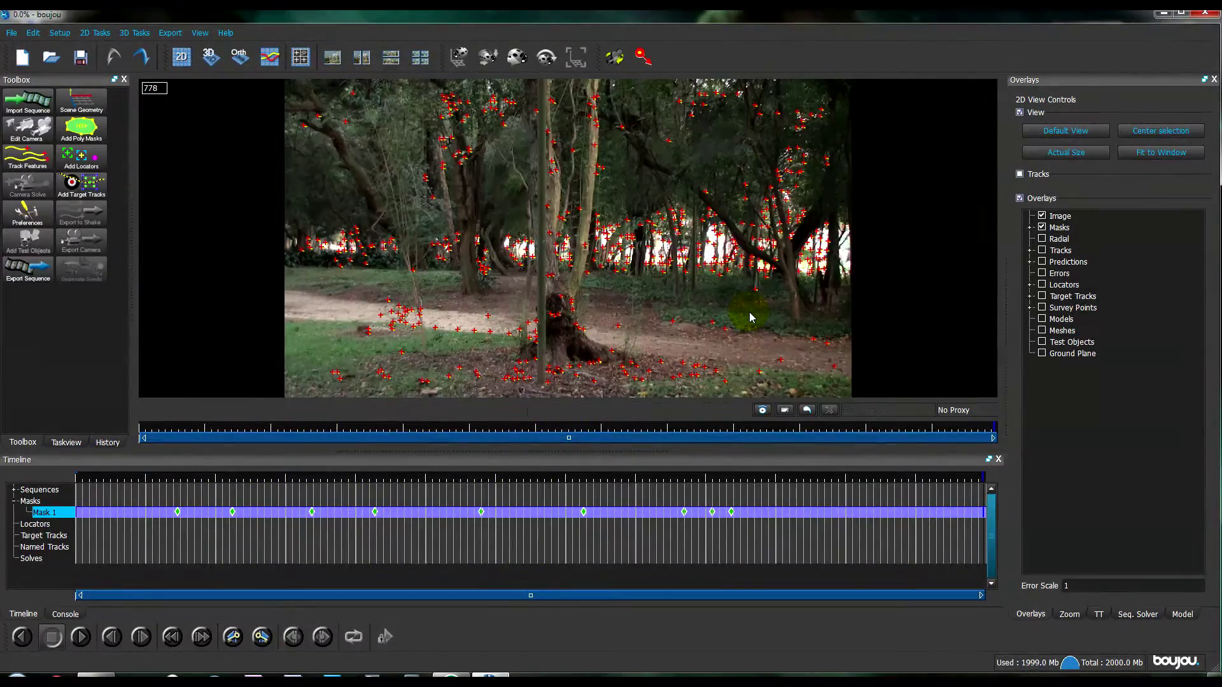
Step: Check the feature tracks around frame 265 and run a camera solve on all frames of Sequence 1
mouse_move(283, 484)
left_mouse_down()
mouse_move(201, 482)
mouse_move(282, 484)
left_mouse_up()
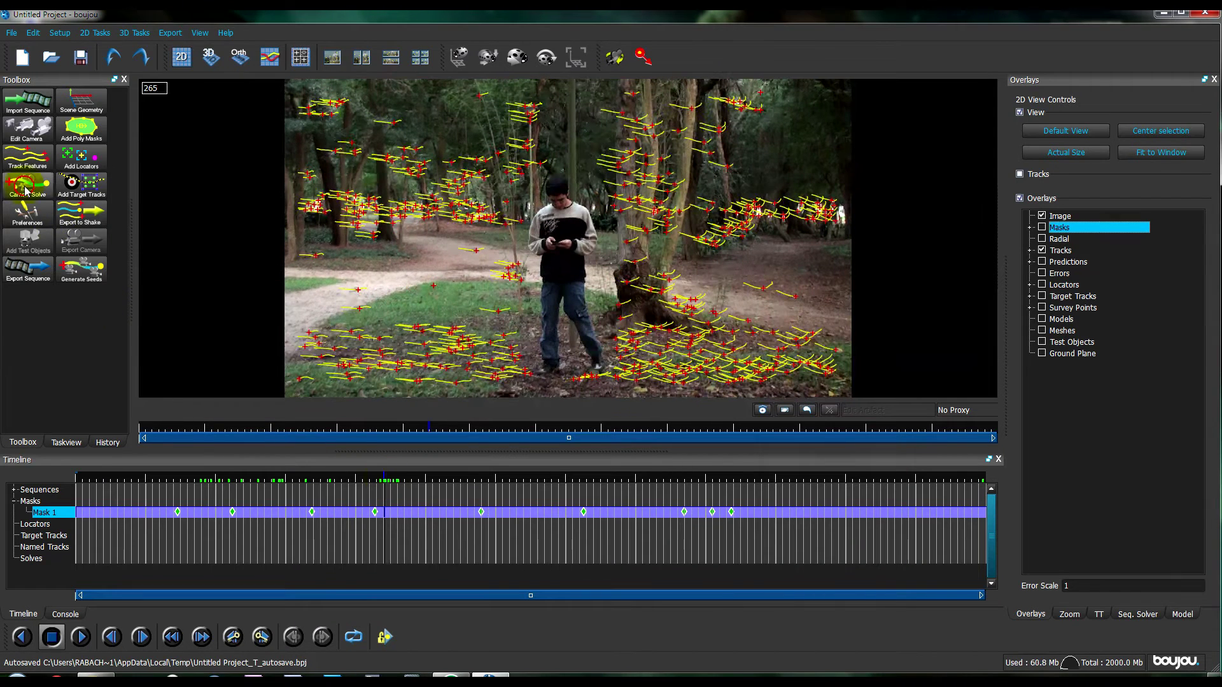
left_click(27, 184)
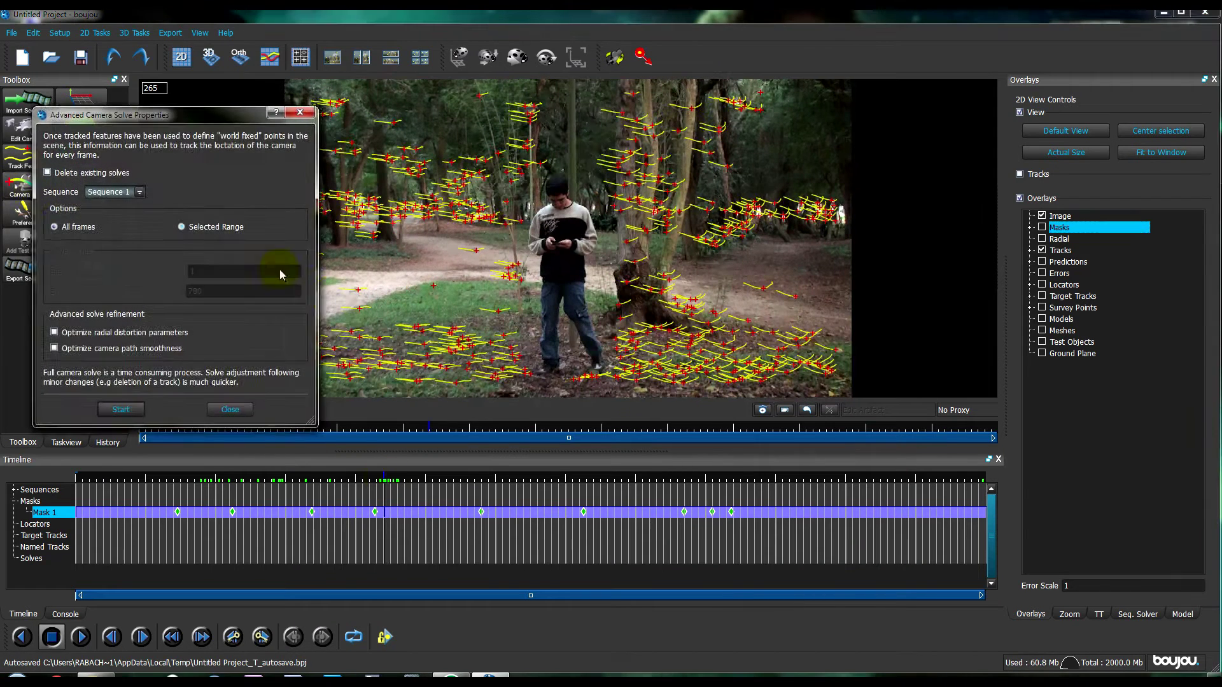
left_click_drag(236, 116, 287, 89)
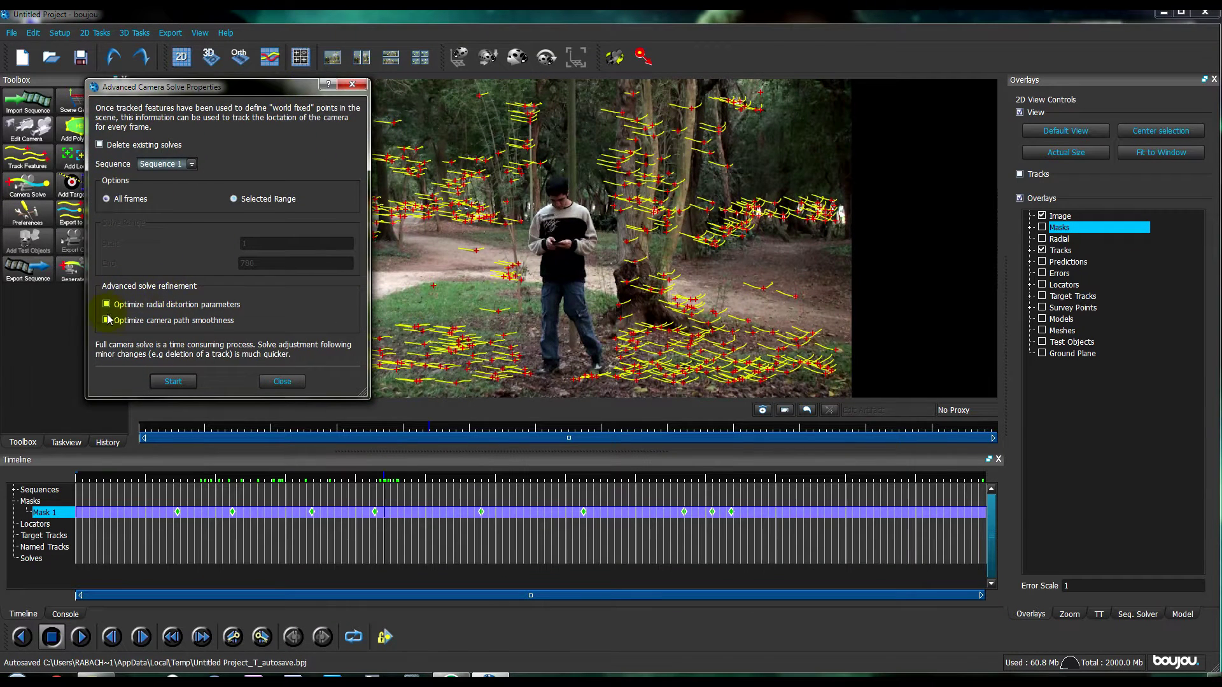
left_click(173, 381)
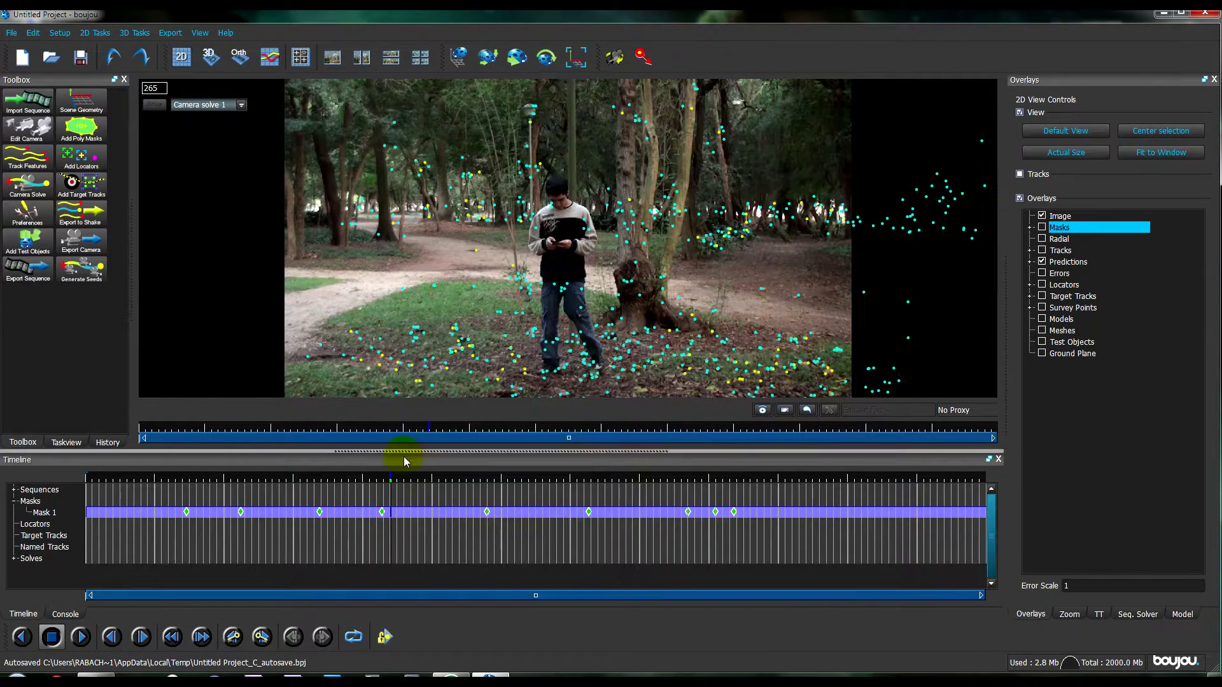
Step: Examine the solved prediction points across the footage and from different angles in the 3D view
mouse_move(390, 477)
left_mouse_down()
mouse_move(1003, 494)
mouse_move(105, 496)
mouse_move(268, 492)
mouse_move(372, 509)
mouse_move(399, 483)
left_mouse_up()
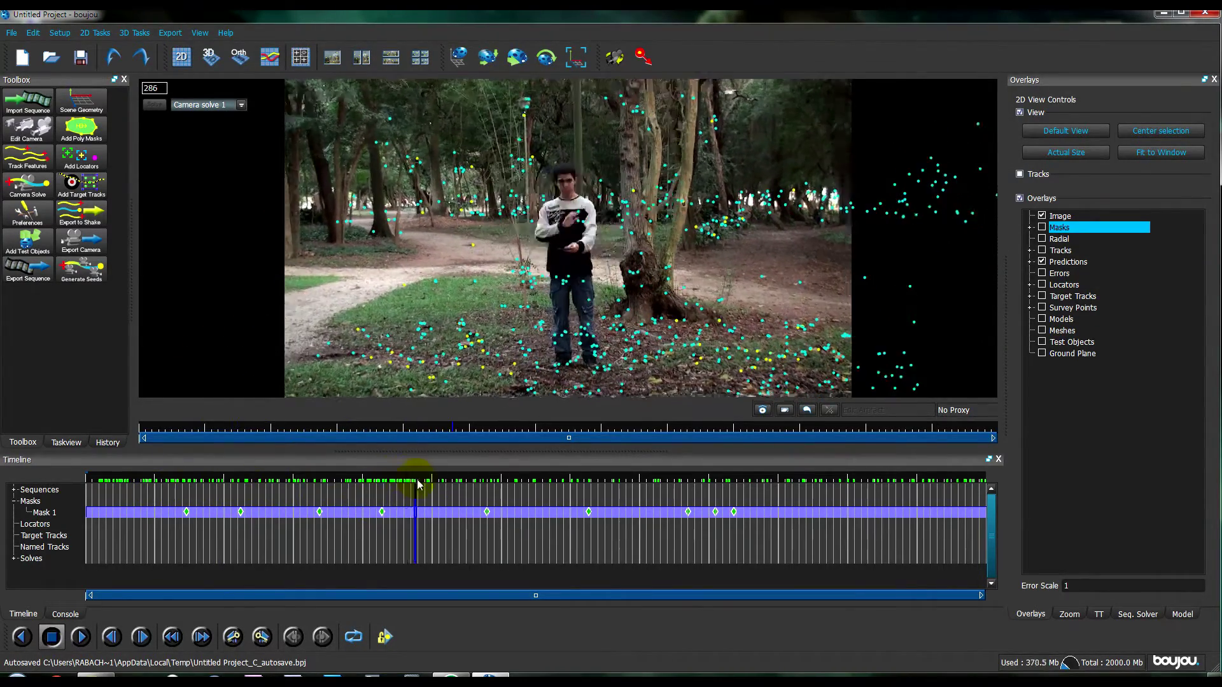
left_click_drag(495, 483, 516, 484)
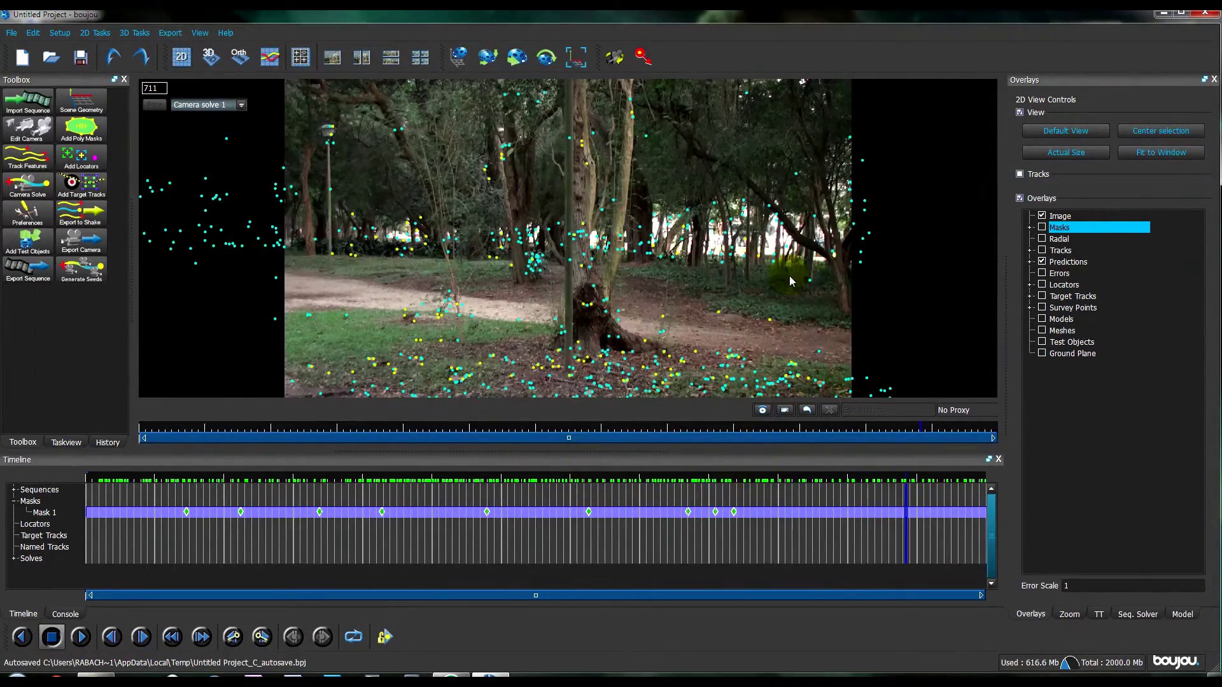
left_click_drag(909, 482, 233, 495)
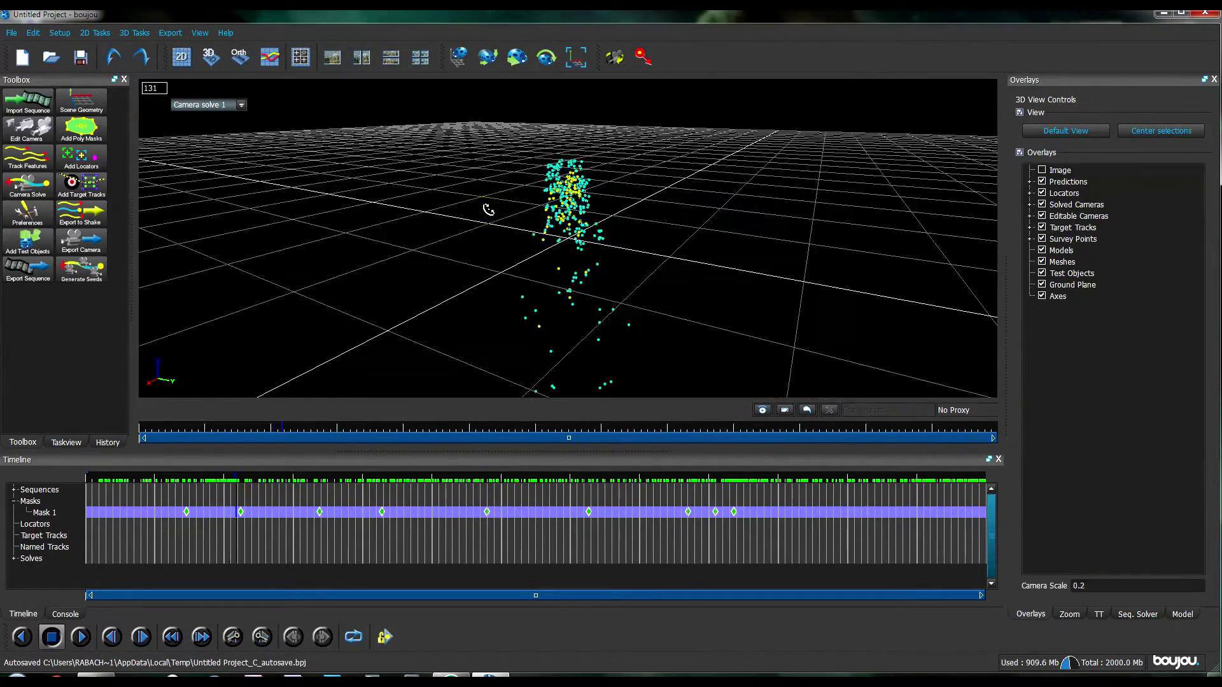
left_click_drag(489, 209, 566, 236)
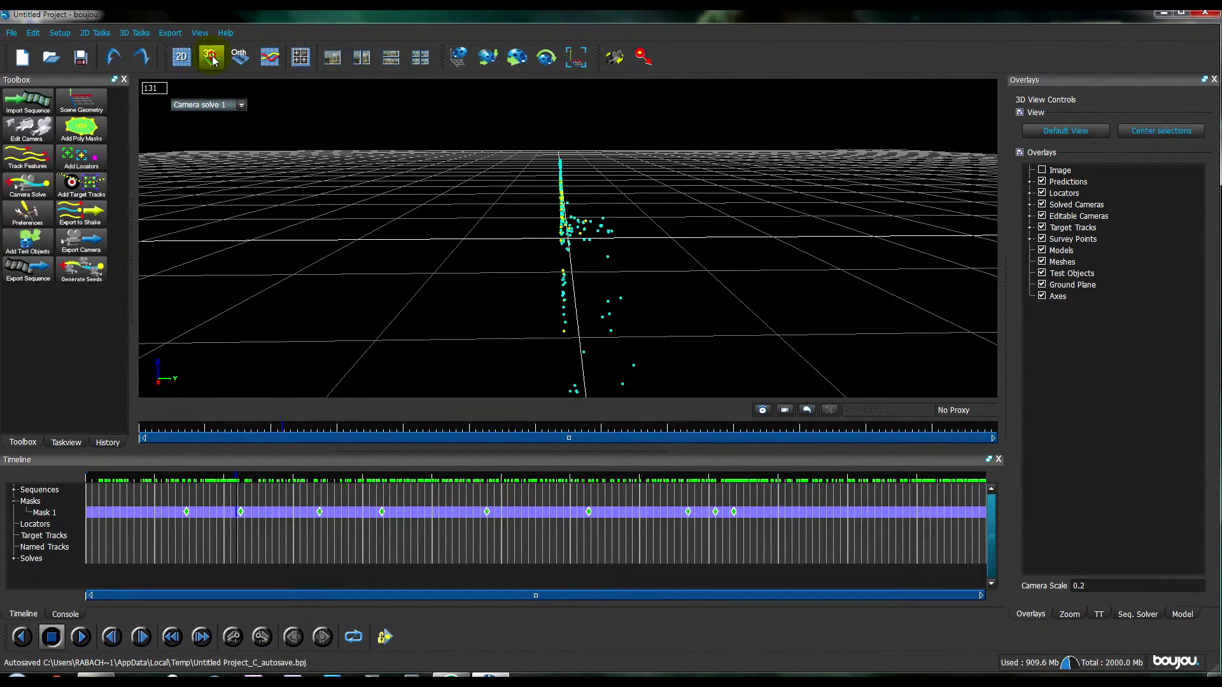
left_click(181, 57)
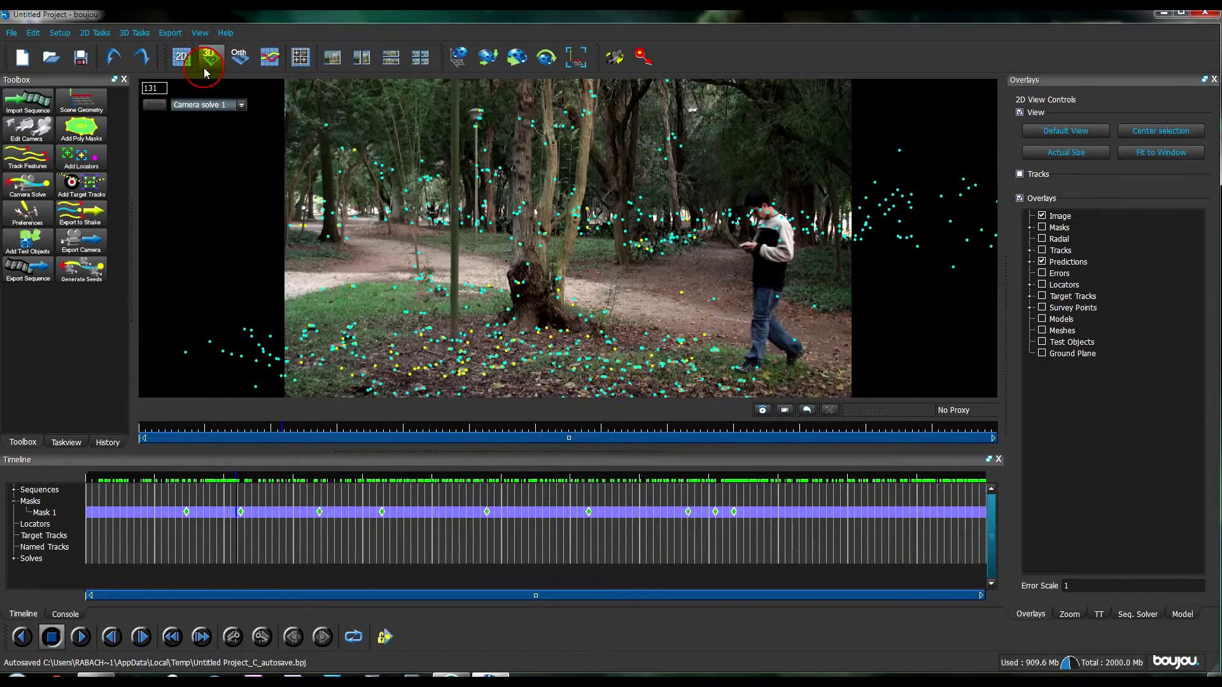
Step: Connect a group of ground points at frame 226 to a new coordinate frame hint of type x-y plane
mouse_move(373, 504)
left_mouse_down()
mouse_move(335, 503)
mouse_move(366, 482)
left_mouse_up()
left_click_drag(366, 330, 504, 376)
left_click(81, 100)
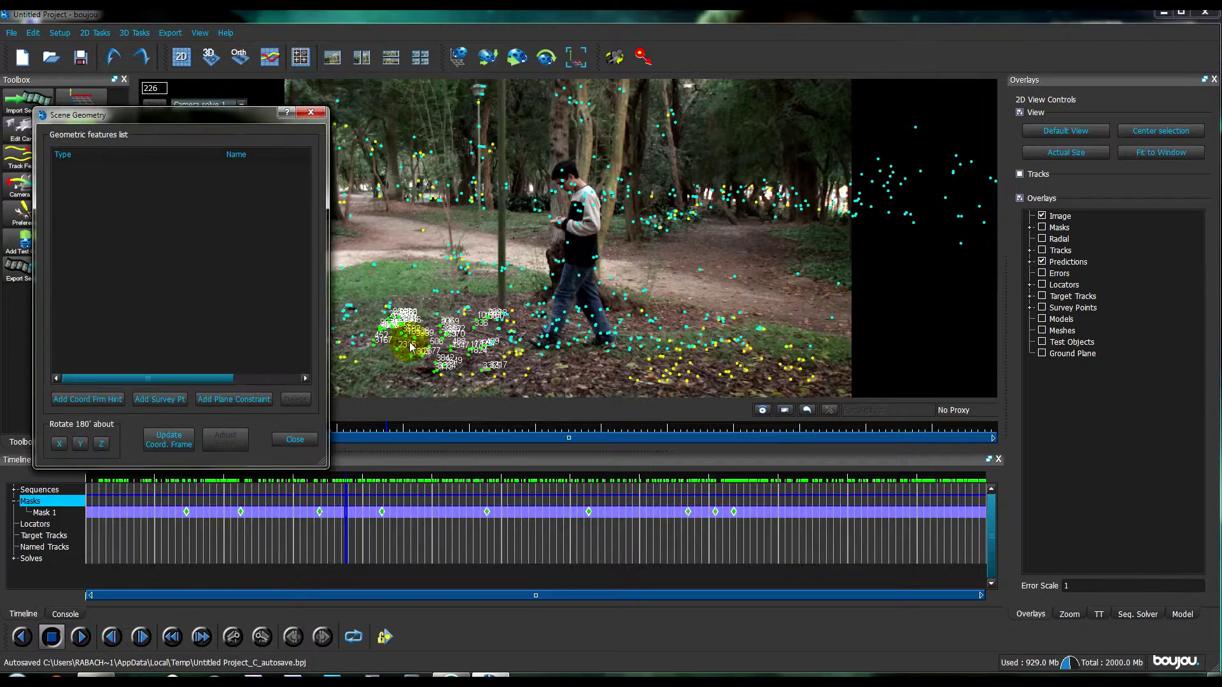
left_click(84, 399)
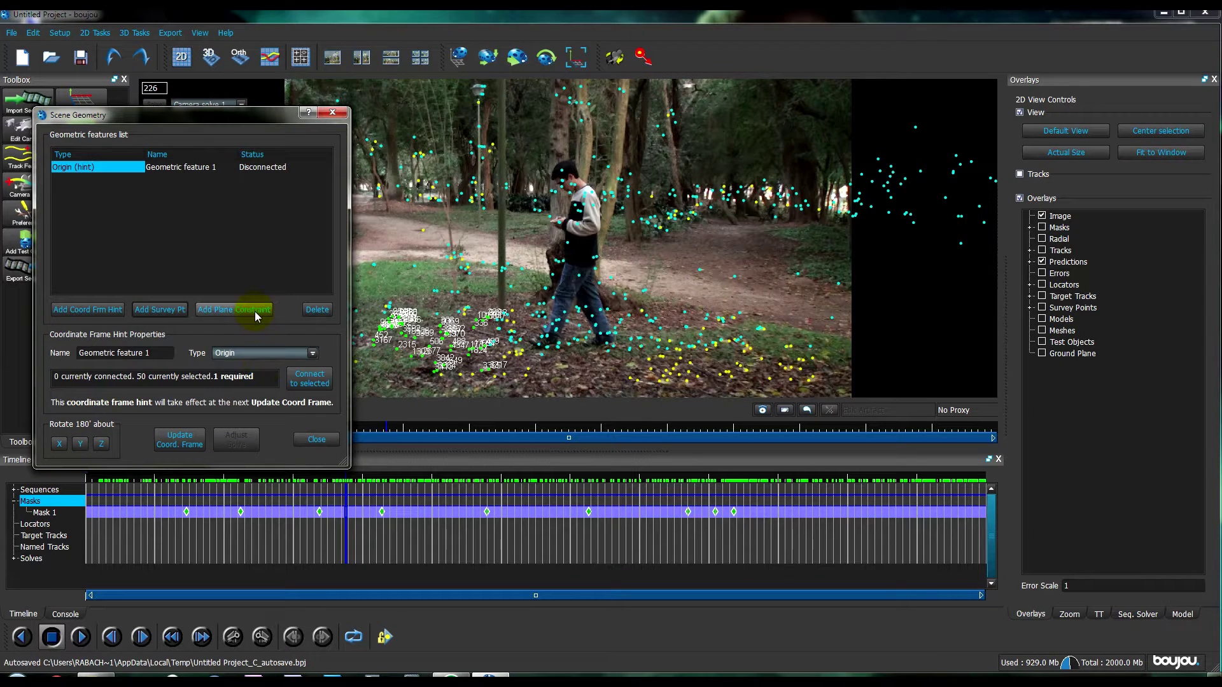
left_click(310, 382)
left_click(312, 352)
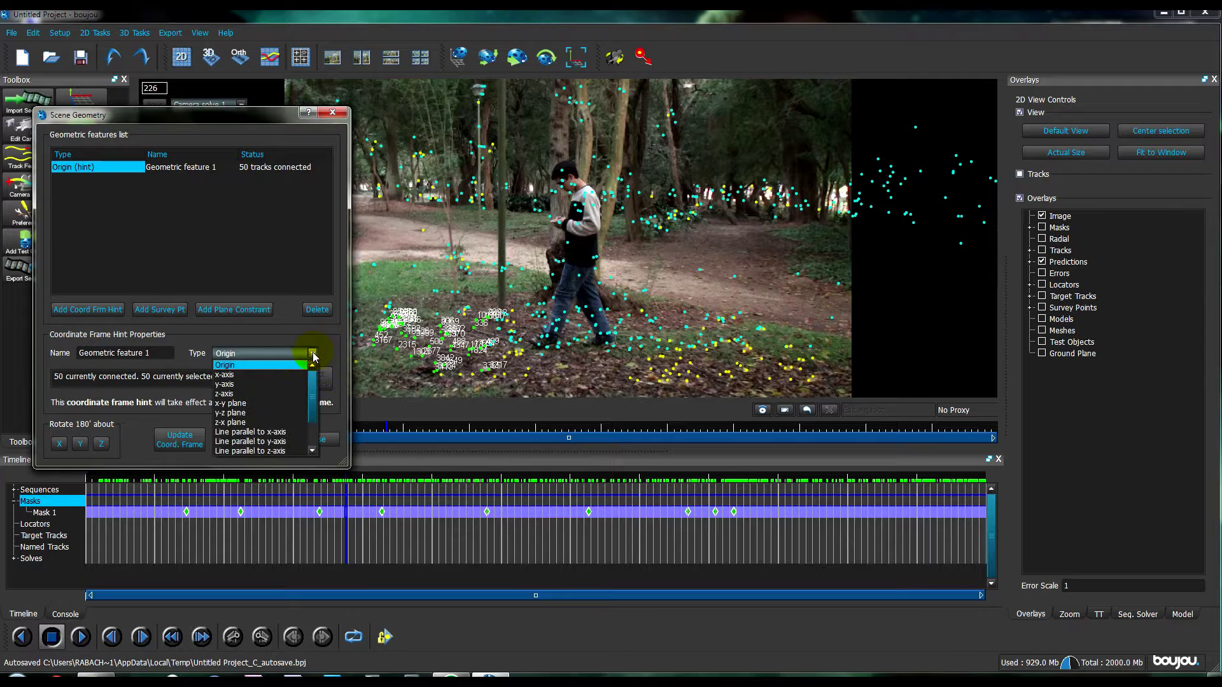
left_click(247, 406)
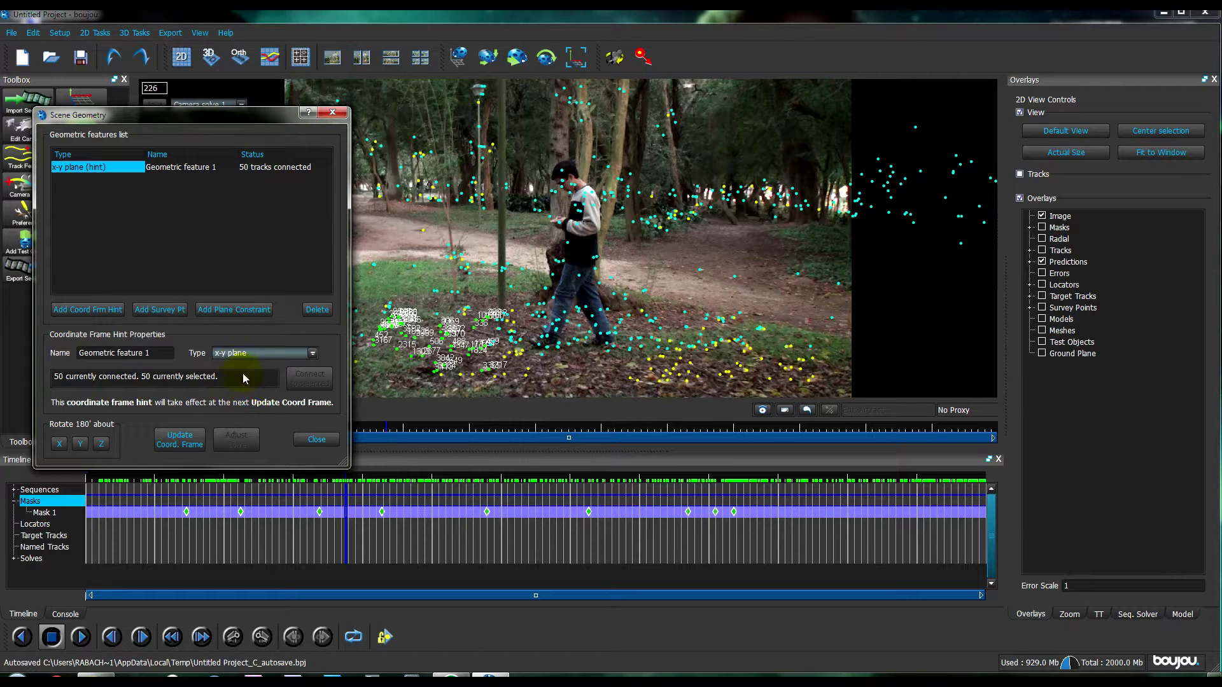
Step: Update the coordinate frame from the x-y plane hint, close Scene Geometry and inspect the alignment in 3D before returning to 2D
left_click(210, 57)
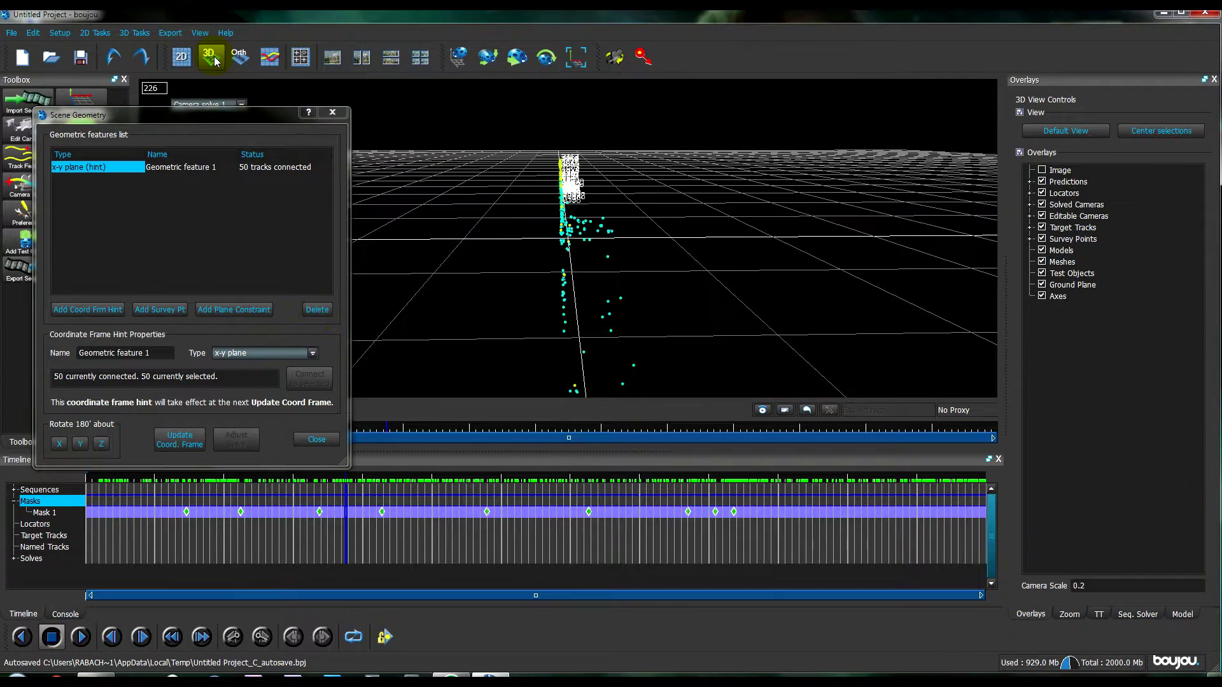
left_click(185, 440)
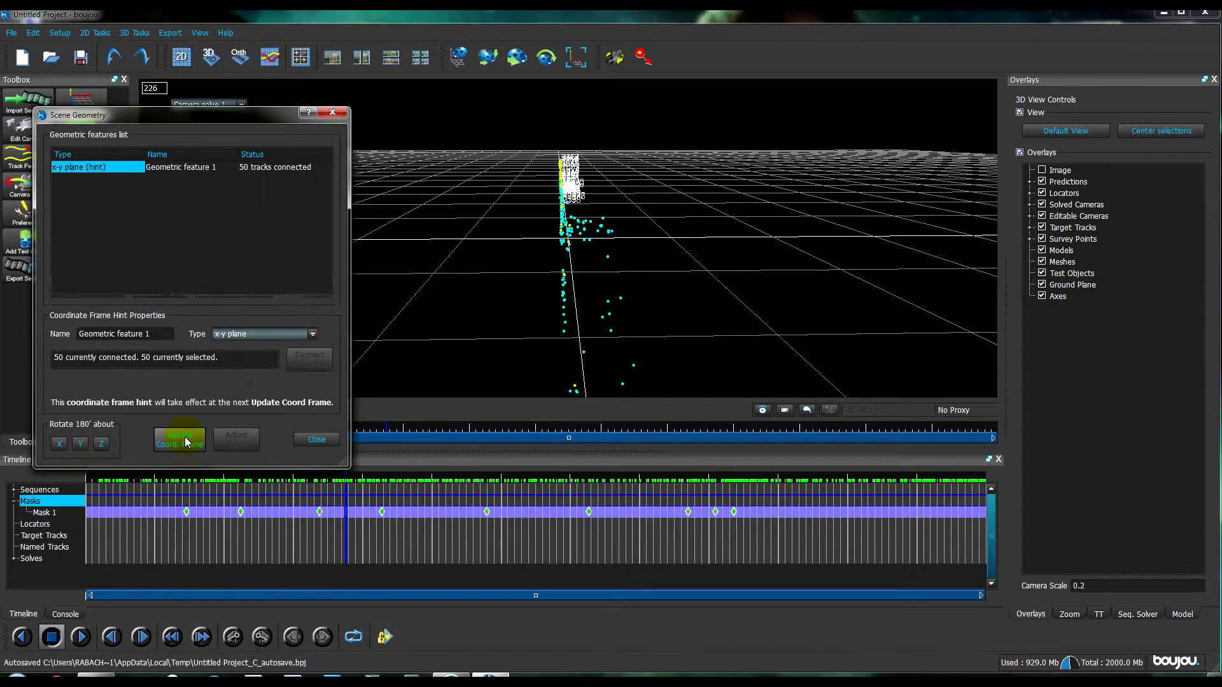
left_click(338, 112)
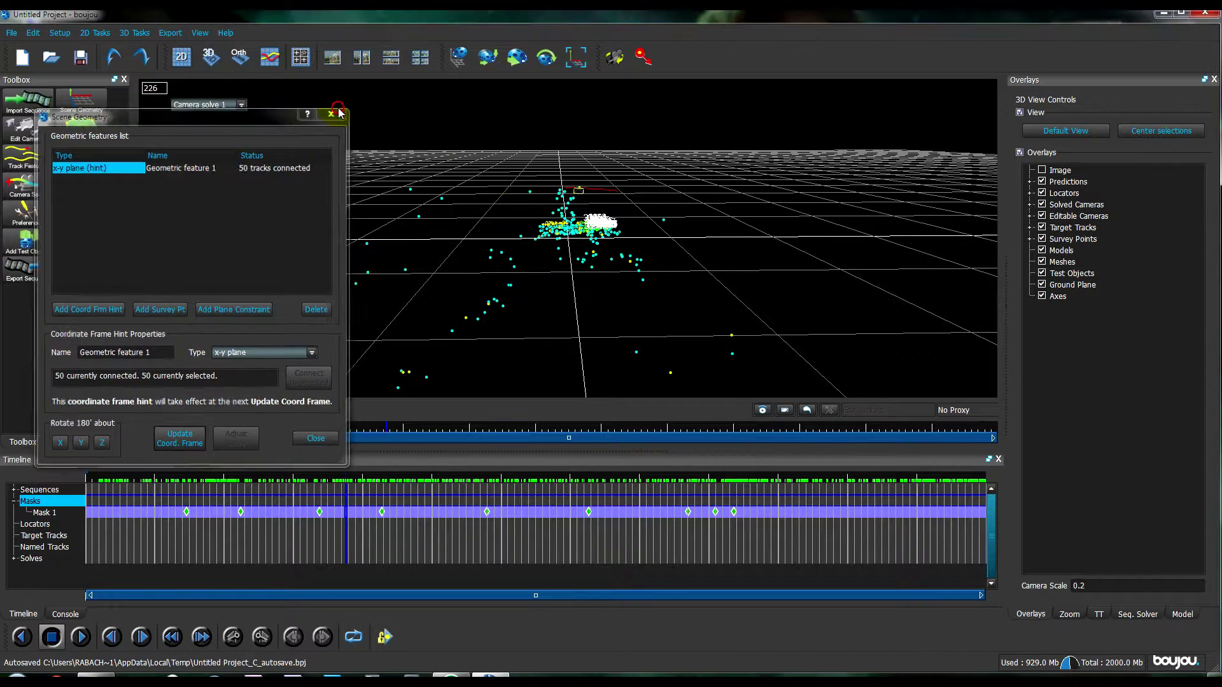
left_click_drag(782, 241, 532, 293)
left_click(181, 58)
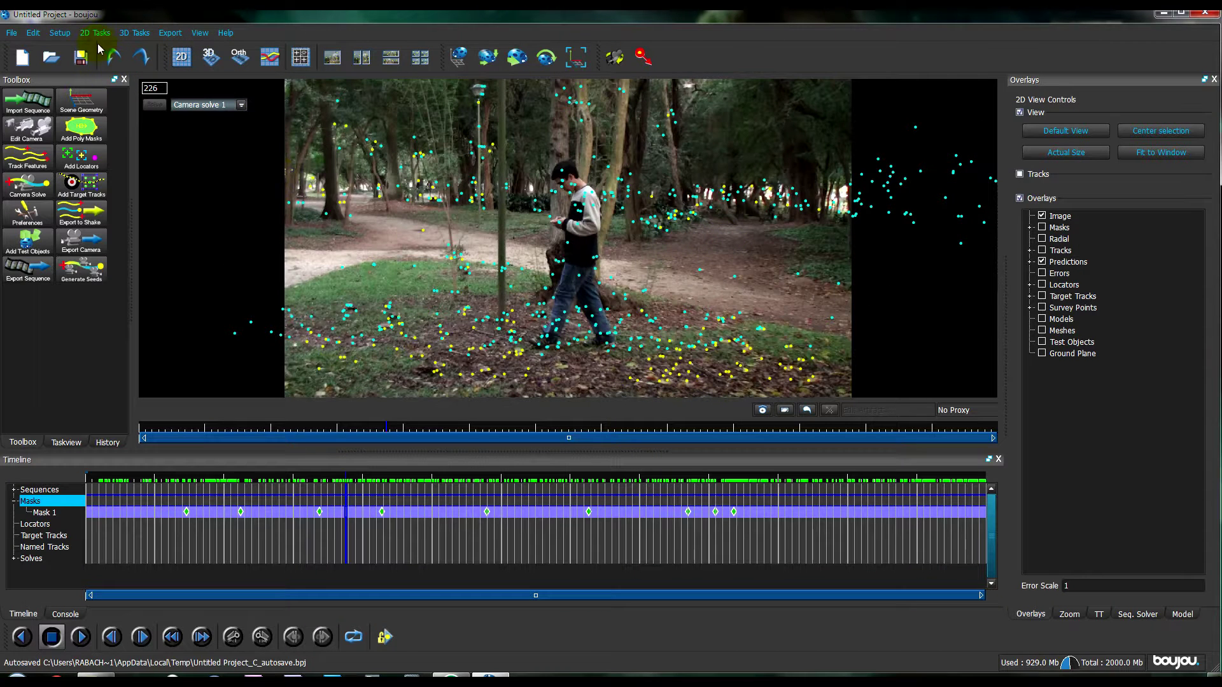
Step: Filter the solved 3D structure by covariance to keep the top 25%, and check the remaining points across the footage
left_click(129, 34)
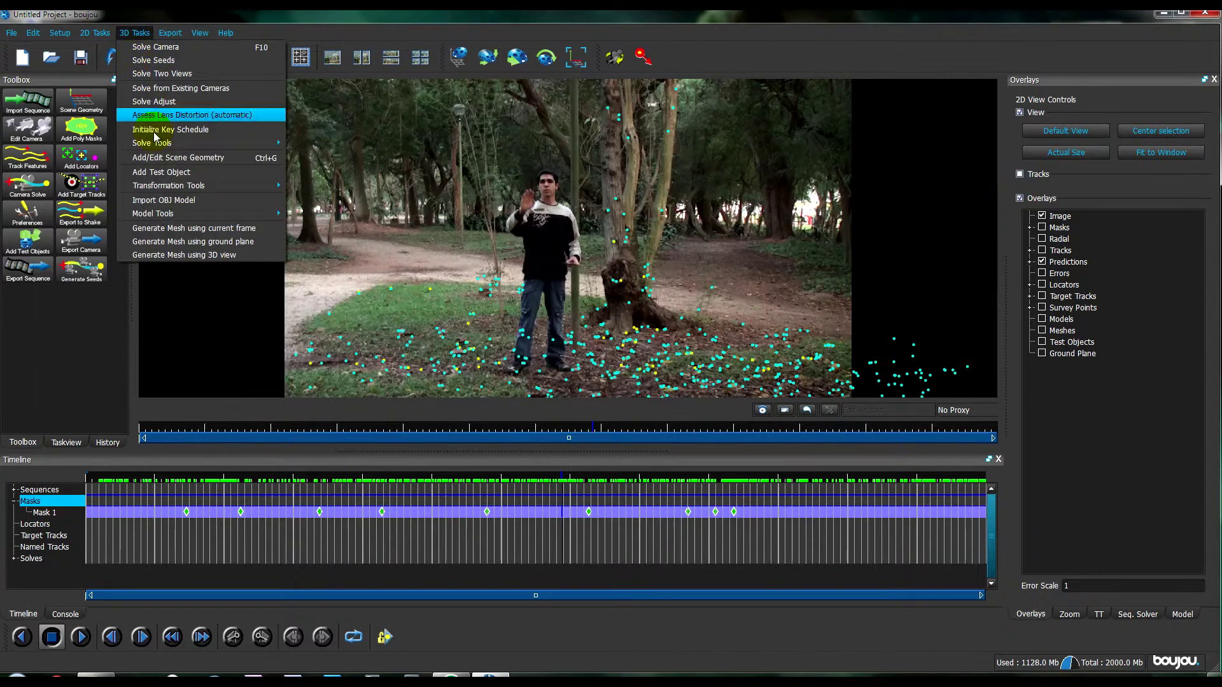
mouse_move(163, 144)
left_click(372, 157)
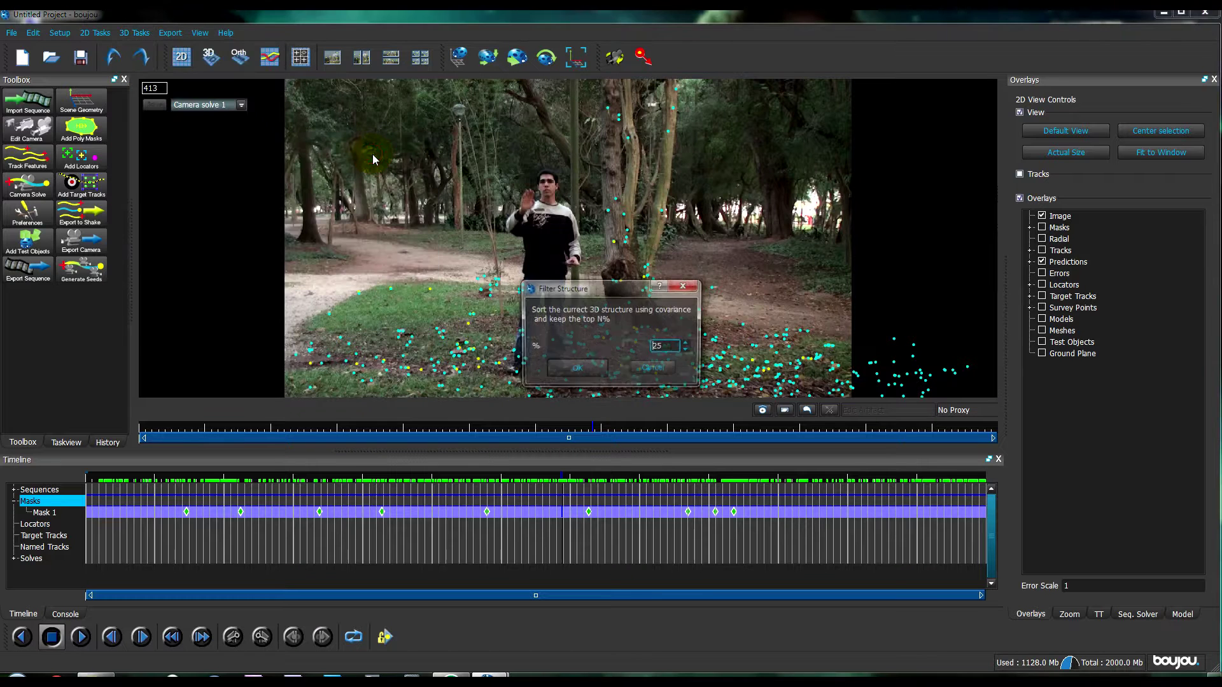
left_click(577, 370)
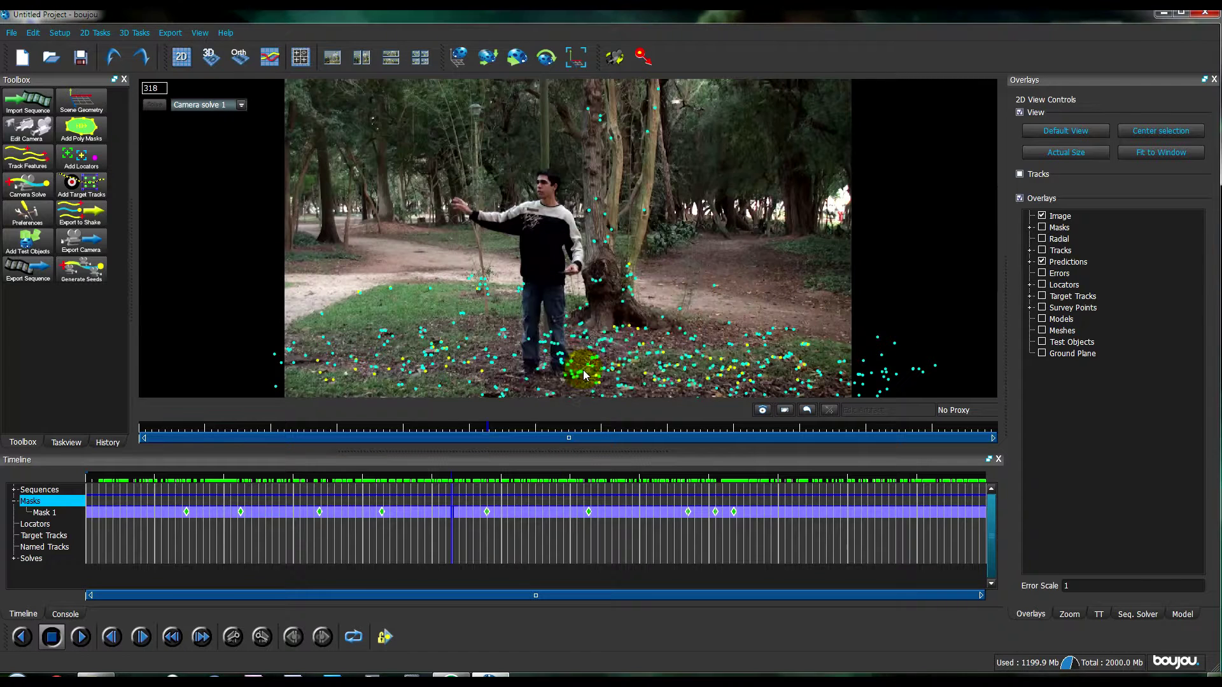
left_click_drag(450, 477, 915, 543)
left_click_drag(936, 488, 339, 496)
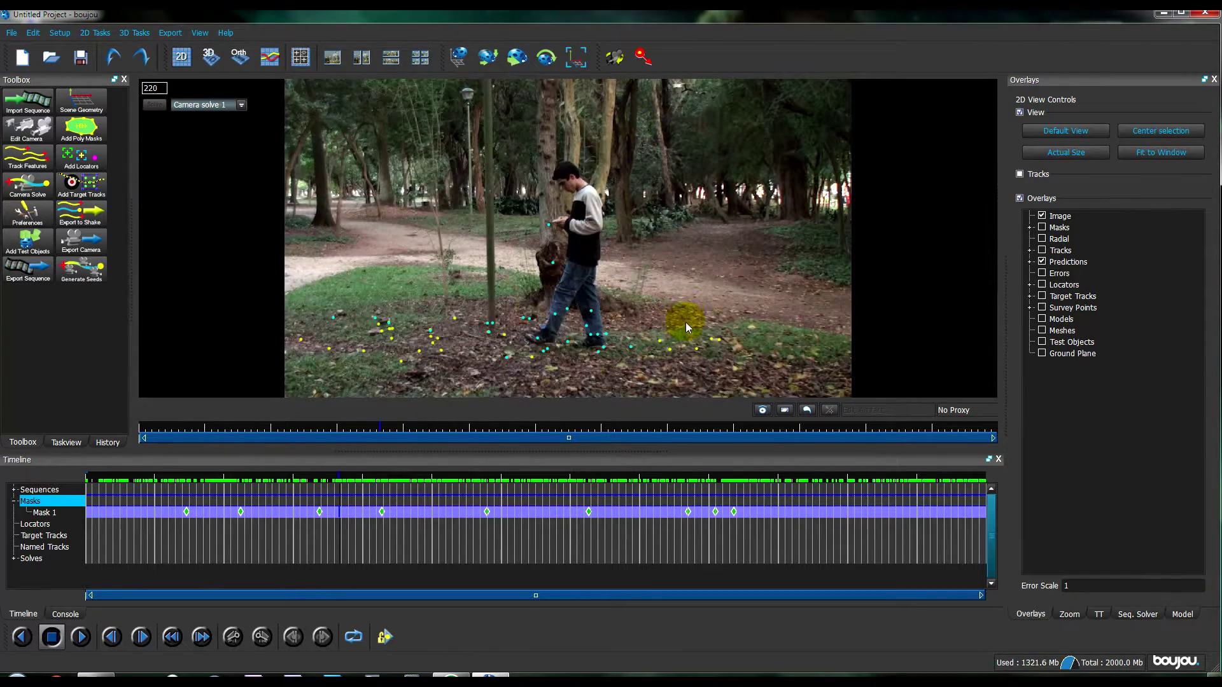
Step: Check the filtered points on the boujou footage, switch to 3ds Max and inspect how the imported camera and tracking group follow the footage
left_click_drag(342, 477, 370, 488)
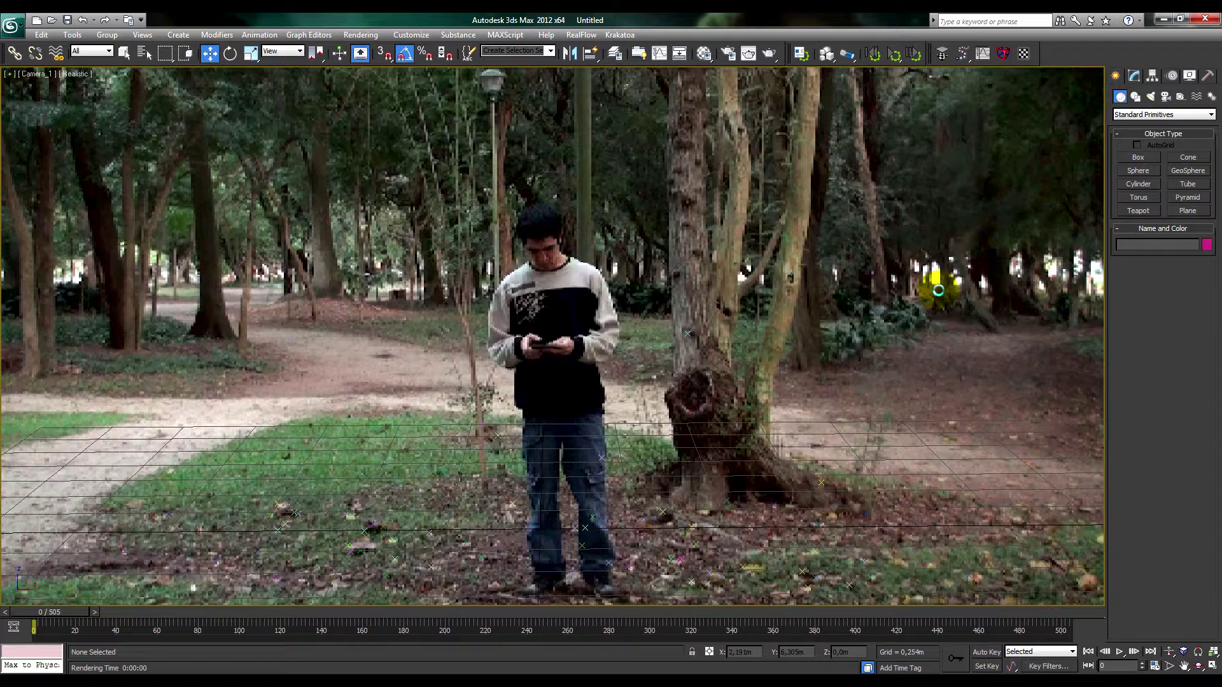
left_click(737, 340)
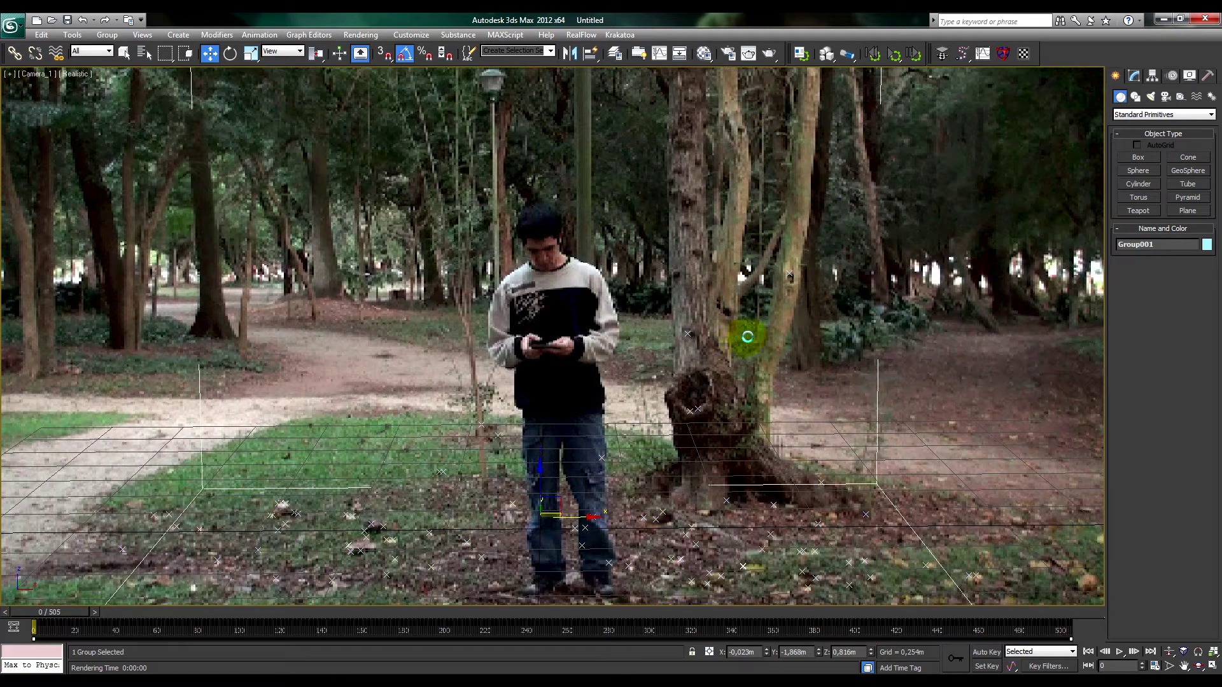
left_click(849, 319)
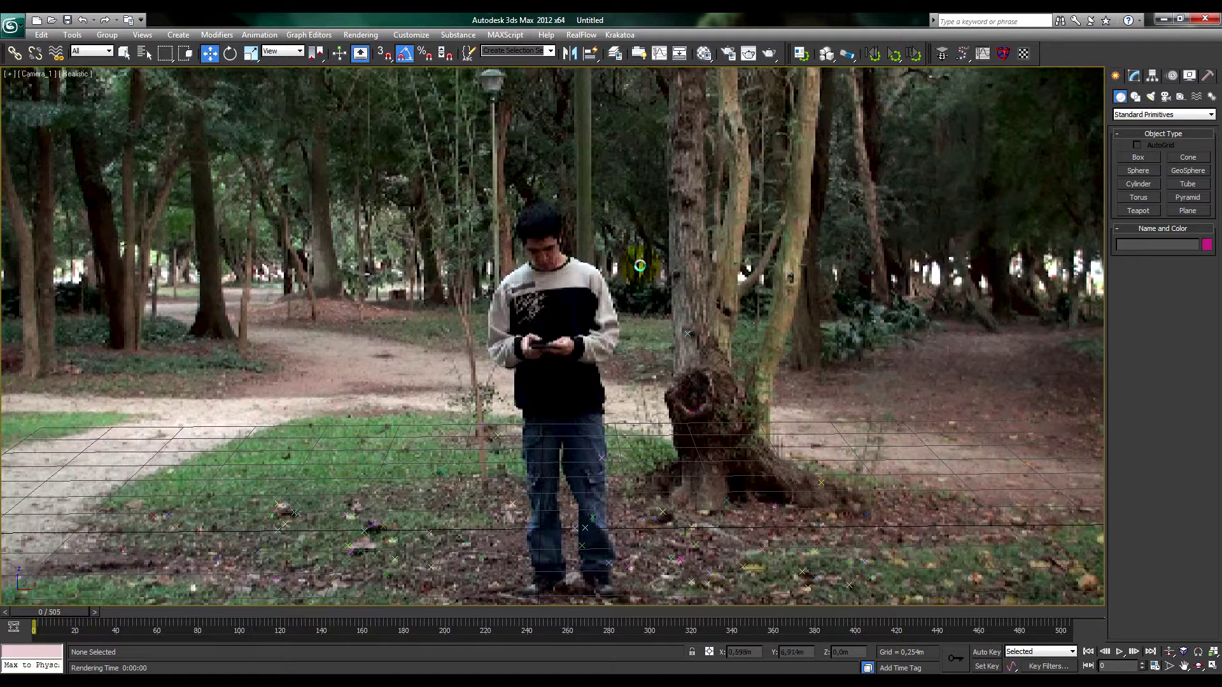
left_click_drag(67, 614, 609, 446)
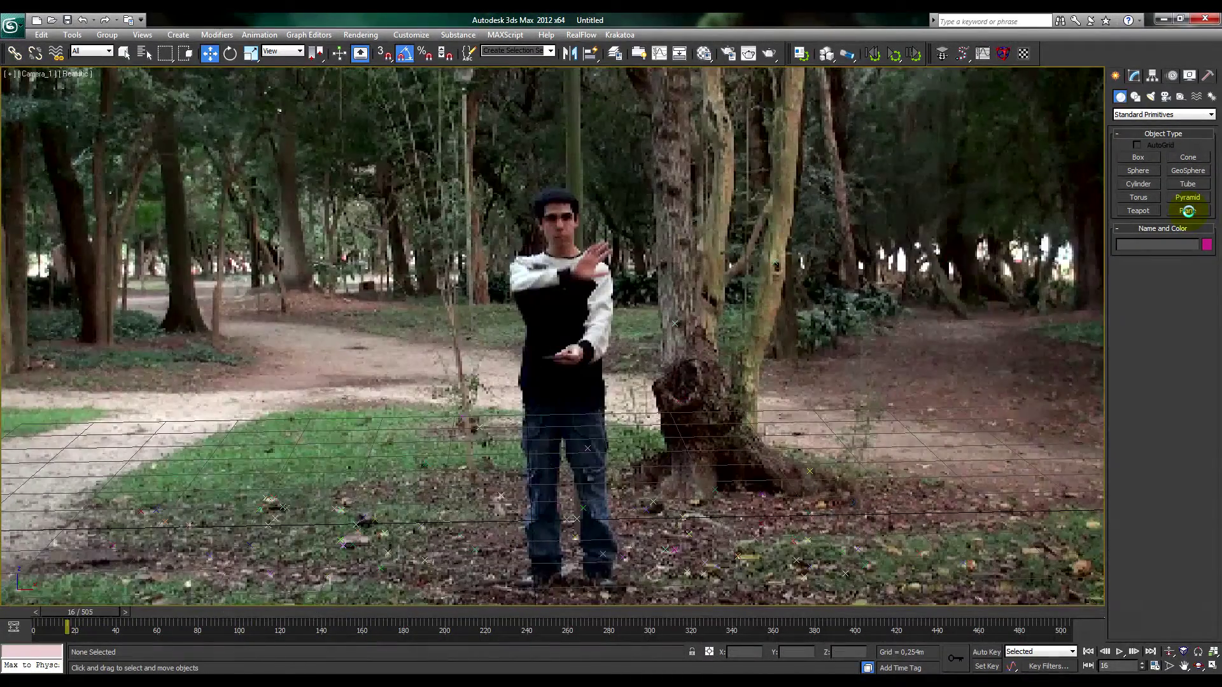
Step: Create a plane beside the man at frame 16 with a length of 0,261 m and a width of 0,369 m
left_click(1187, 211)
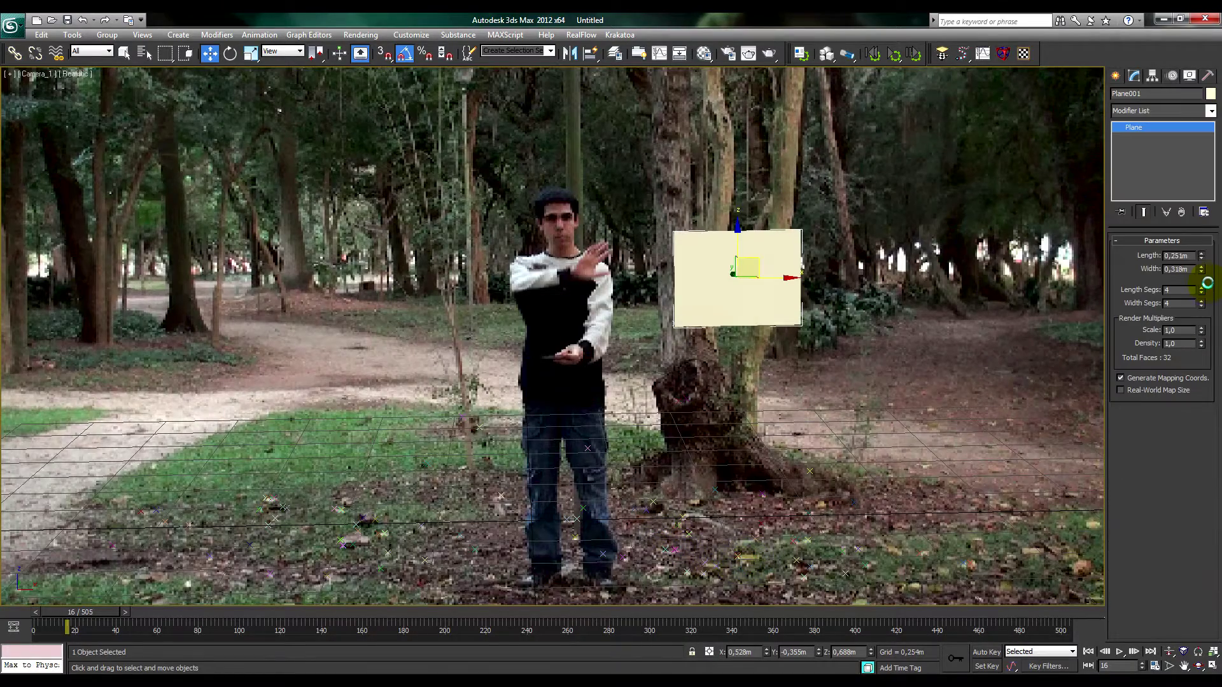
left_click_drag(1199, 263, 1199, 261)
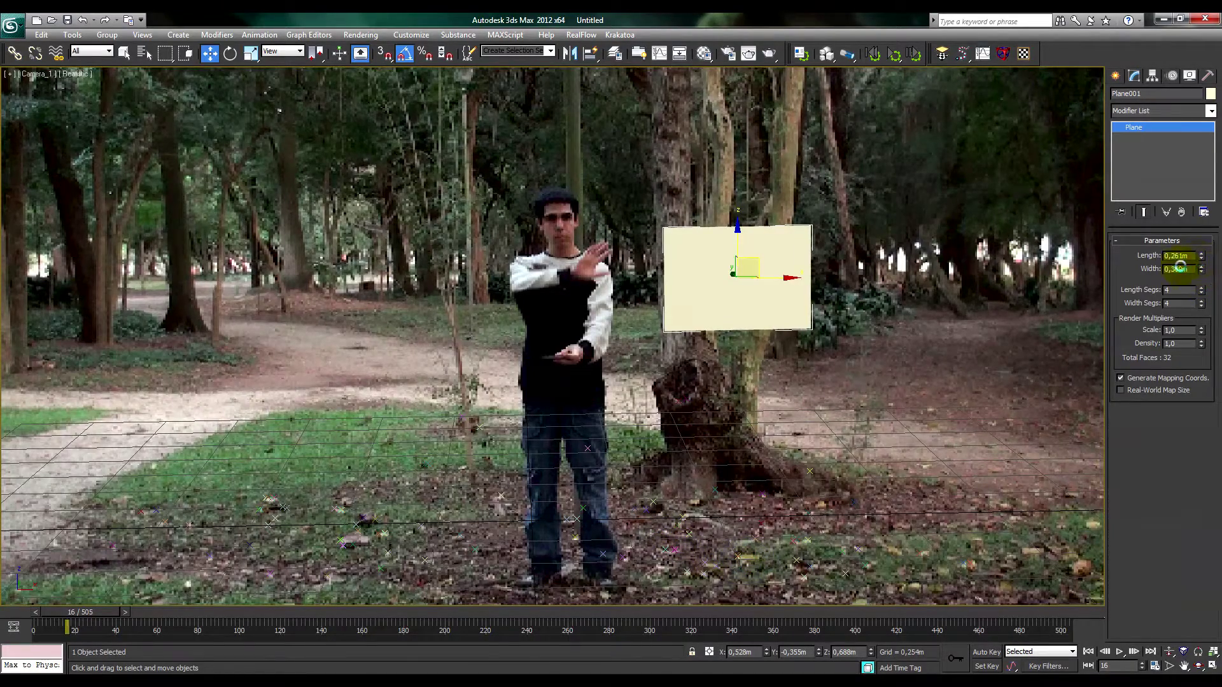
left_click_drag(779, 248, 777, 293)
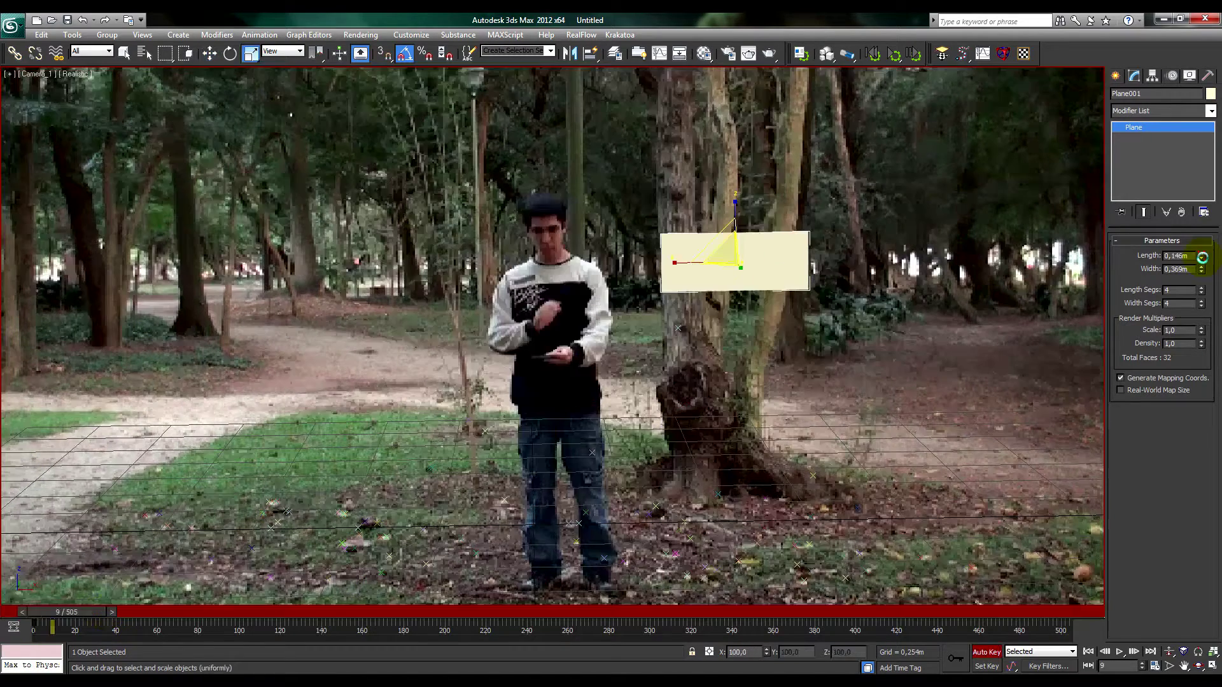
Step: Keyframe the plane's length to 0 at frames 9 and 0 with Auto Key
right_click(1202, 257)
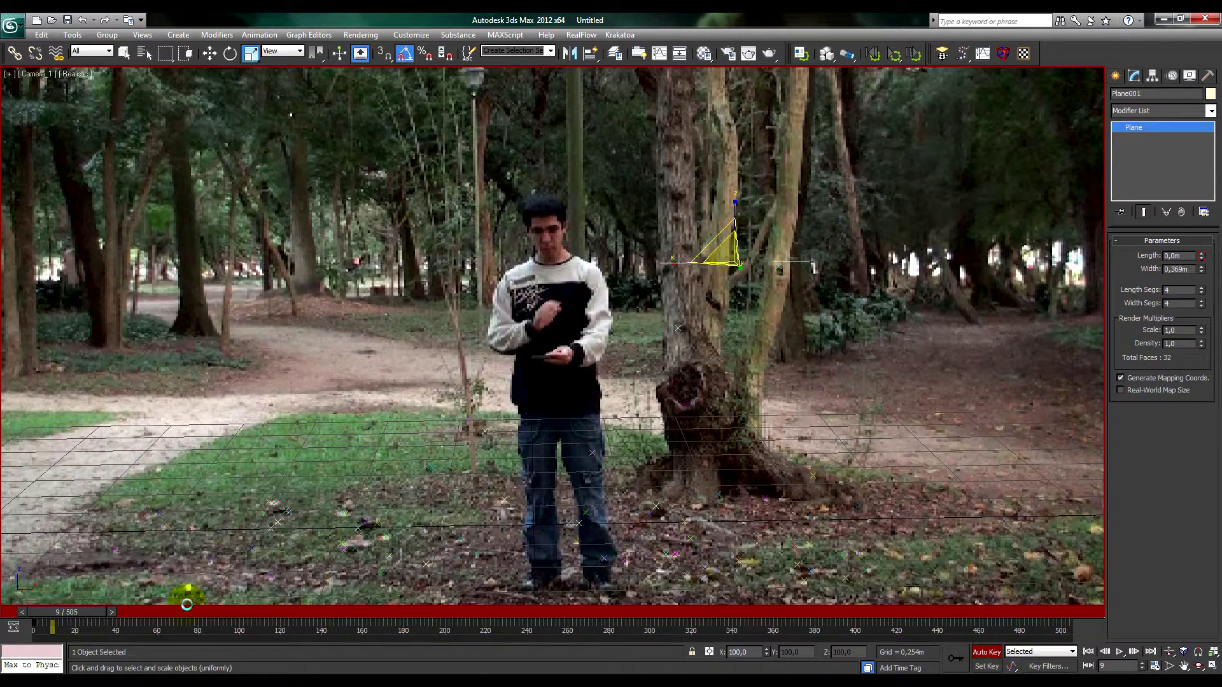
left_click_drag(100, 610, 51, 610)
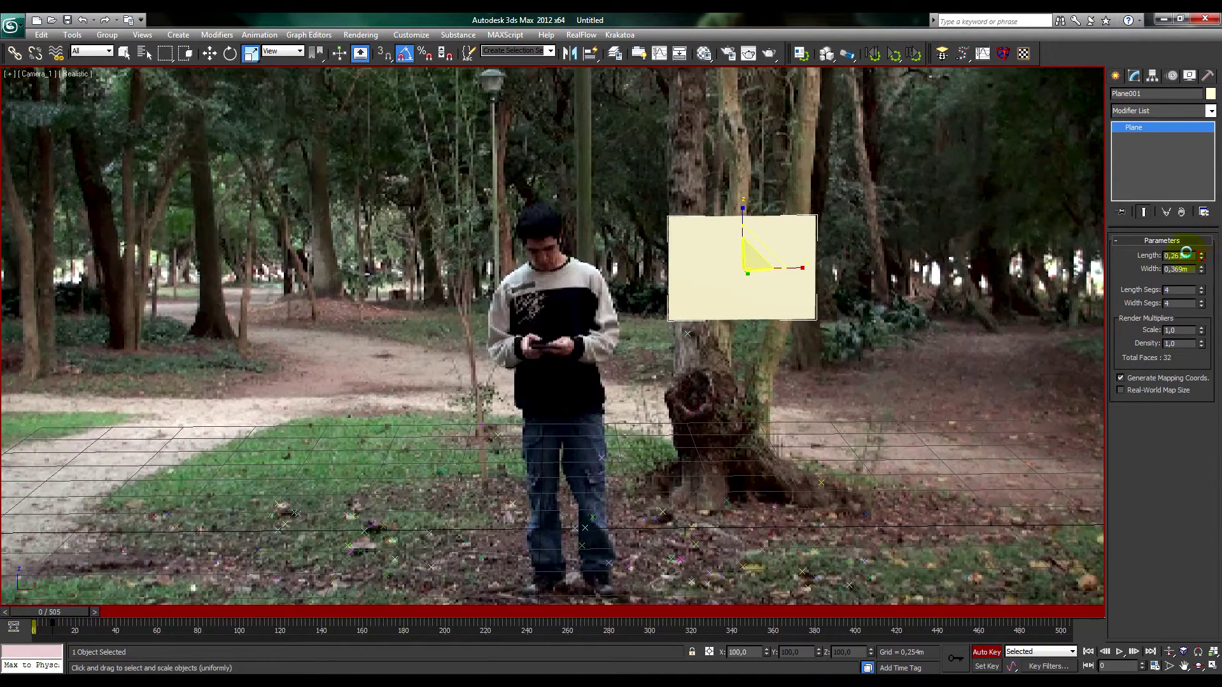
right_click(1203, 256)
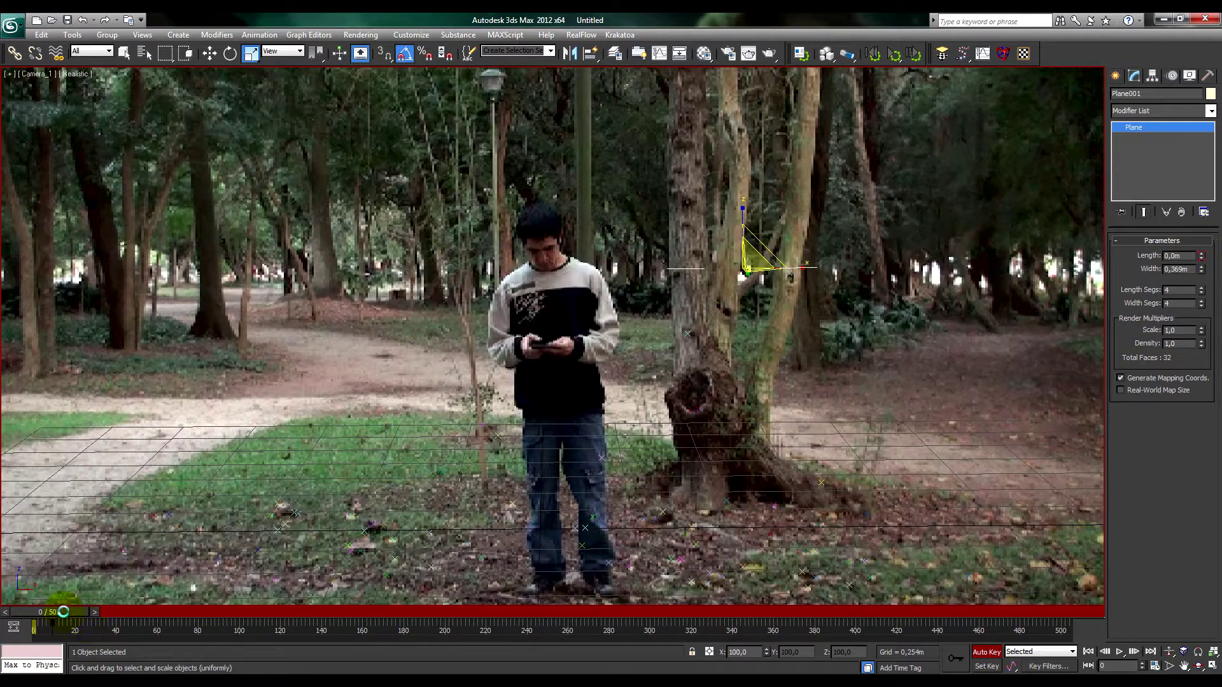
Step: Keyframe the plane's length to 0,283 m at frame 15 and 0,221 m at frame 22
left_click_drag(63, 611, 92, 612)
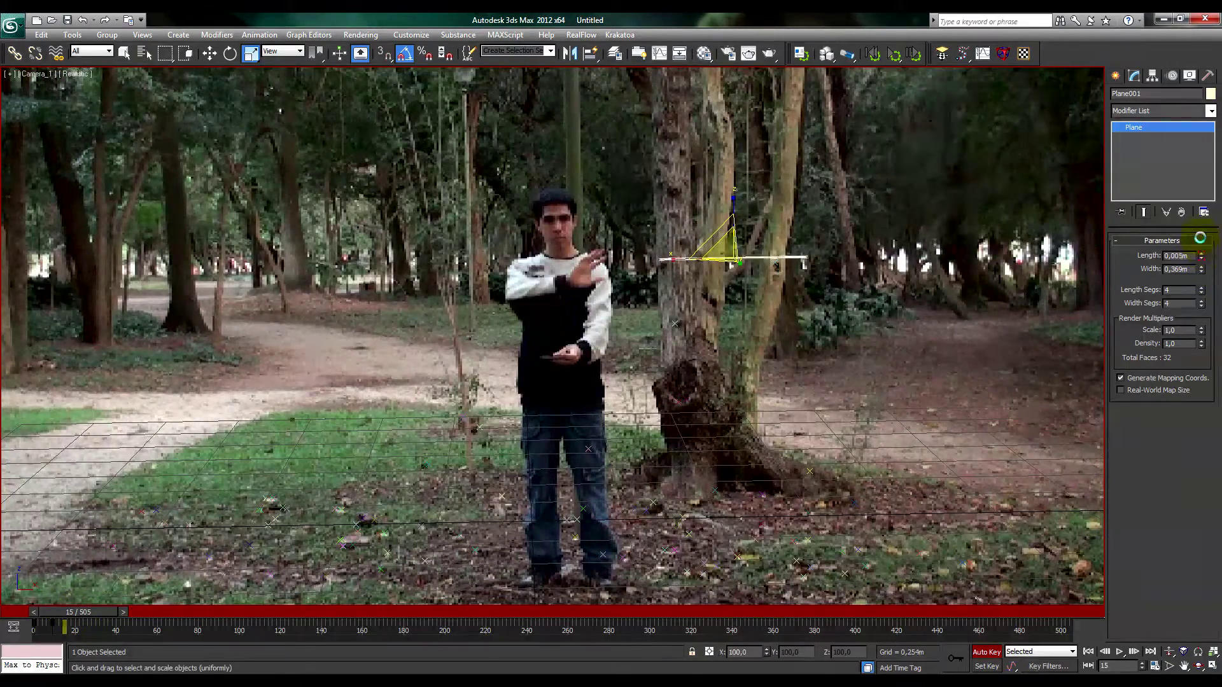
left_click_drag(1201, 238, 1030, 230)
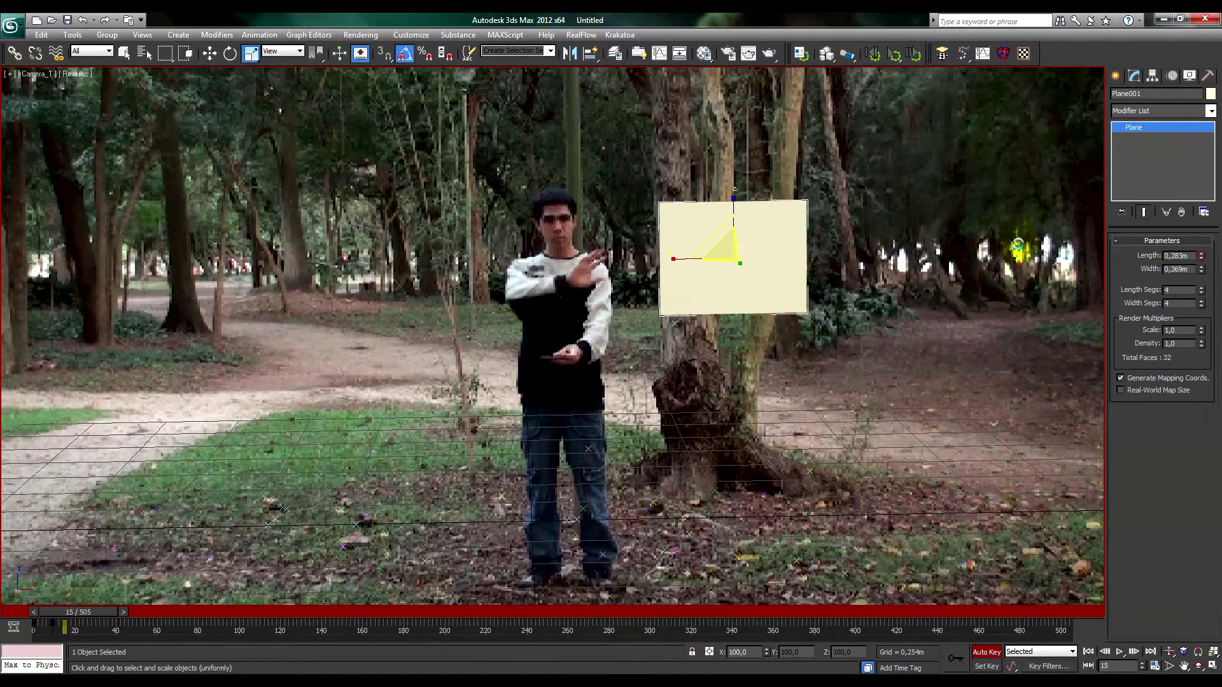
key("period")
key("period")
key("period")
key("period")
key("period")
key("period")
key("period")
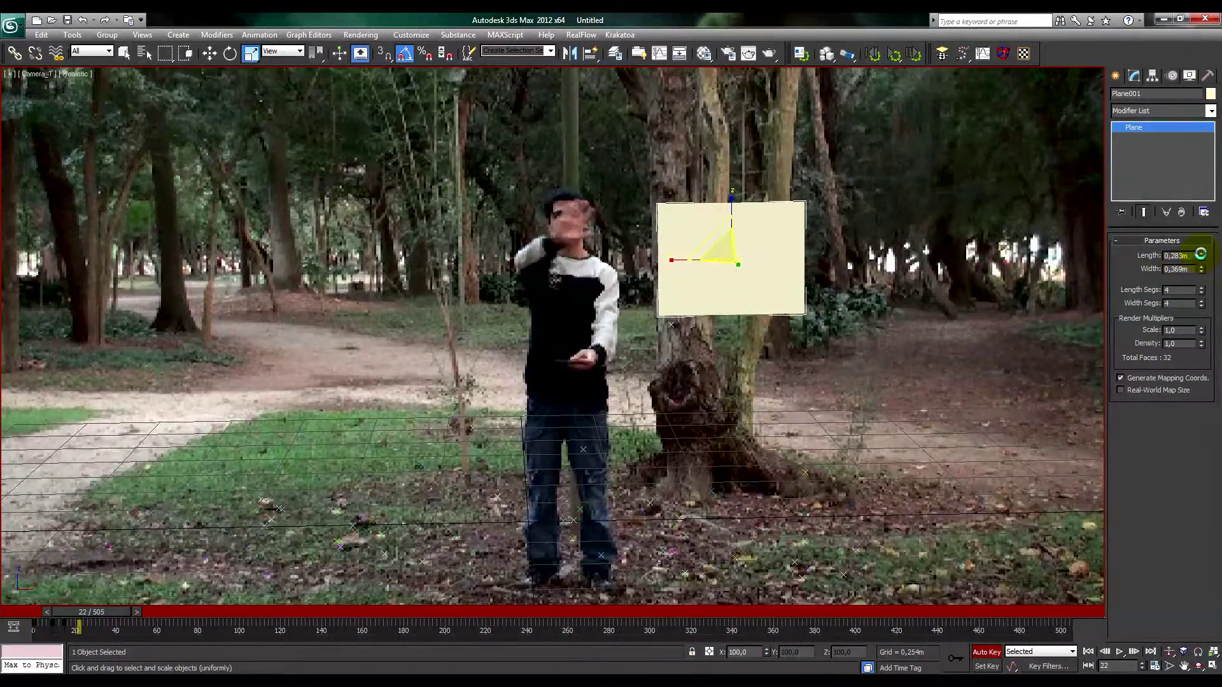
left_click_drag(1201, 255, 1207, 267)
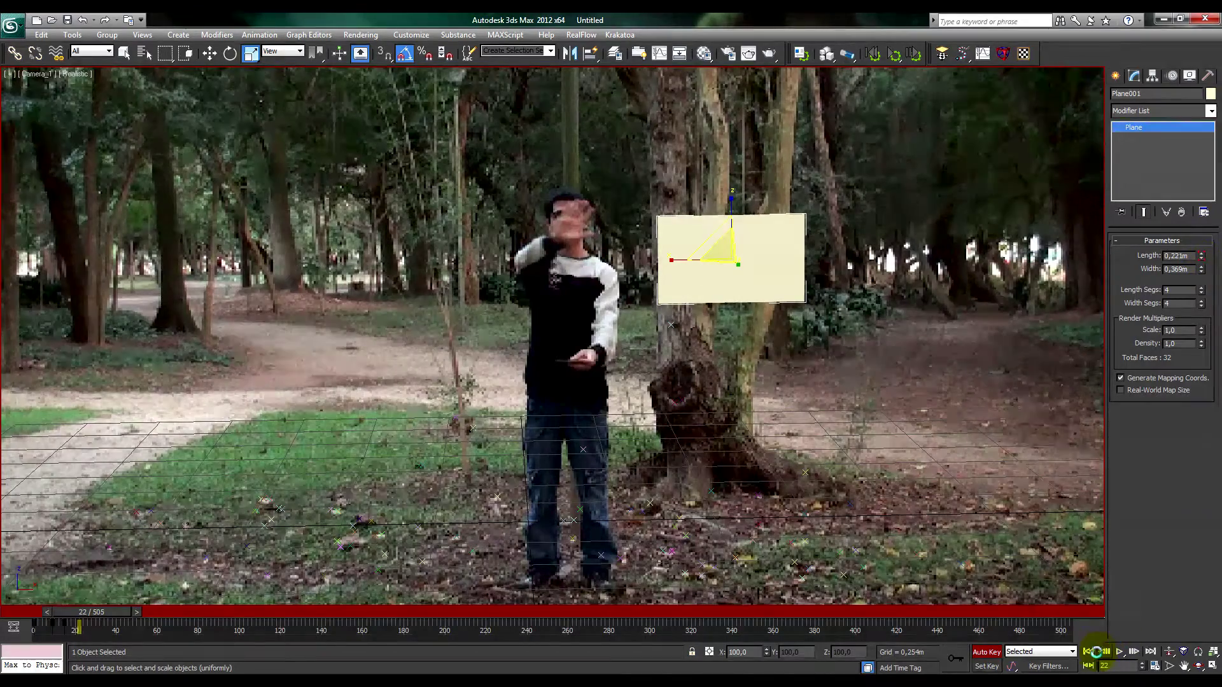
Step: Play back the plane's opening animation and turn off Auto Key
left_click(1120, 652)
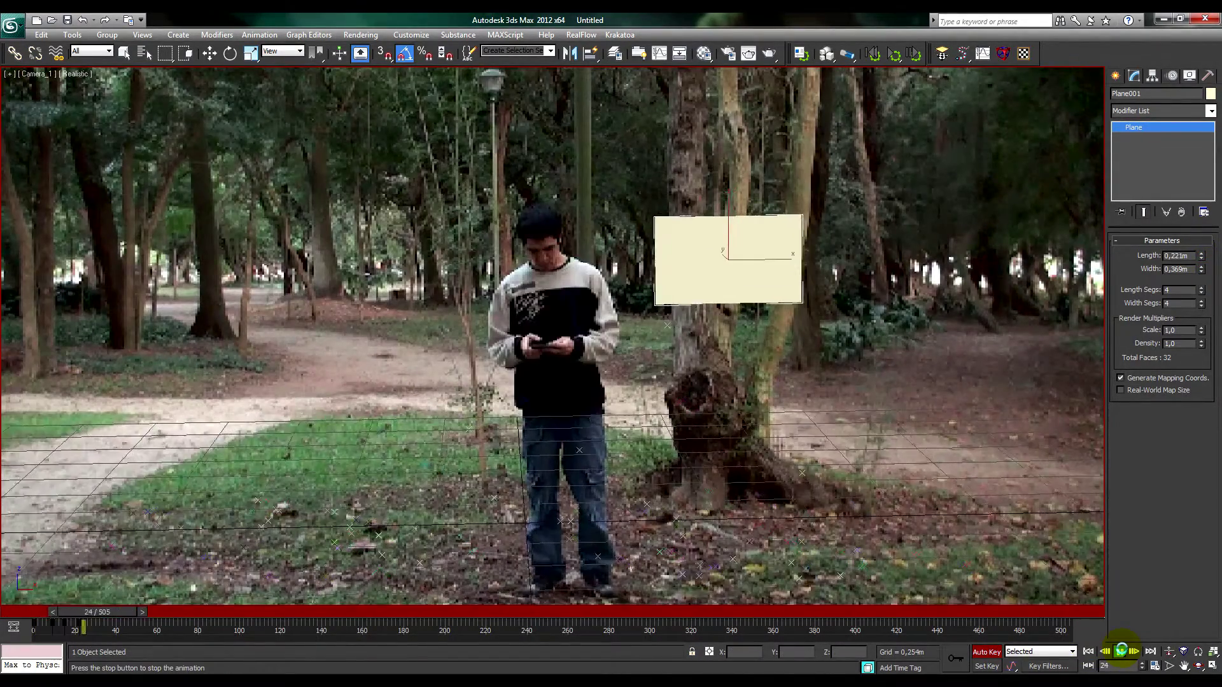
left_click(1121, 652)
left_click(1105, 652)
left_click(1120, 652)
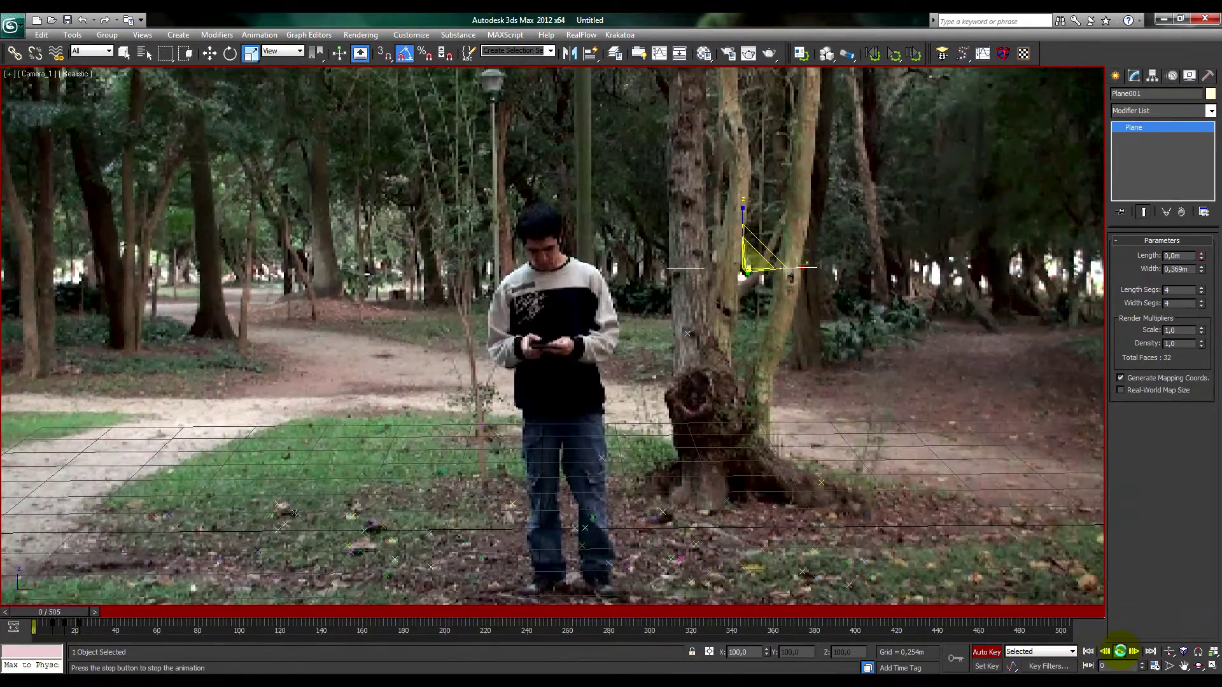
left_click(1120, 652)
left_click(987, 652)
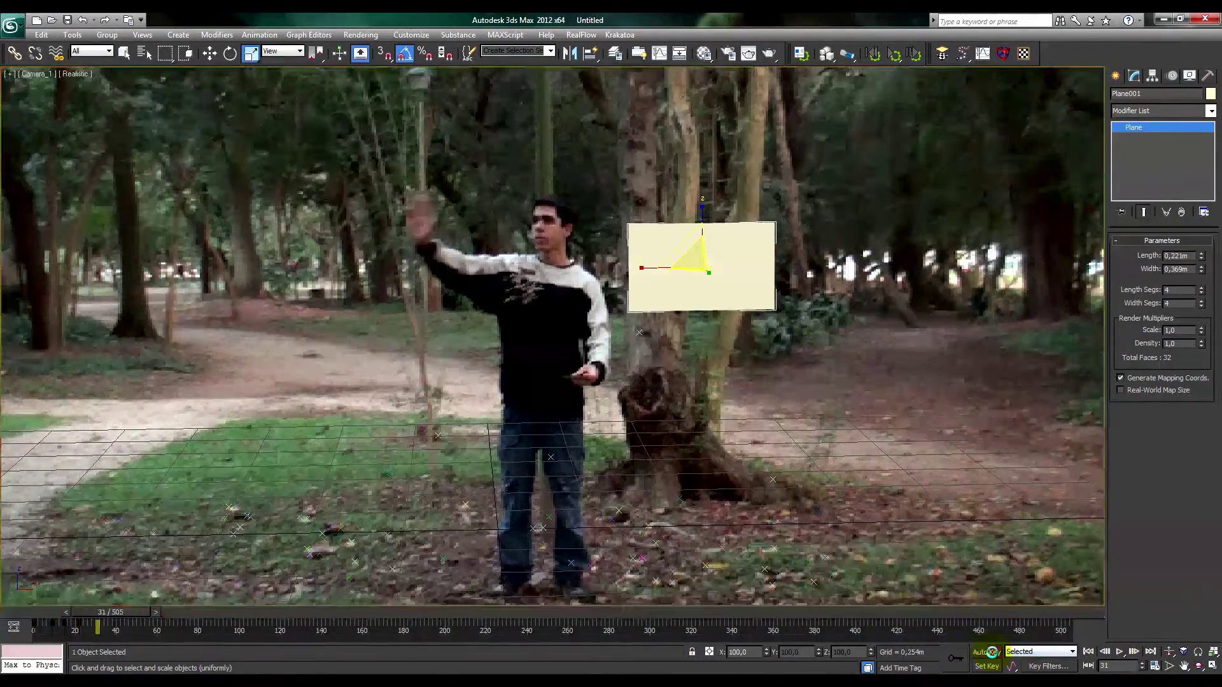
Step: Examine the plane's opening animation against the footage frame by frame from frame 7 to frame 30
left_click(846, 315)
left_click(734, 270)
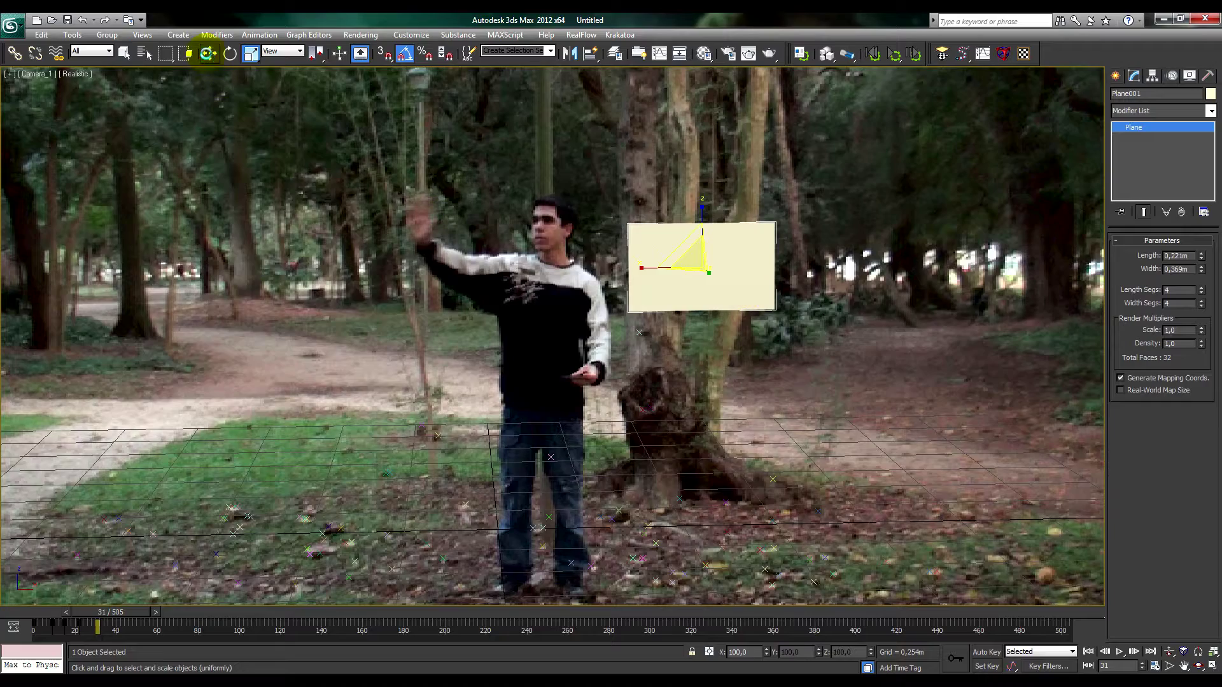
left_click(208, 53)
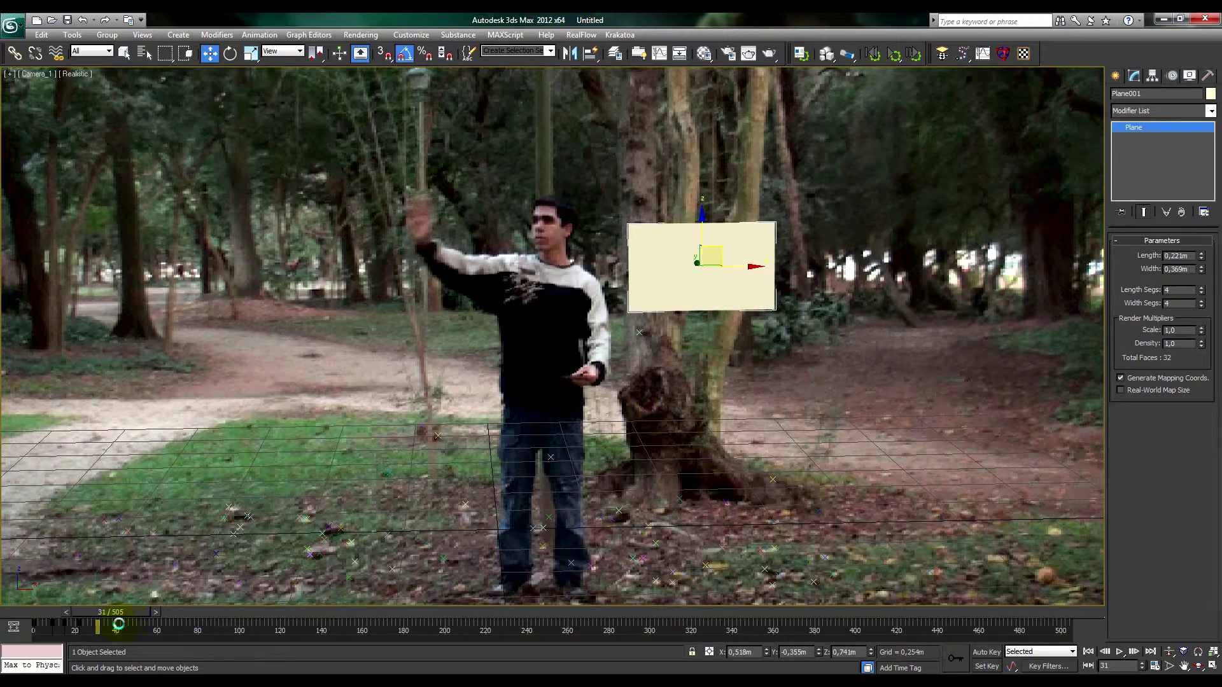
left_click_drag(123, 613, 67, 612)
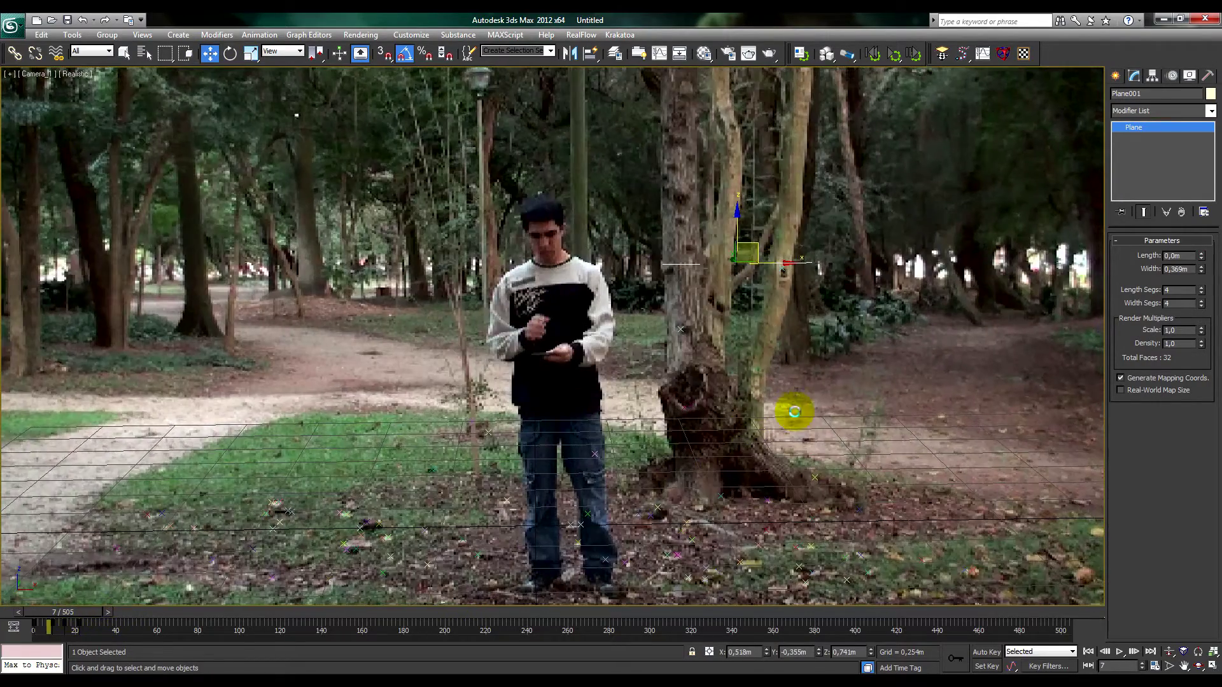
key("period")
key("period")
key("period")
key("period")
key("period")
key("period")
key("period")
key("period")
key("period")
key("period")
key("period")
key("period")
key("period")
key("period")
key("period")
key("period")
key("period")
key("period")
key("period")
key("period")
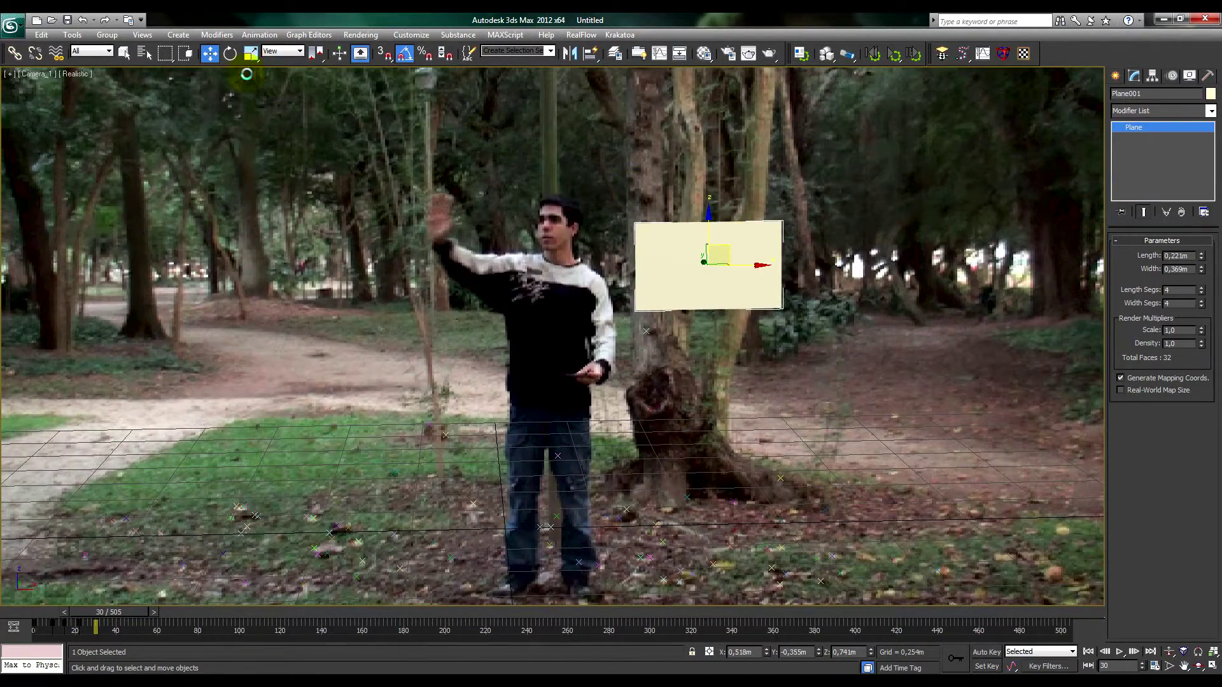
Step: Scale the plane down slightly, move it in front of the man and clone it into a staggered arrangement of seven planes
left_click(251, 53)
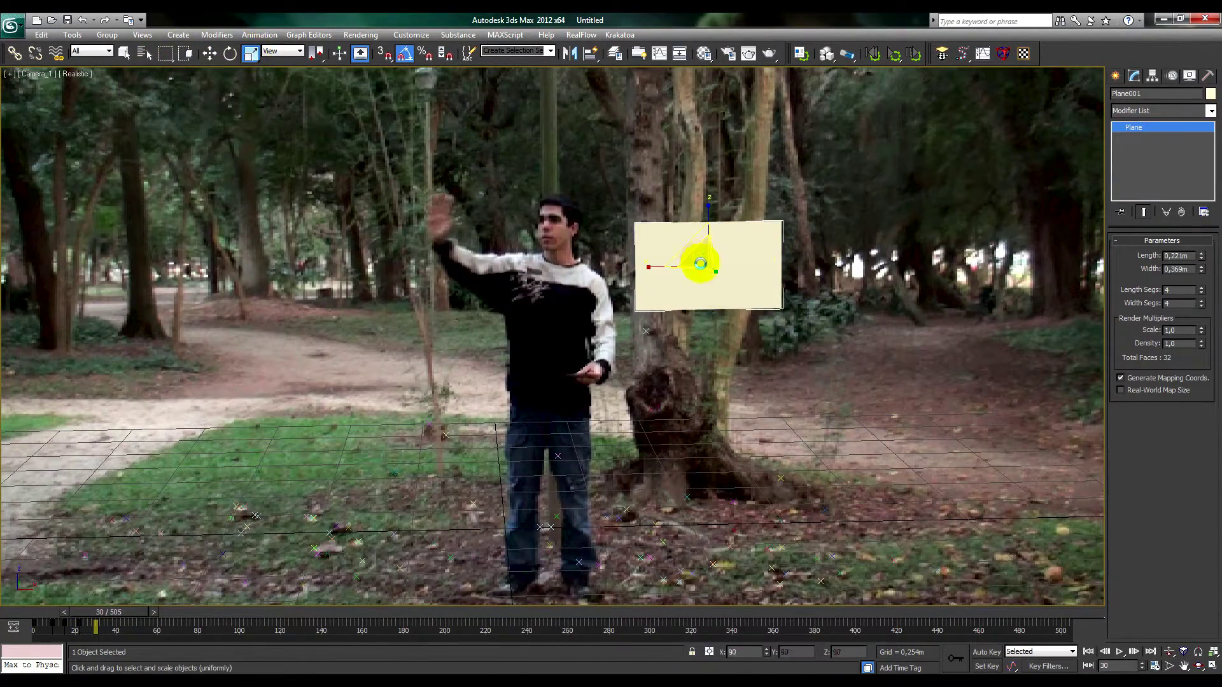
mouse_move(700, 263)
left_mouse_down()
mouse_move(726, 245)
mouse_move(639, 145)
mouse_move(586, 259)
mouse_move(592, 243)
mouse_move(499, 155)
mouse_move(445, 252)
left_mouse_up()
left_click(210, 54)
left_click(780, 180)
left_click(611, 402)
left_click(612, 403)
left_click(613, 403)
left_click(611, 403)
mouse_move(475, 292)
left_mouse_down("shift")
mouse_move(515, 332)
mouse_move(657, 350)
mouse_move(655, 335)
left_mouse_up("shift")
left_click(612, 403)
left_click(627, 401)
left_click(798, 302)
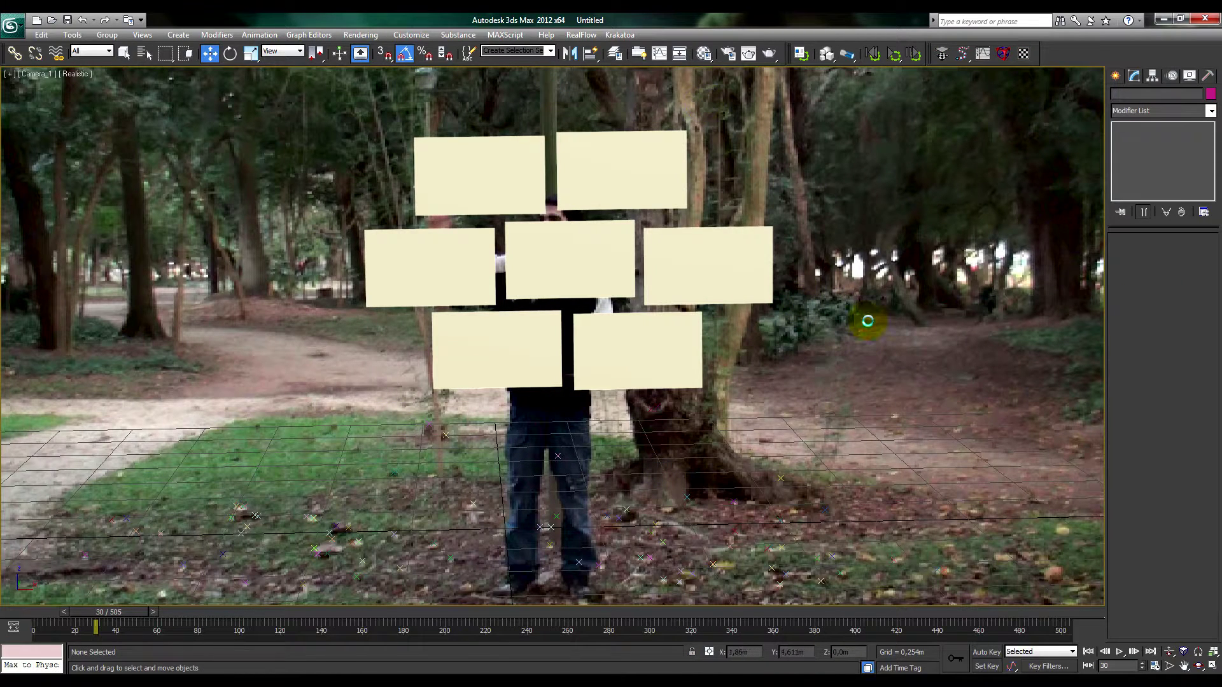
Step: Select all seven planes and move them together slightly left and toward the camera, keeping them at the man's upper-body height
left_click(476, 193)
left_click(457, 284, "ctrl")
left_click(488, 342, "ctrl")
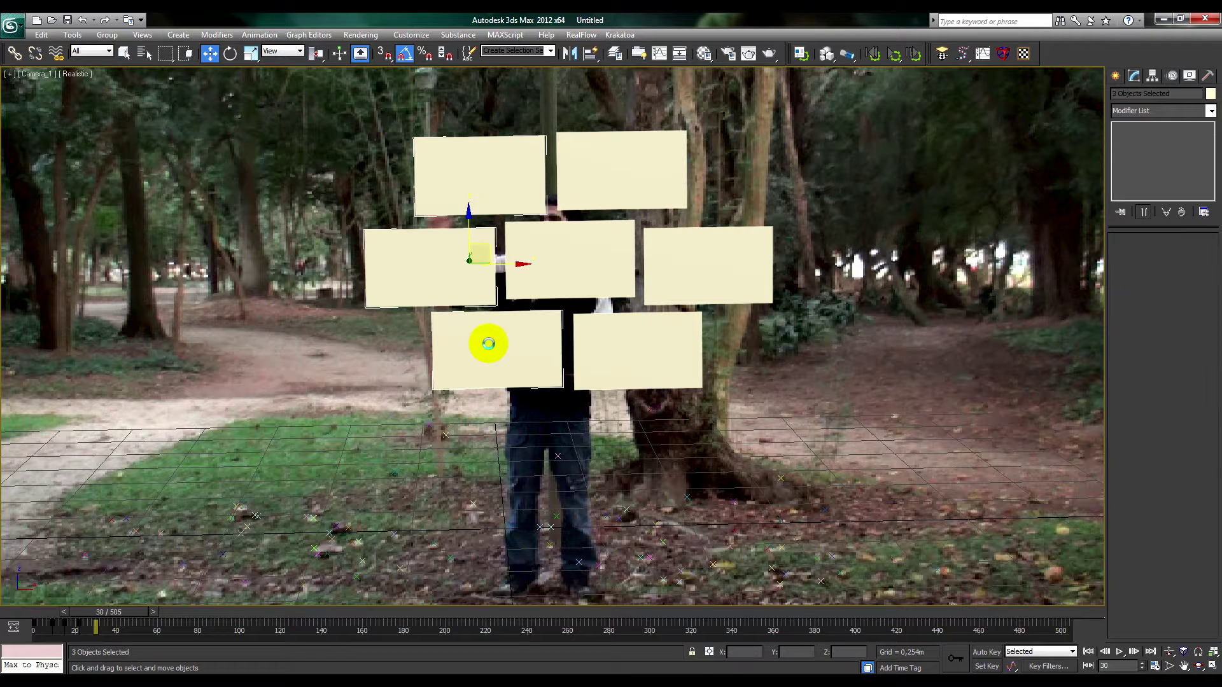
left_click(607, 329, "ctrl")
left_click(595, 259, "ctrl")
left_click(629, 169, "ctrl")
left_click(702, 264, "ctrl")
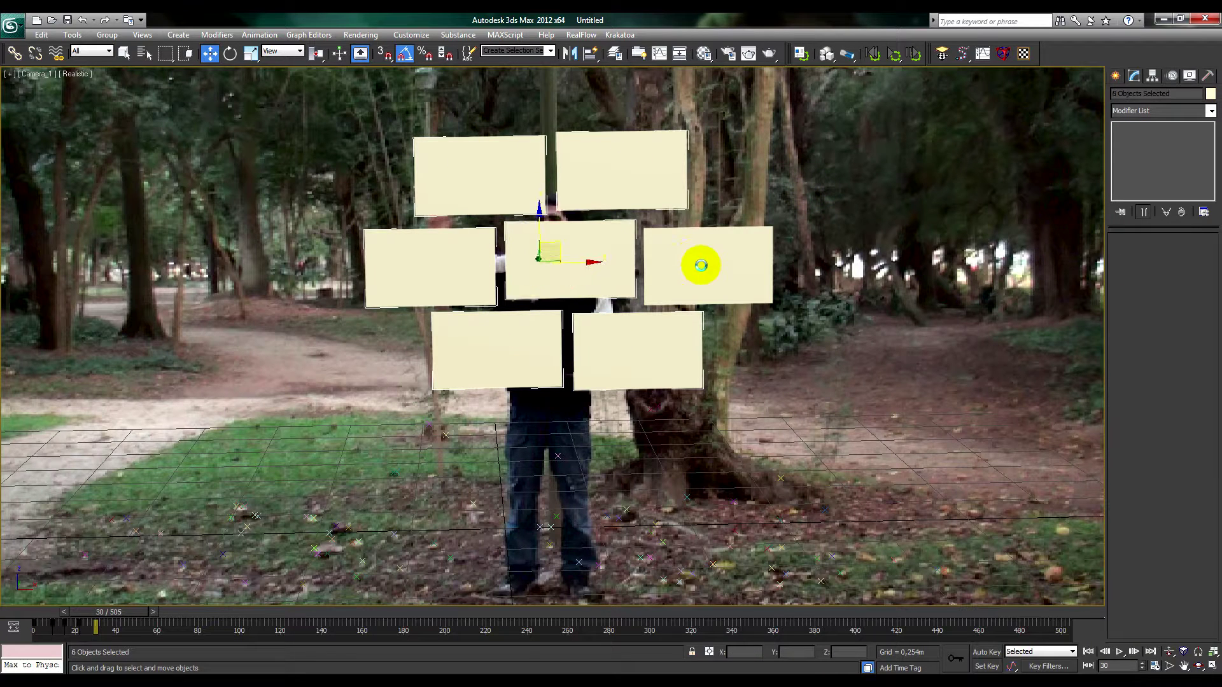
key("alt+w")
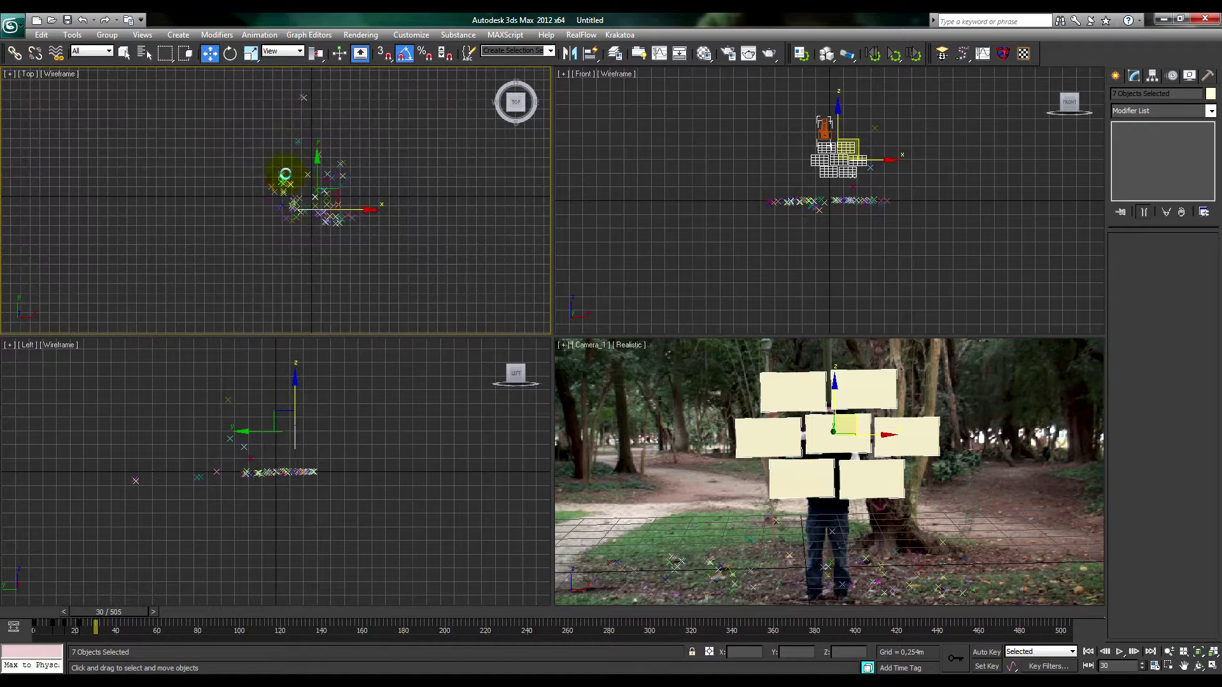
scroll(853, 140, "up", 3)
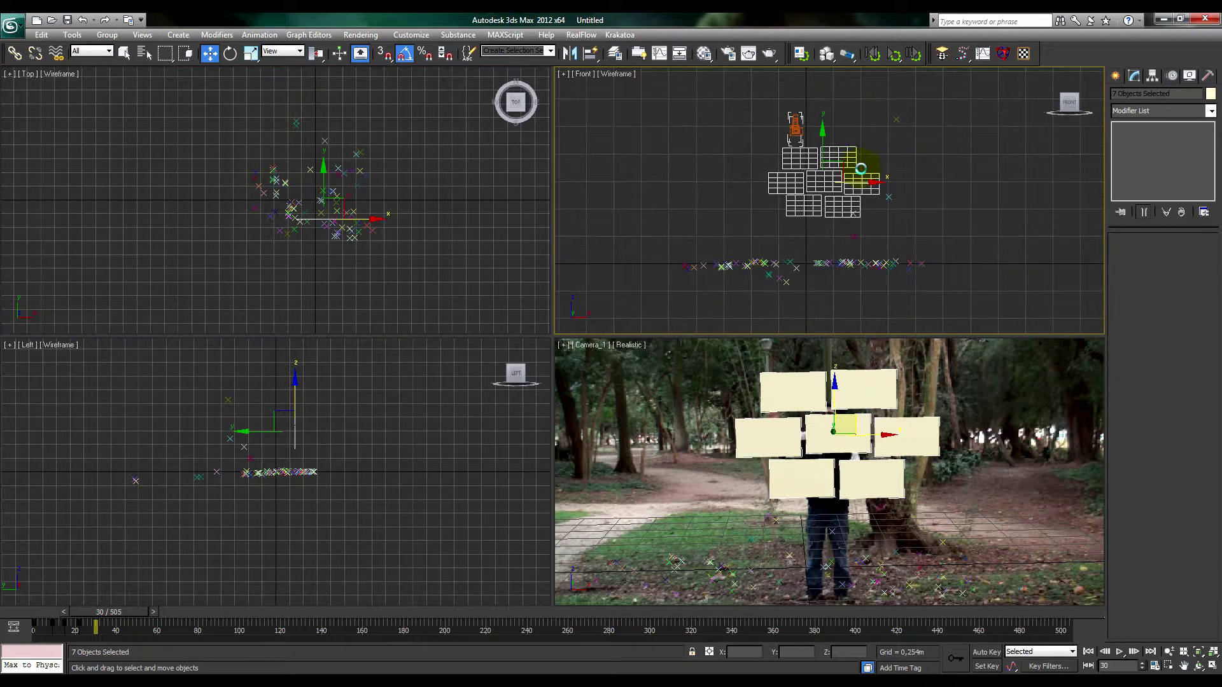
left_click_drag(841, 163, 830, 217)
right_click(422, 152)
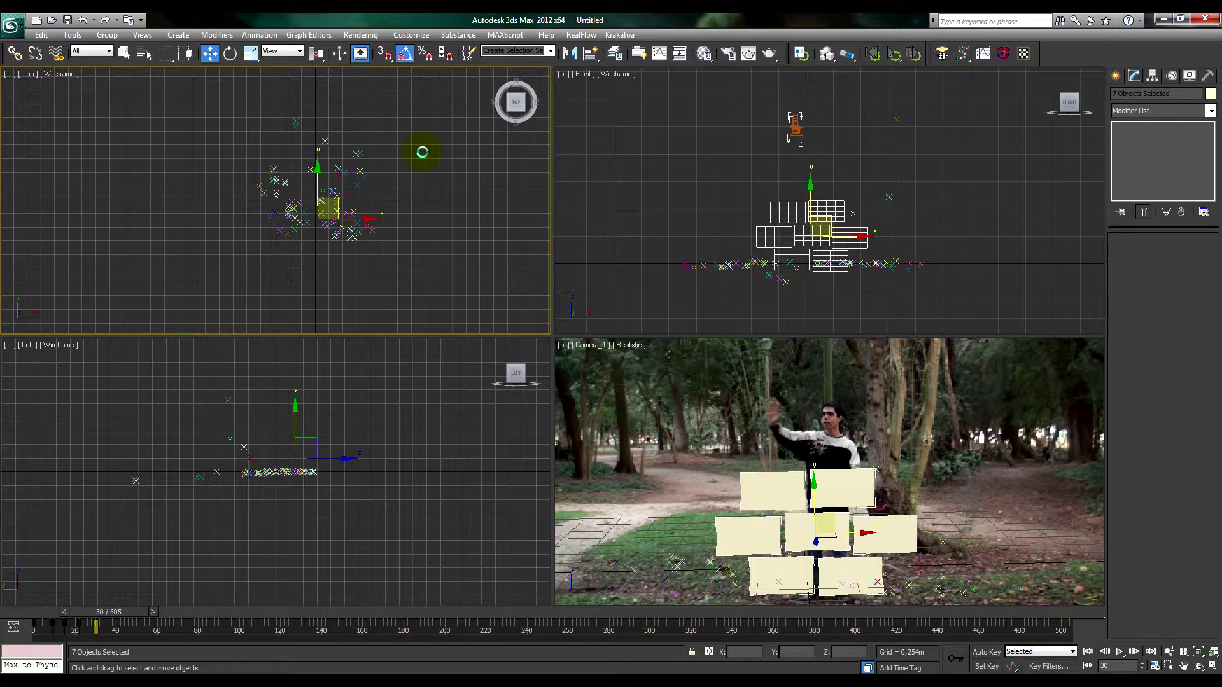
scroll(303, 214, "up", 2)
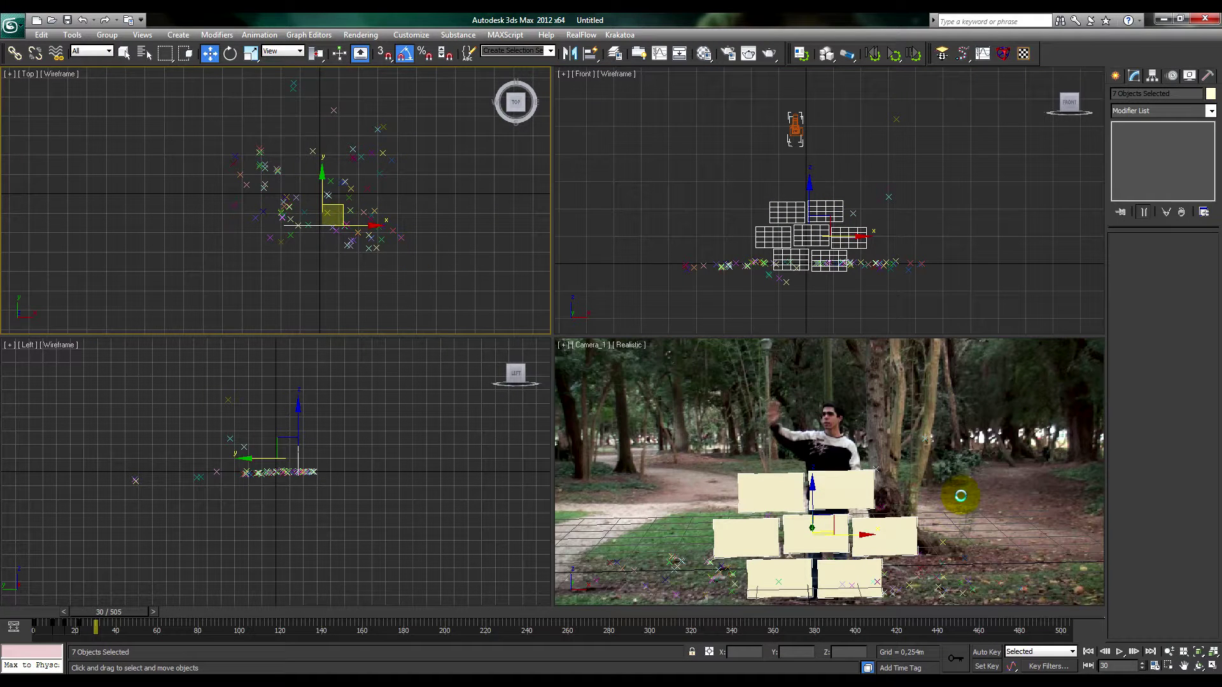
right_click(961, 496)
left_click_drag(813, 491, 815, 392)
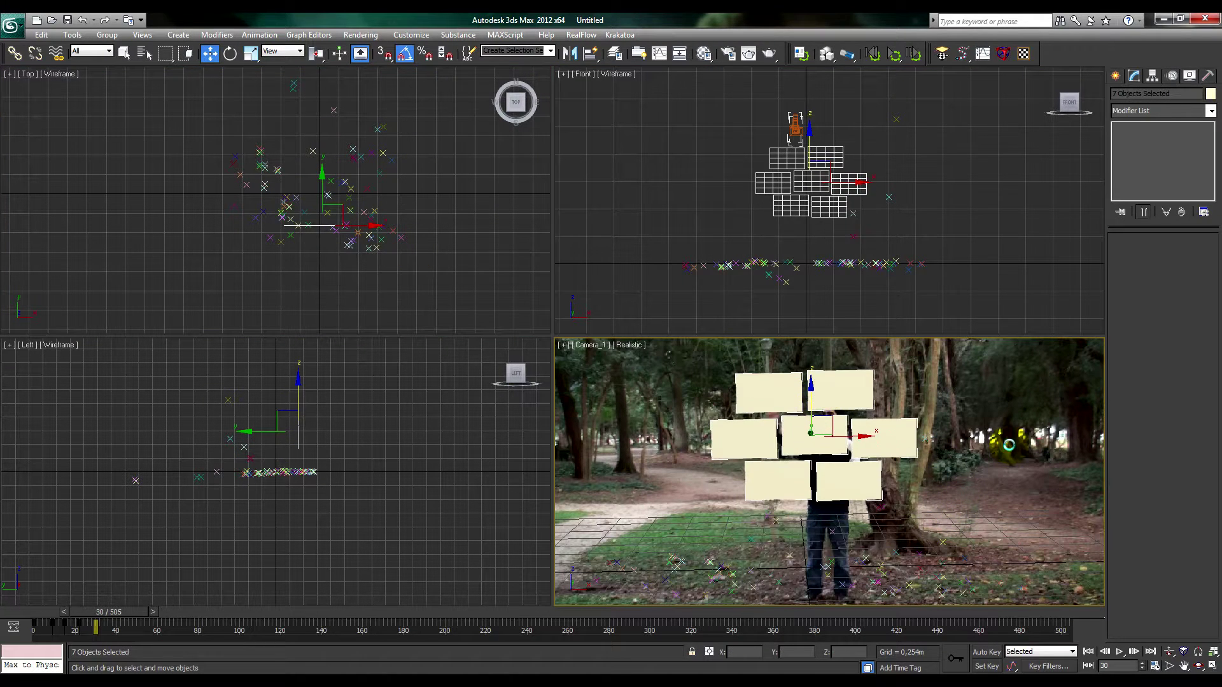
Step: Move the centre plane toward the camera, ahead of the others, to about X 0,006 m and Y -0,596 m
left_click(350, 235)
scroll(322, 229, "up", 3)
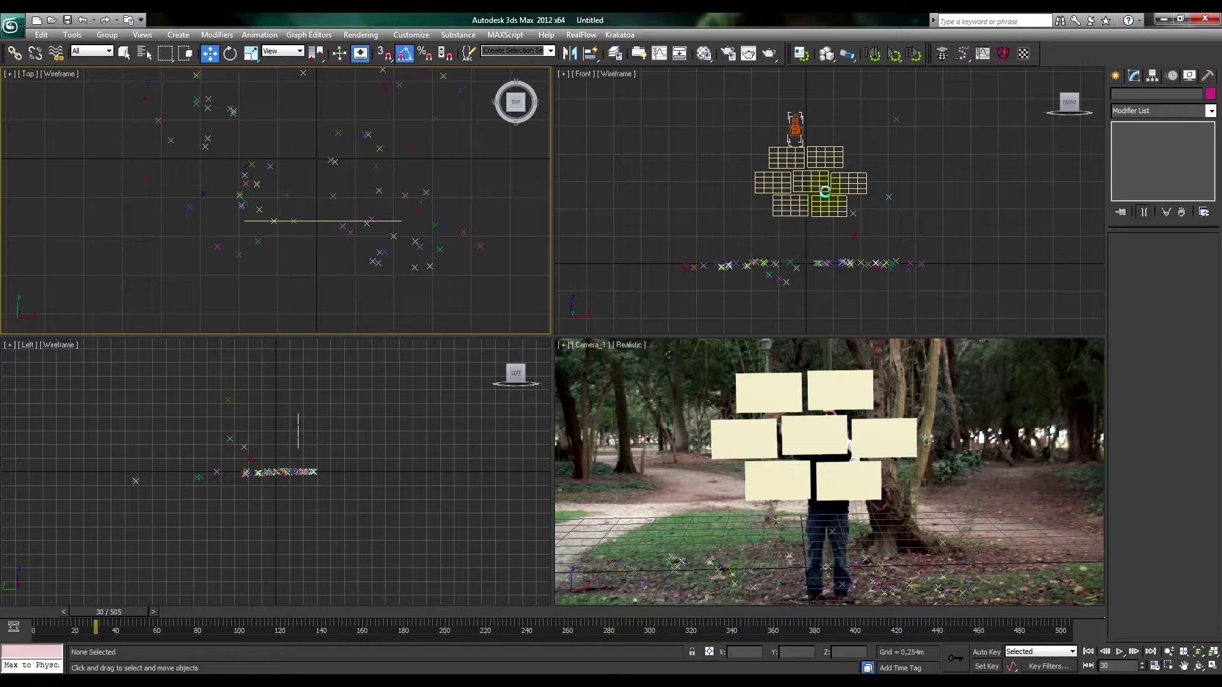
left_click(825, 191)
right_click(419, 250)
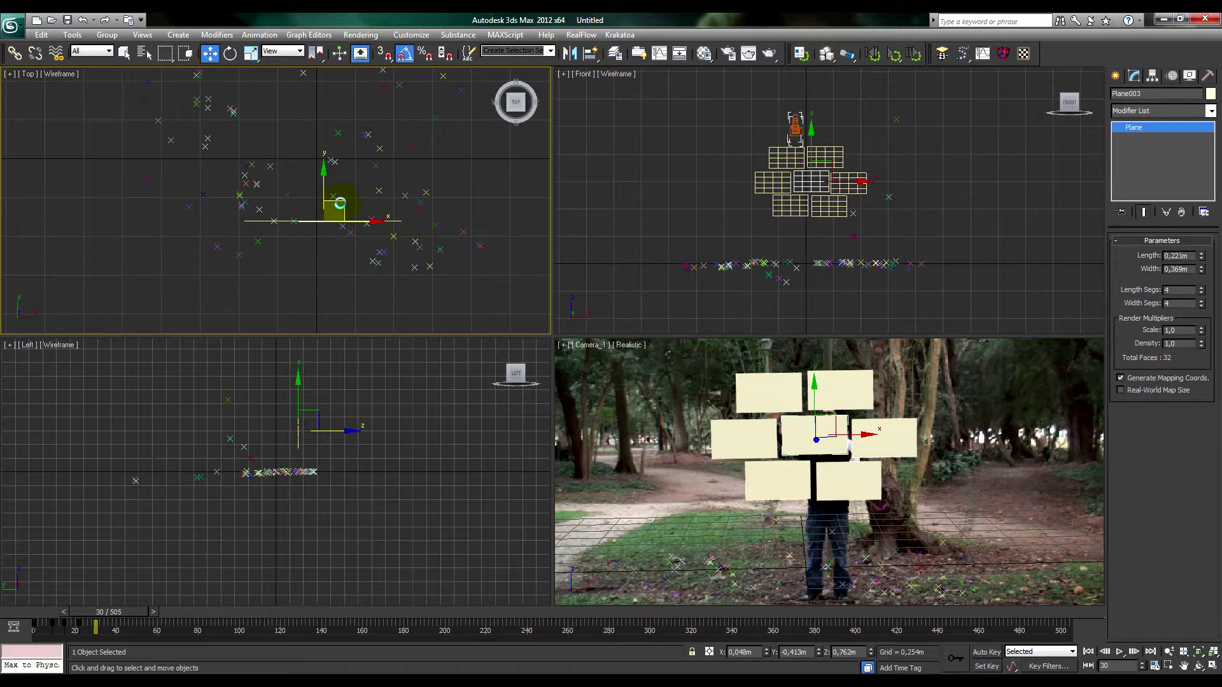
left_click_drag(340, 203, 333, 231)
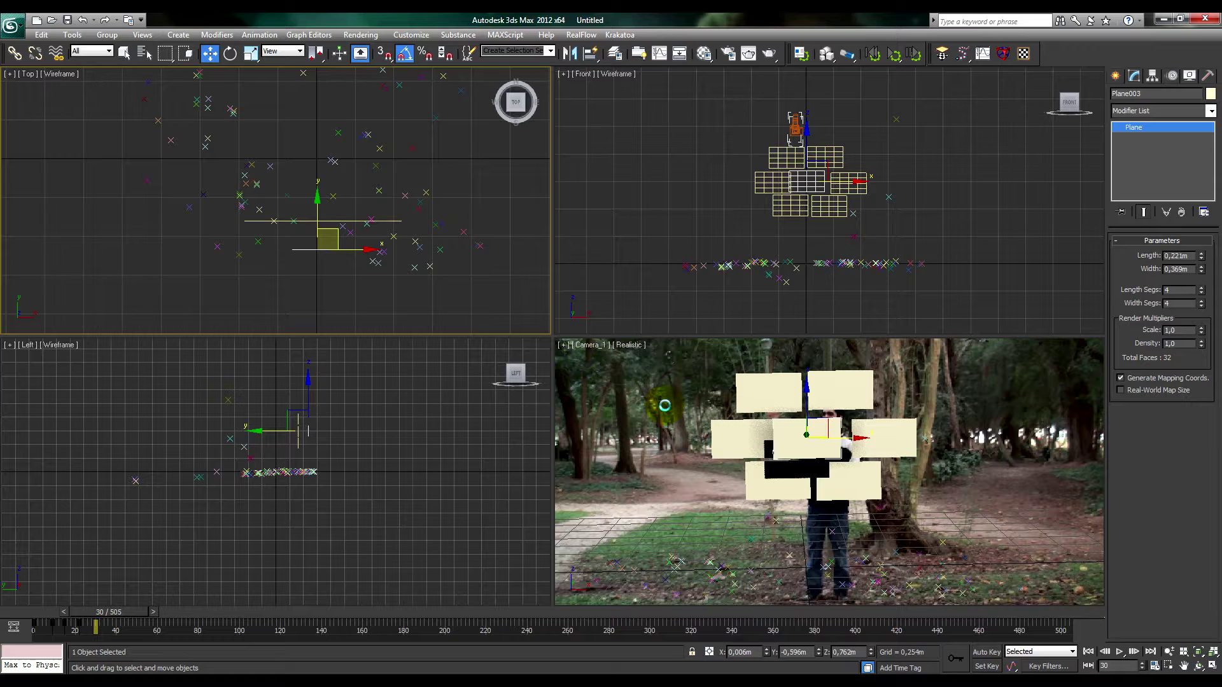
Step: Move the leftmost plane of the middle row about 0,09 m toward the camera and 0,06 m outward
left_click(749, 440)
left_click(746, 436)
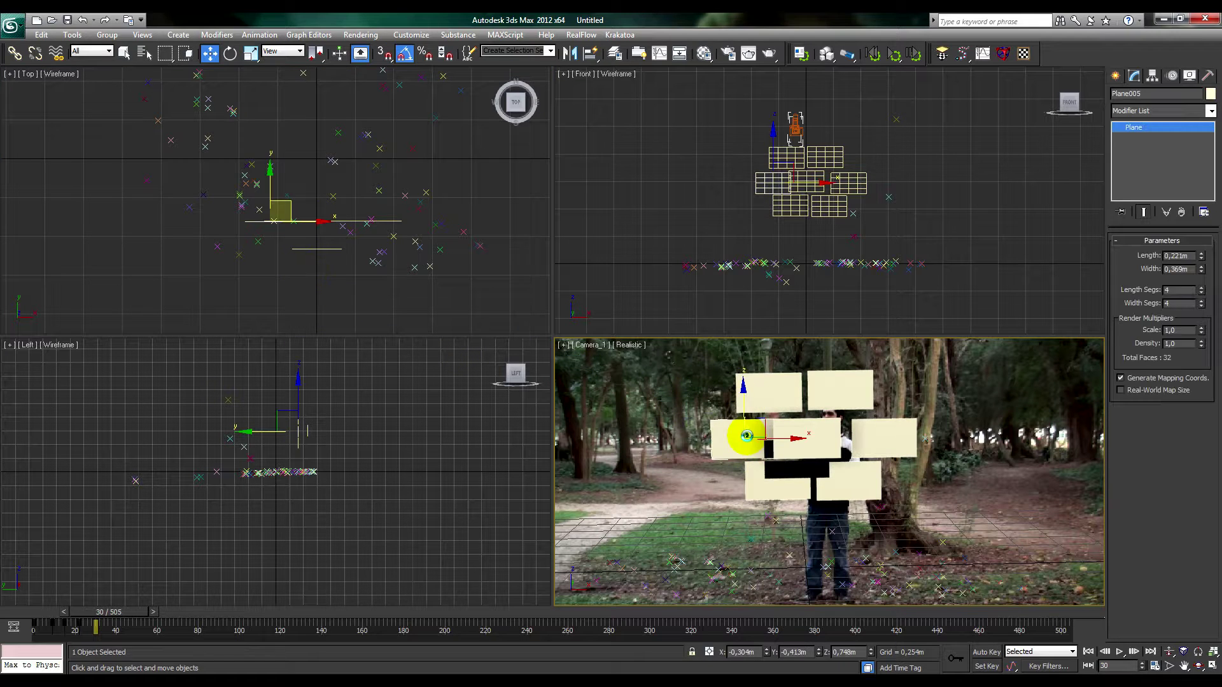
right_click(304, 197)
left_click_drag(285, 206, 278, 216)
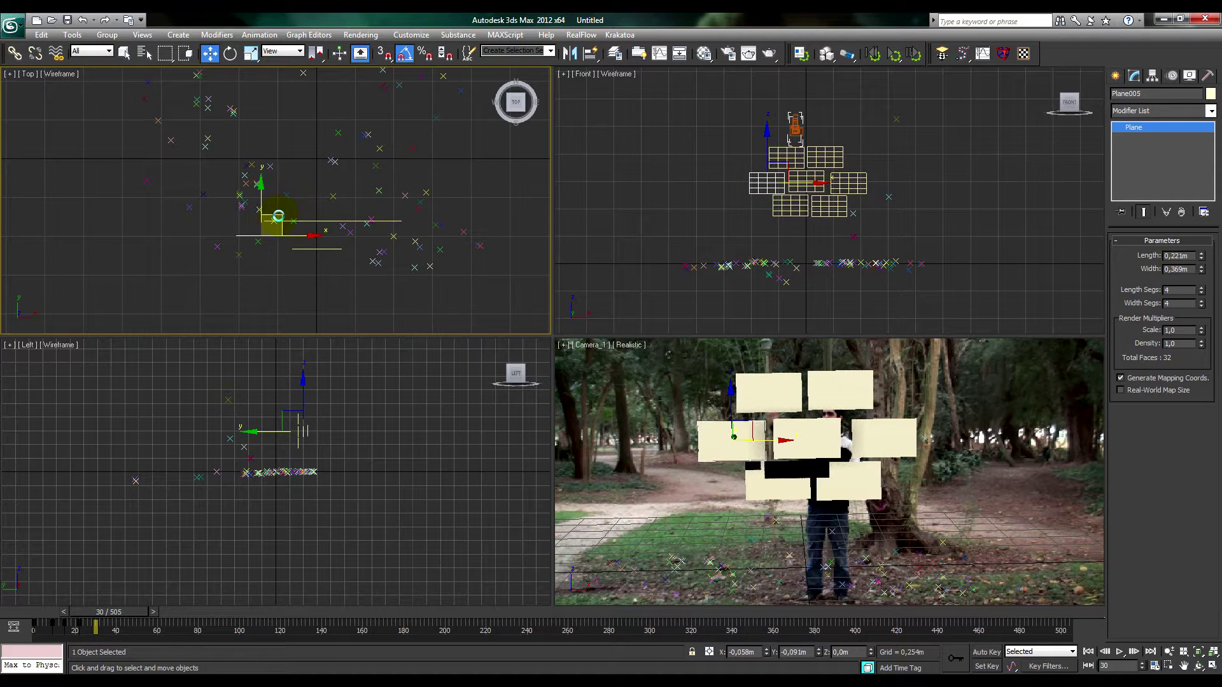
Step: Move the rightmost plane of the middle row toward the camera, to about X 0,367 m and Y -0,512 m
left_click(832, 179)
right_click(428, 192)
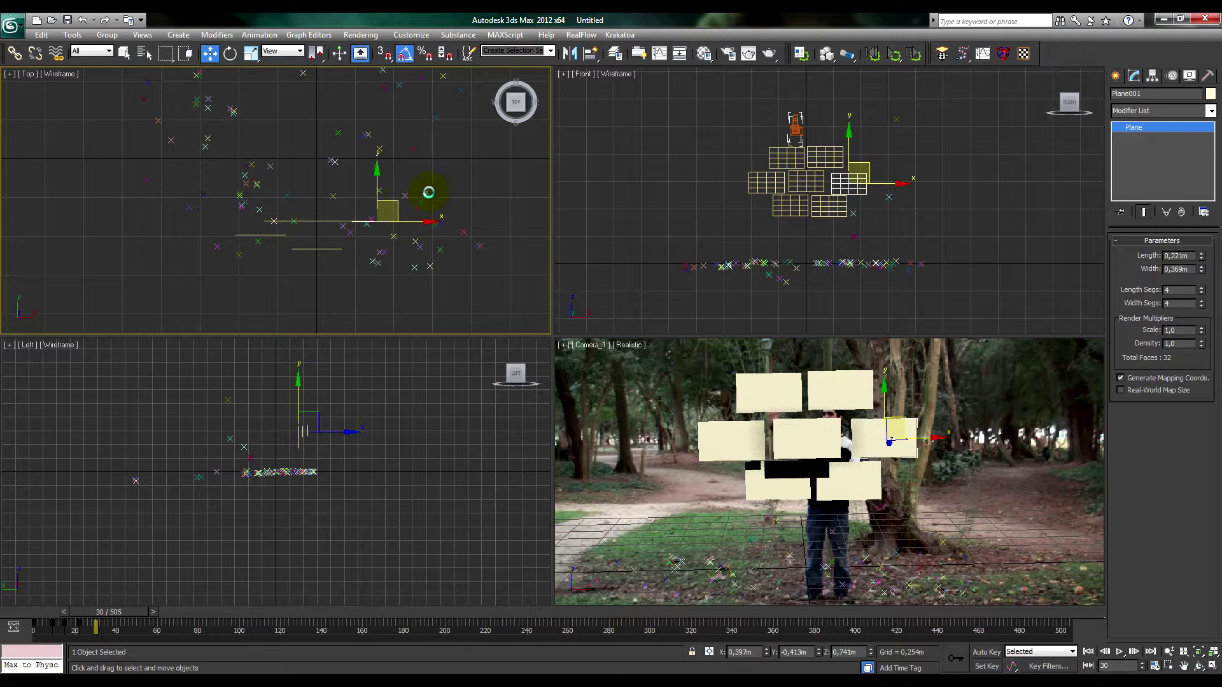
left_click_drag(397, 204, 392, 218)
Step: Lower the bottom-right plane and bring it toward the camera, to about X 0,213 m, Y -0,458 m and Z 0,489 m
right_click(848, 414)
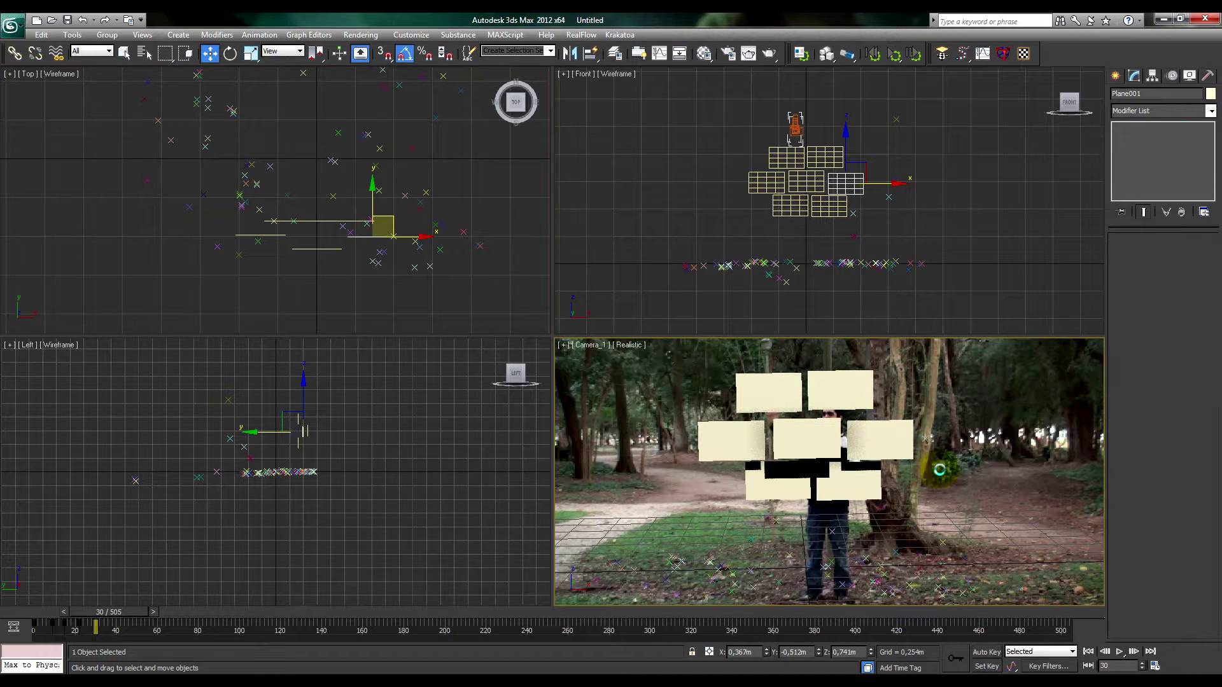
left_click(871, 471)
right_click(406, 243)
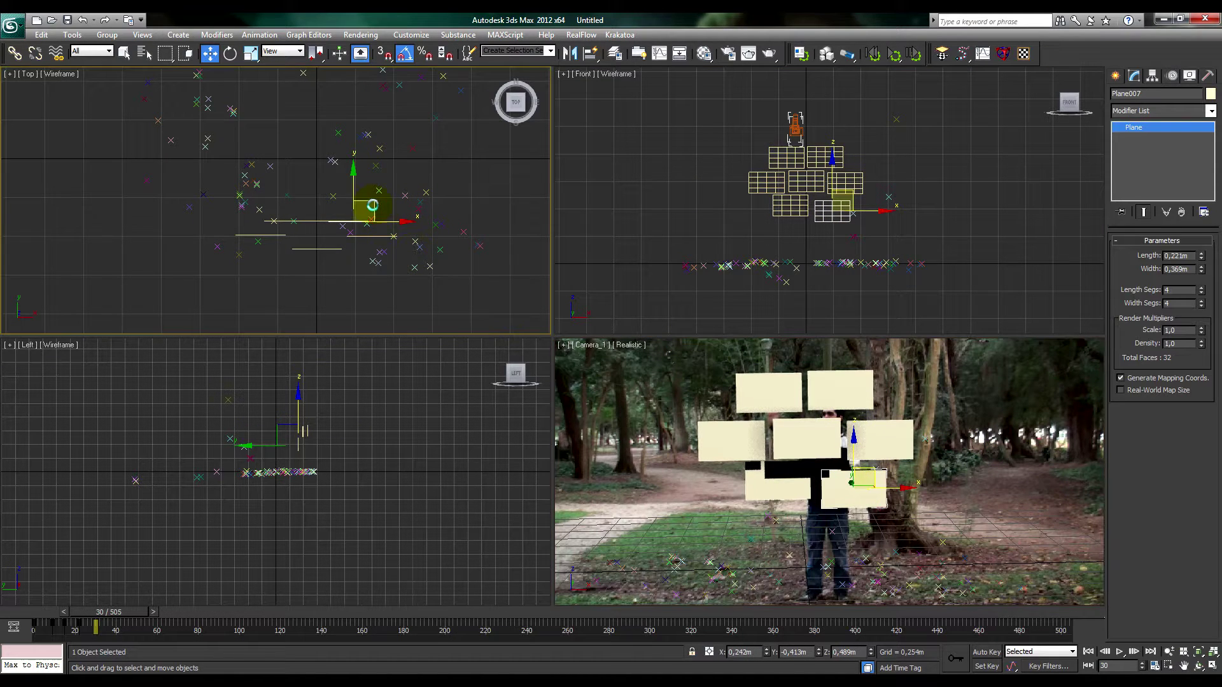
left_click_drag(372, 205, 368, 213)
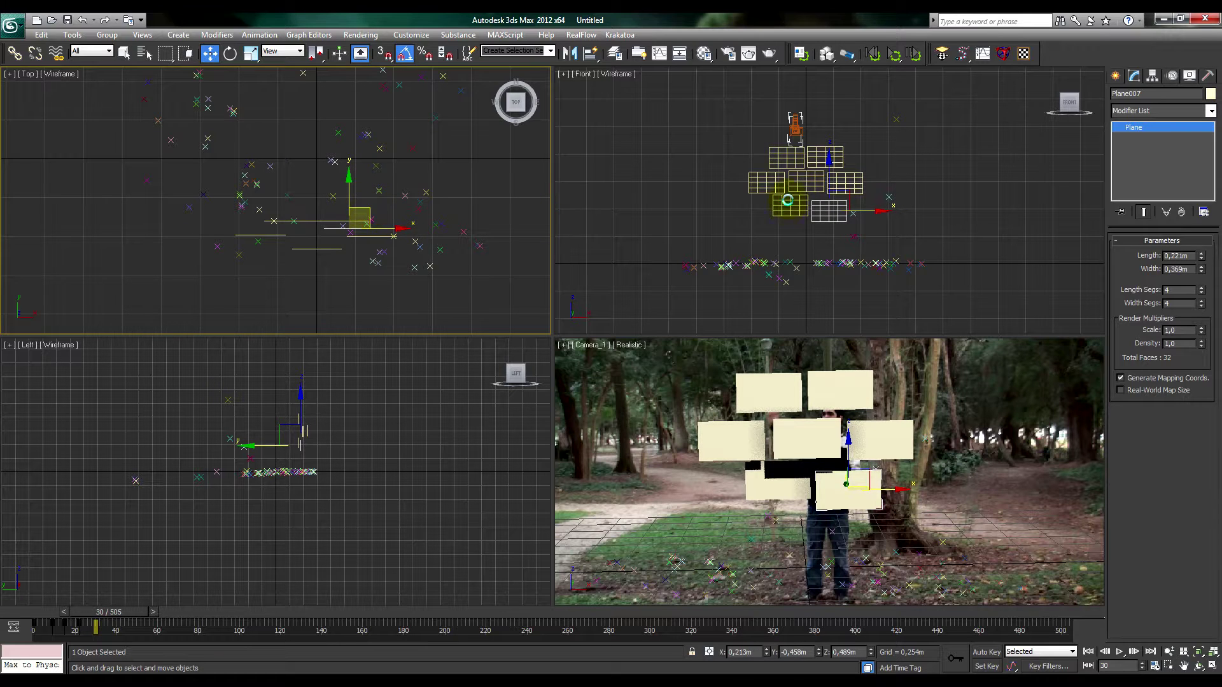
Step: Move both upper-row planes slightly away from the camera, with the upper-left one at about X -0,201 m and Y -0,354 m
left_click(788, 200)
left_click(772, 158)
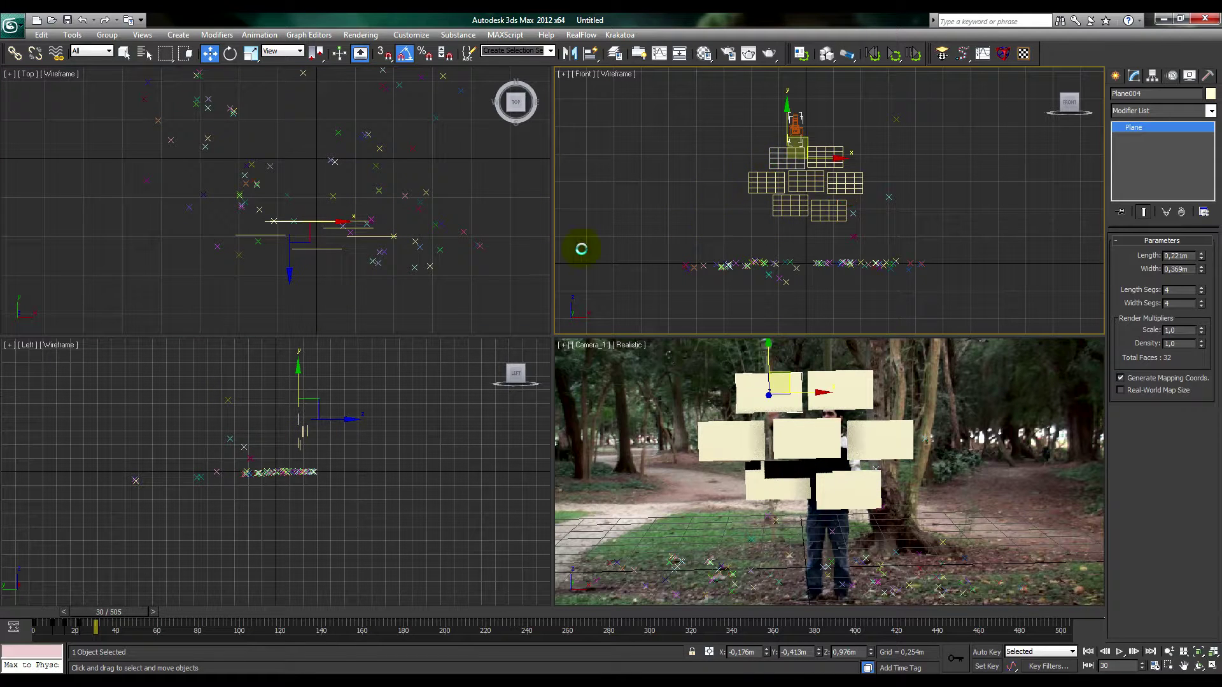
right_click(393, 292)
left_click_drag(307, 205, 355, 209)
left_click(822, 151)
right_click(360, 311)
left_click(314, 219)
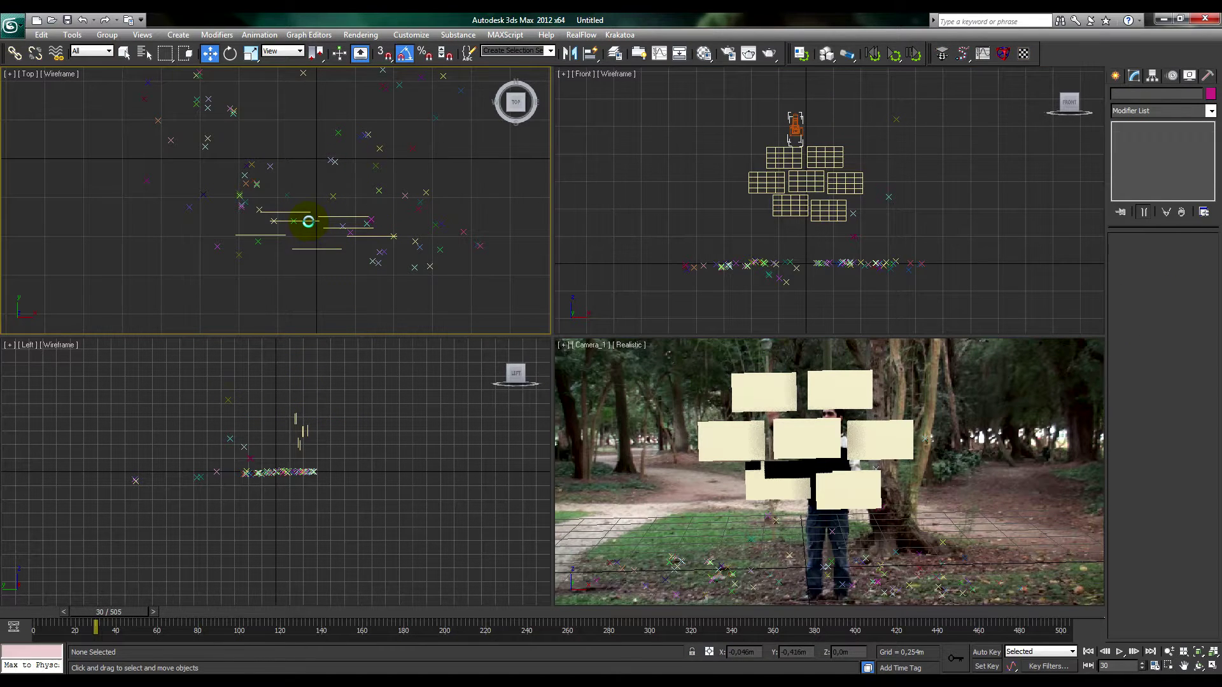
Step: Maximize the camera view and advance the animation from frame 0 to frame 11
key("c")
key("alt+w")
mouse_move(77, 617)
left_mouse_down()
mouse_move(145, 624)
mouse_move(68, 624)
left_mouse_up()
key("w")
left_click(604, 378)
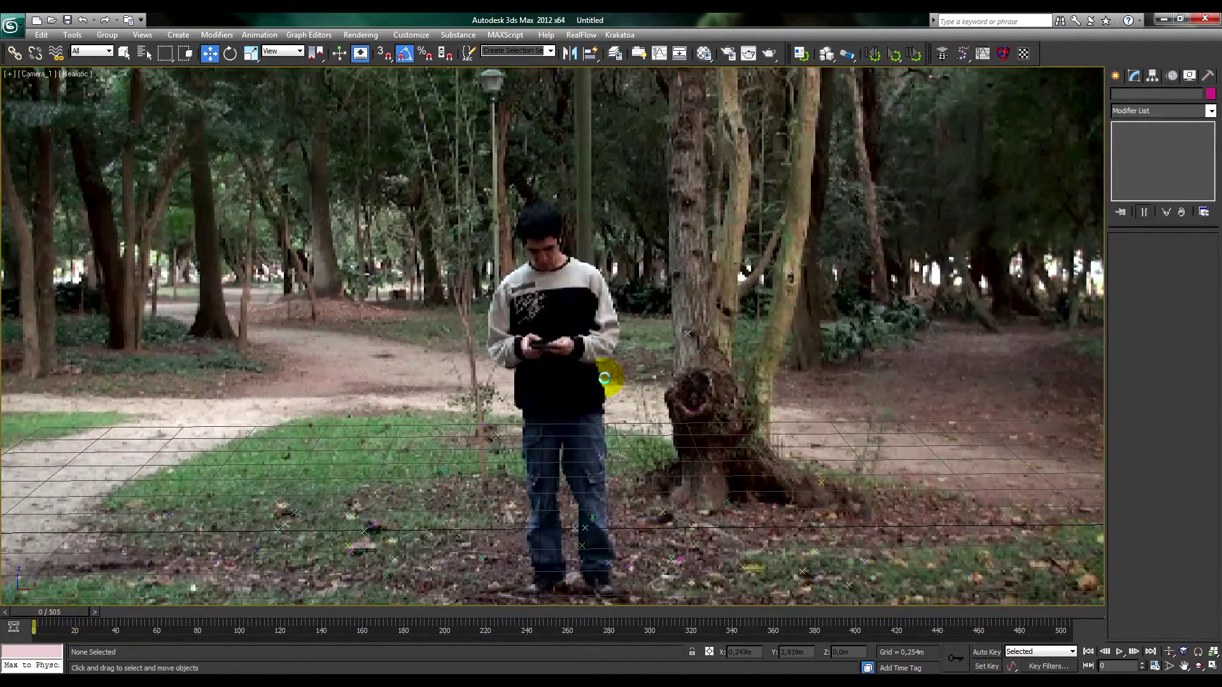
key("/")
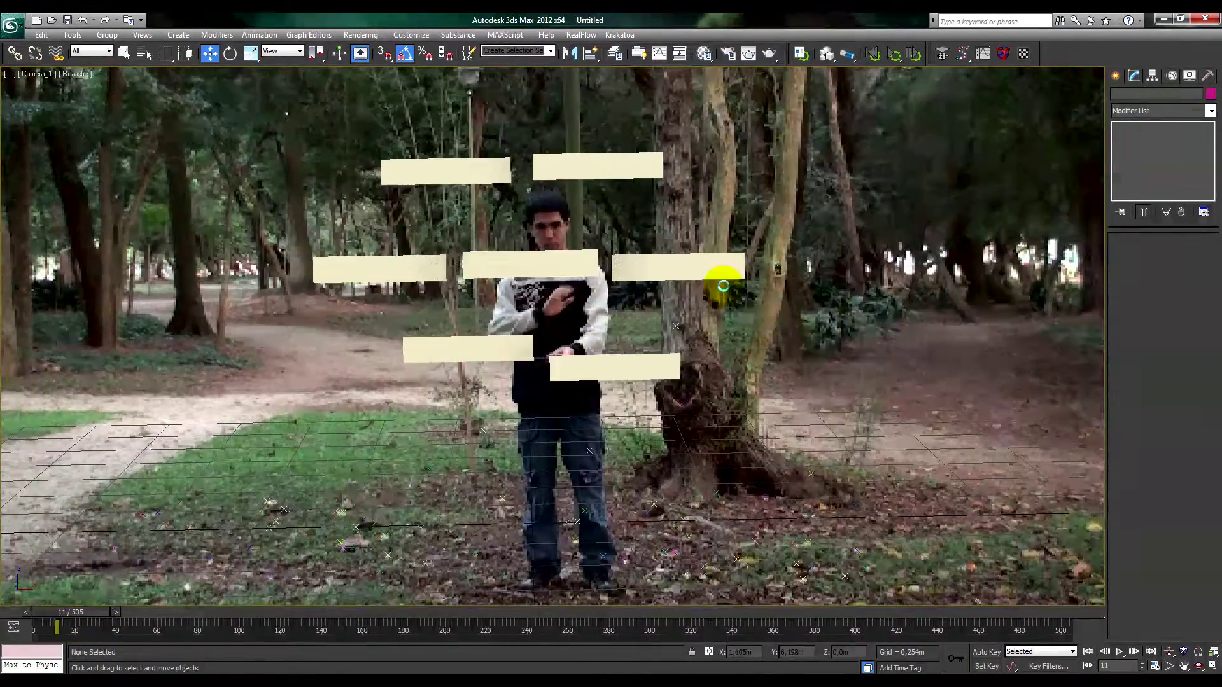
key(".")
Step: Reposition the rightmost plane at about X 0,391 m and Z 0,764 m, and display the camera view in wireframe
left_click(691, 263)
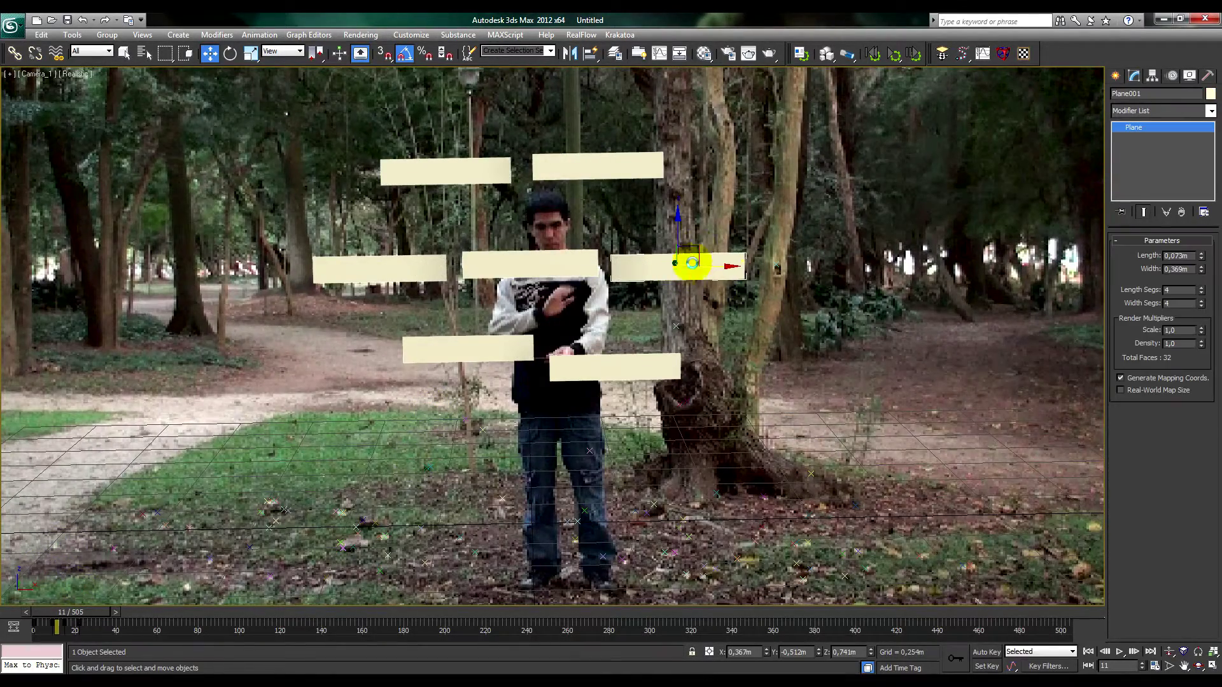
left_click_drag(712, 251, 725, 258)
key("/")
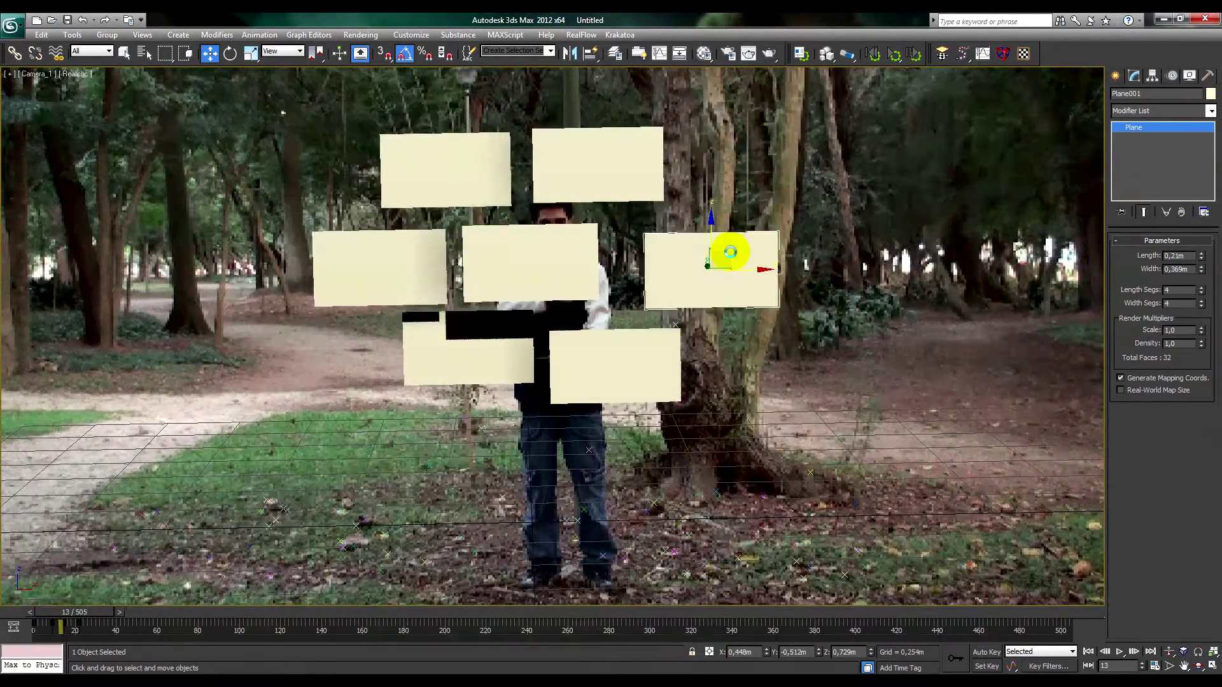
key("F3")
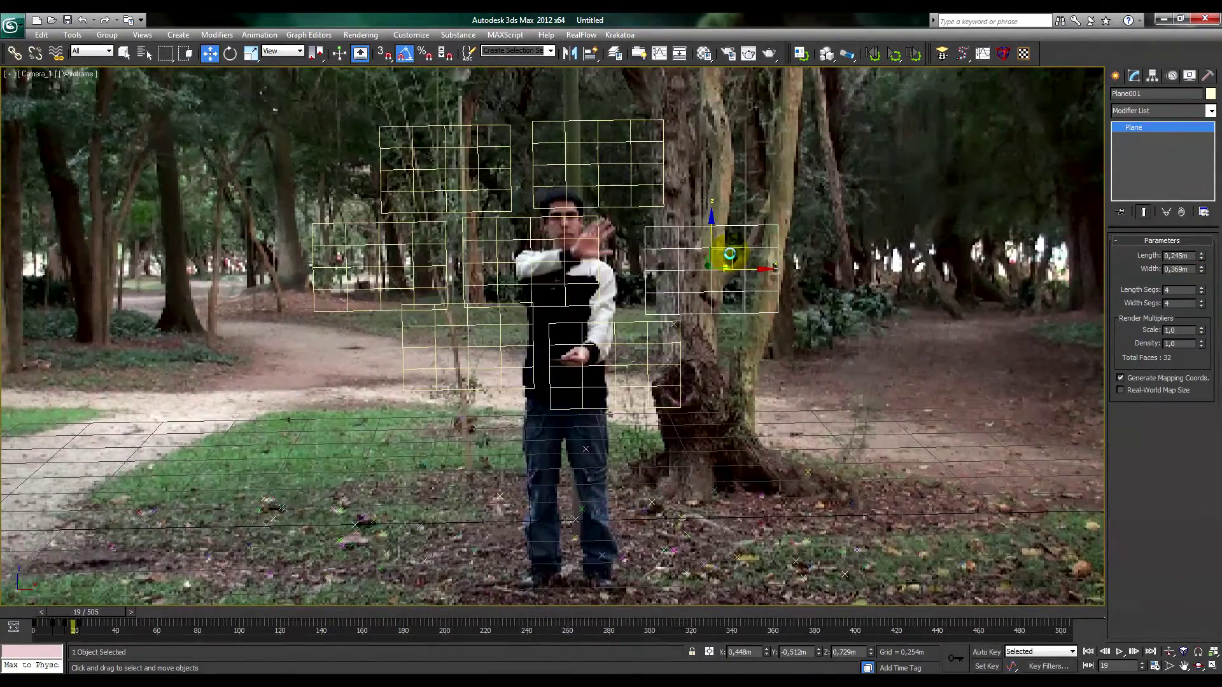
left_click_drag(729, 254, 697, 245)
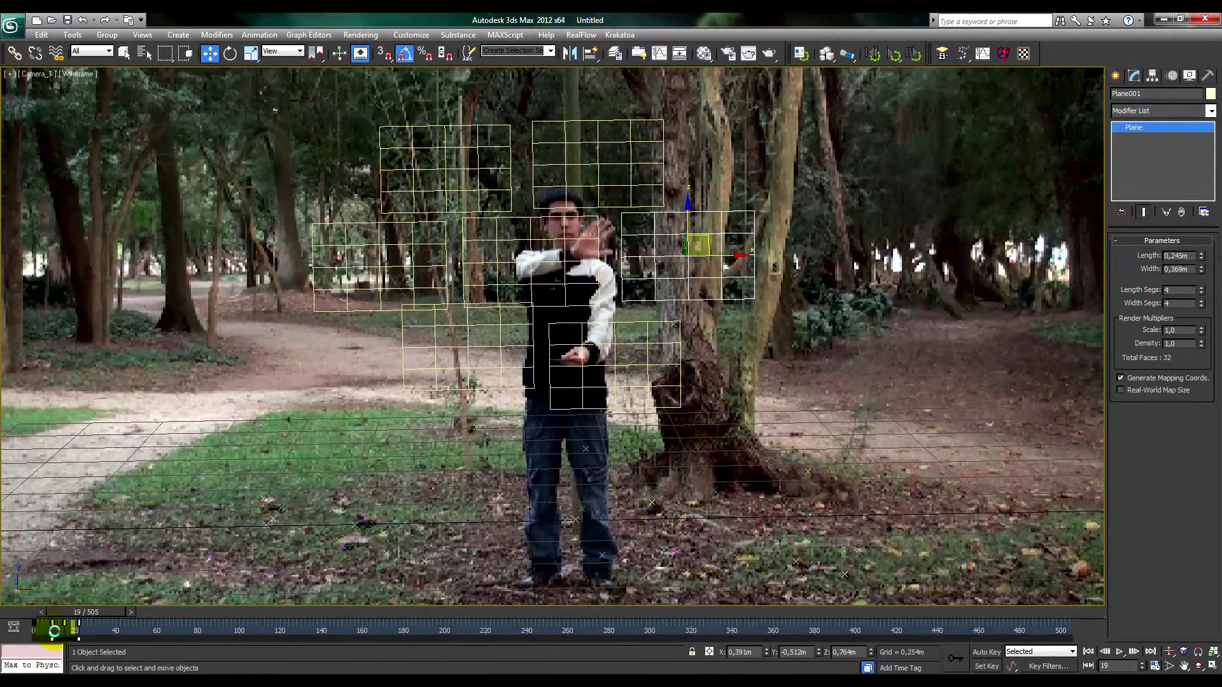
Step: Shift the rightmost plane's length keys to start at frame 19 and retime the upper-right plane's keys
left_click_drag(51, 629, 73, 630)
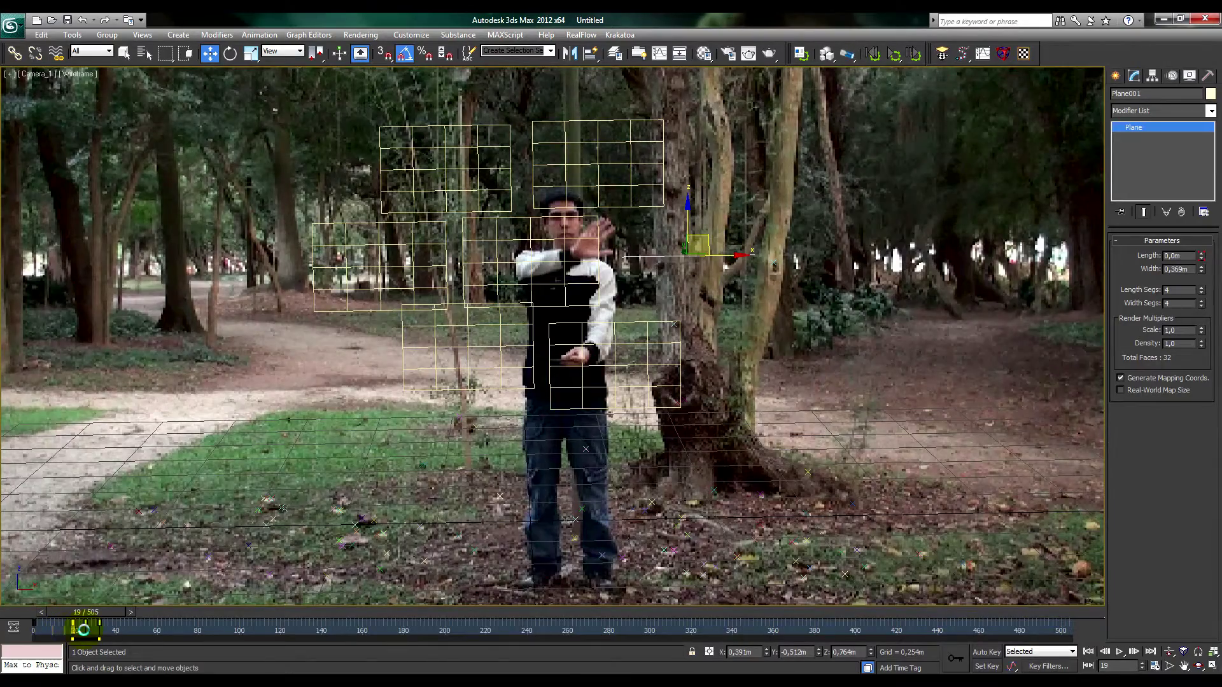
left_click(615, 353)
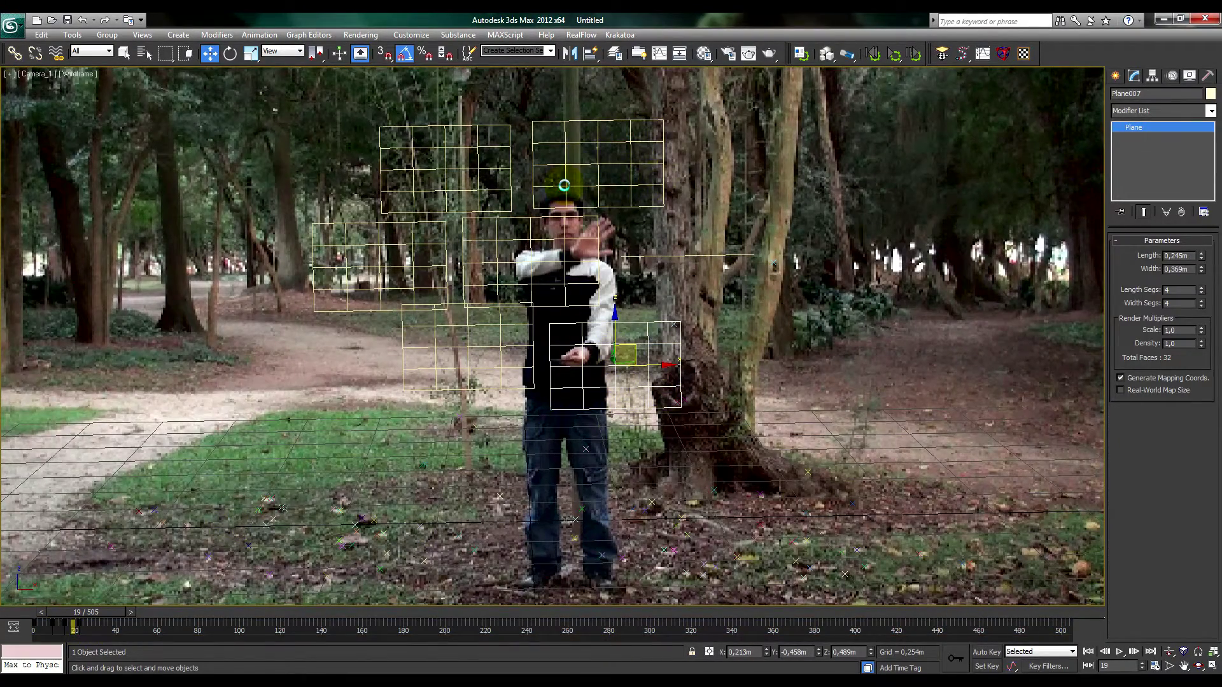
left_click(565, 186)
mouse_move(105, 631)
left_mouse_down()
mouse_move(57, 622)
mouse_move(97, 630)
left_mouse_up()
Step: Shift the upper-left plane's length keys to start at frame 31 and the leftmost plane's keys to start at frame 33
left_click(576, 342)
left_click(426, 157)
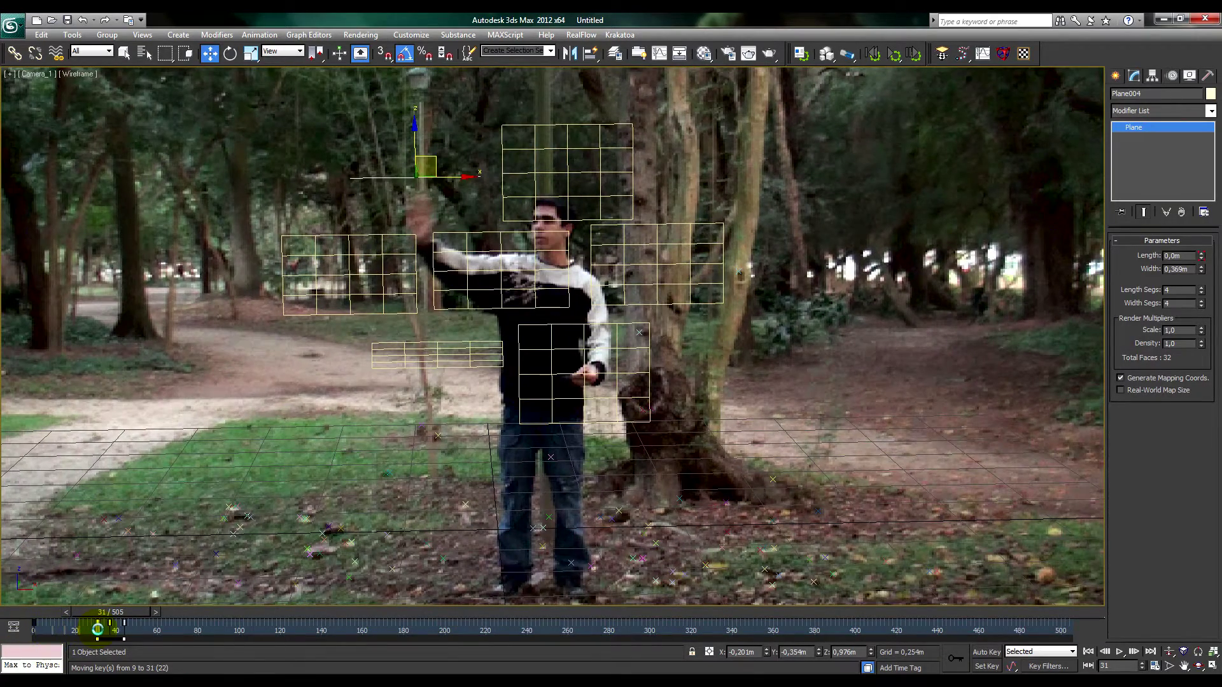
left_click(300, 286)
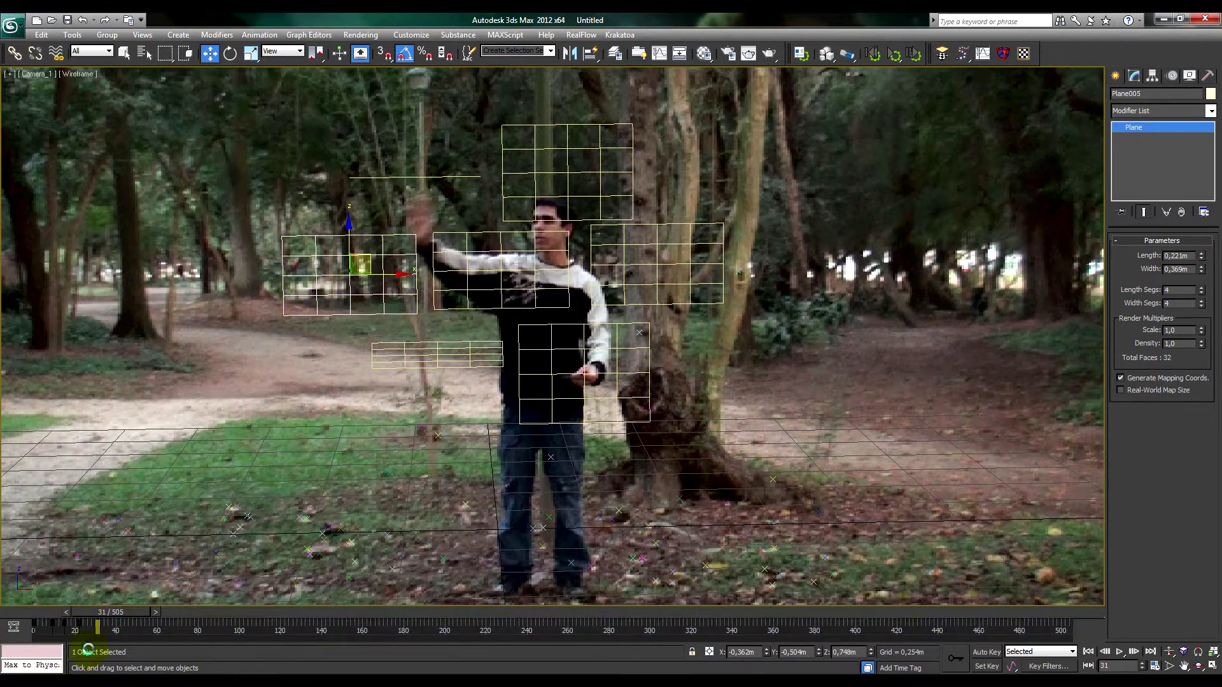
key("period")
key("period")
mouse_move(93, 625)
left_mouse_down()
mouse_move(65, 631)
mouse_move(100, 631)
left_mouse_up()
Step: Play the animation from the first frame and step to frame 113 to examine the man's hand position against the planes
left_click(791, 522)
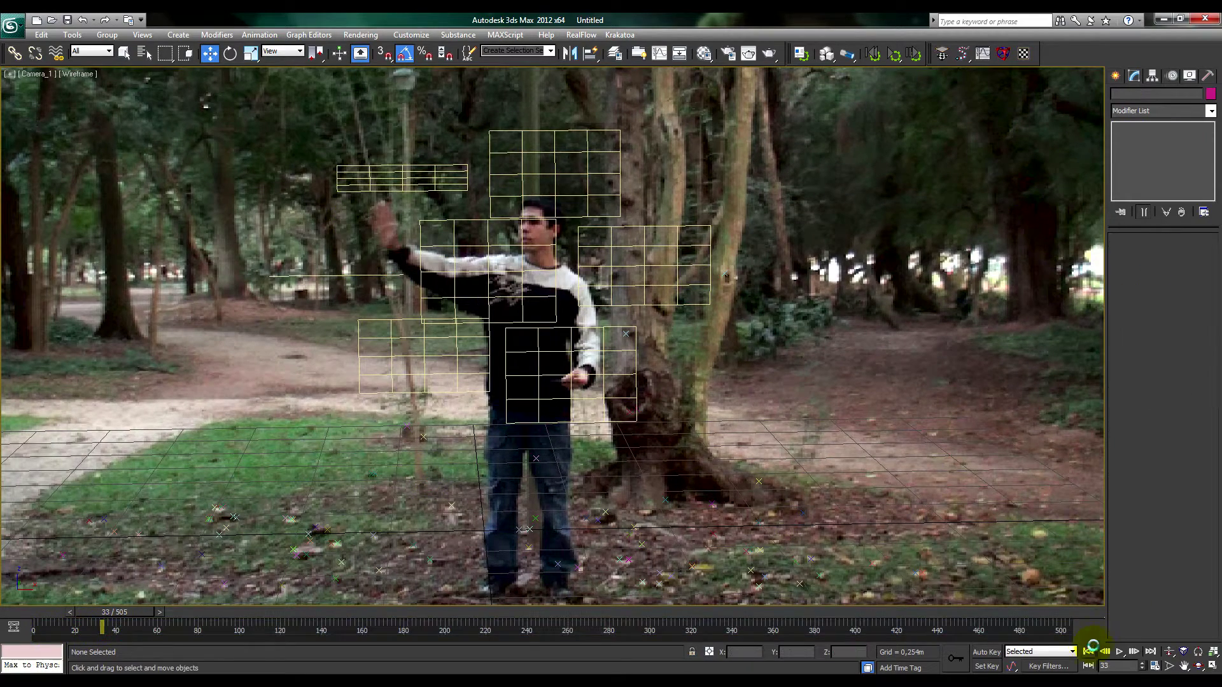
left_click(1089, 652)
left_click(1119, 652)
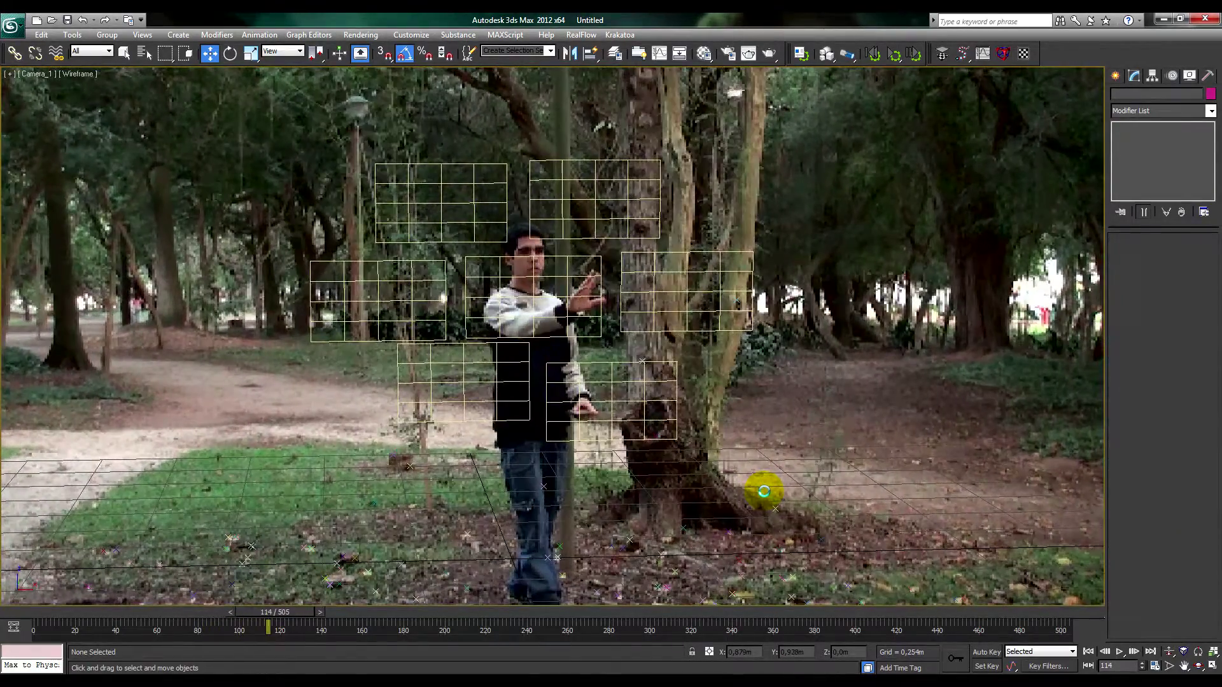
key("comma")
key("comma")
key("comma")
key("comma")
key("period")
key("period")
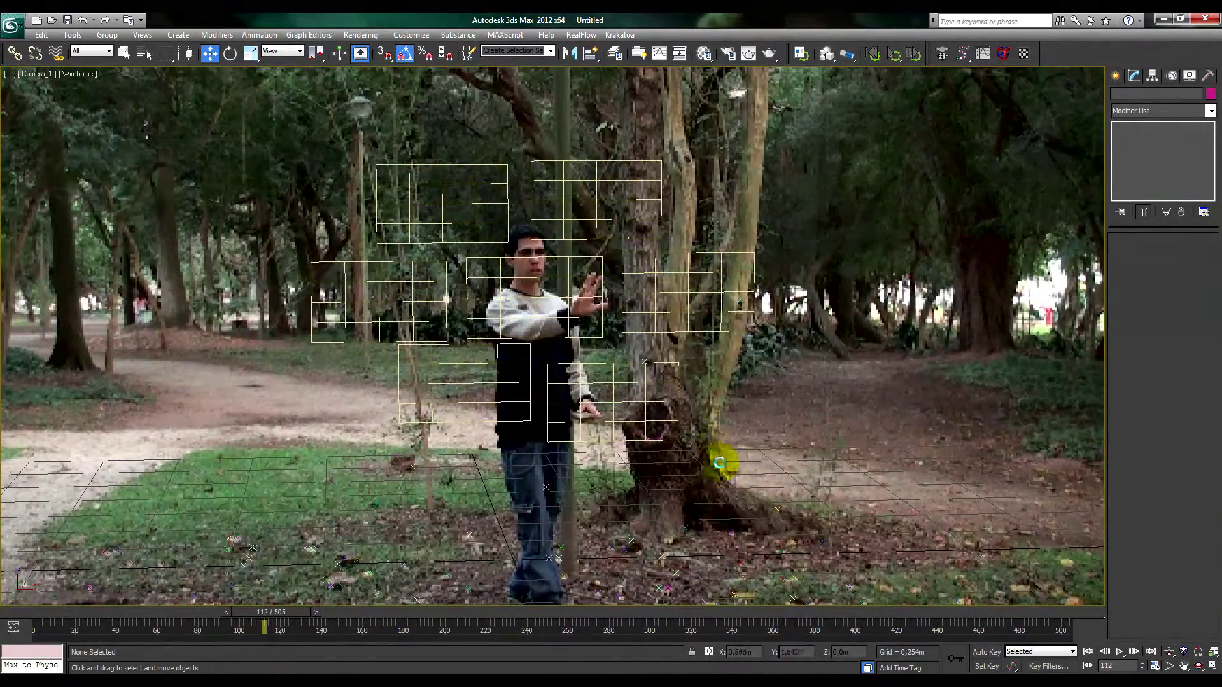
key("period")
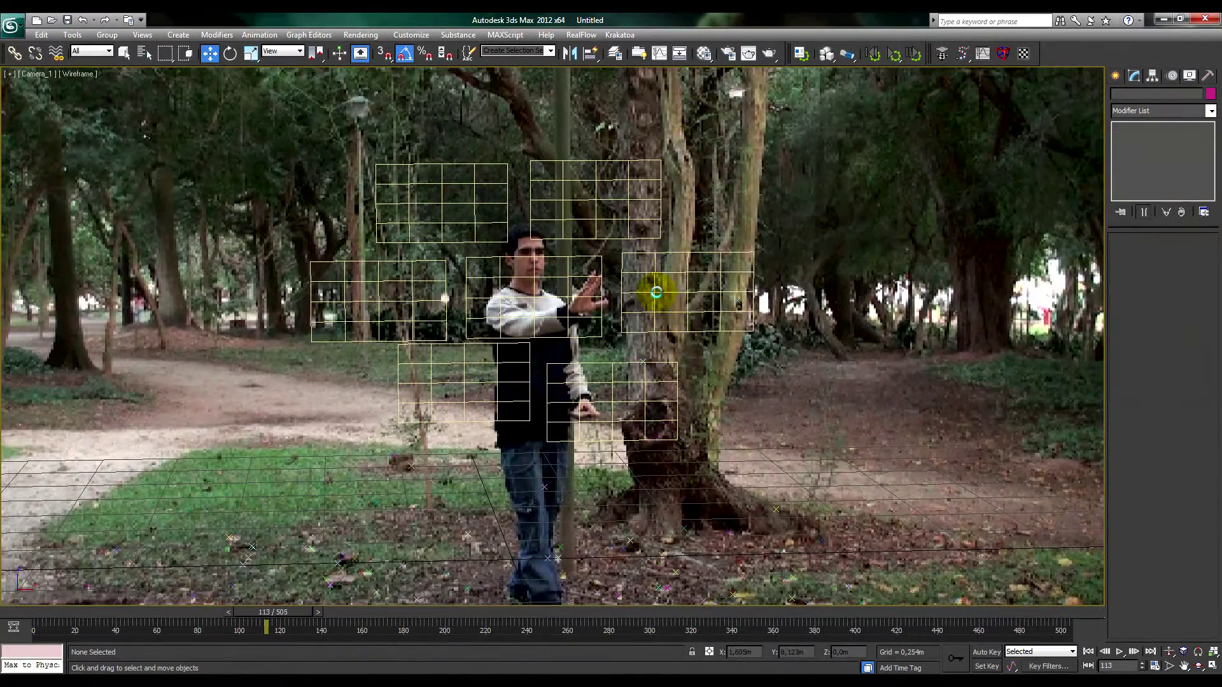
Step: Rearrange the planes around the raised hand at frame 113, with the centre one at about X 0,191 m and the leftmost at about X -0,322 m
left_click(697, 276)
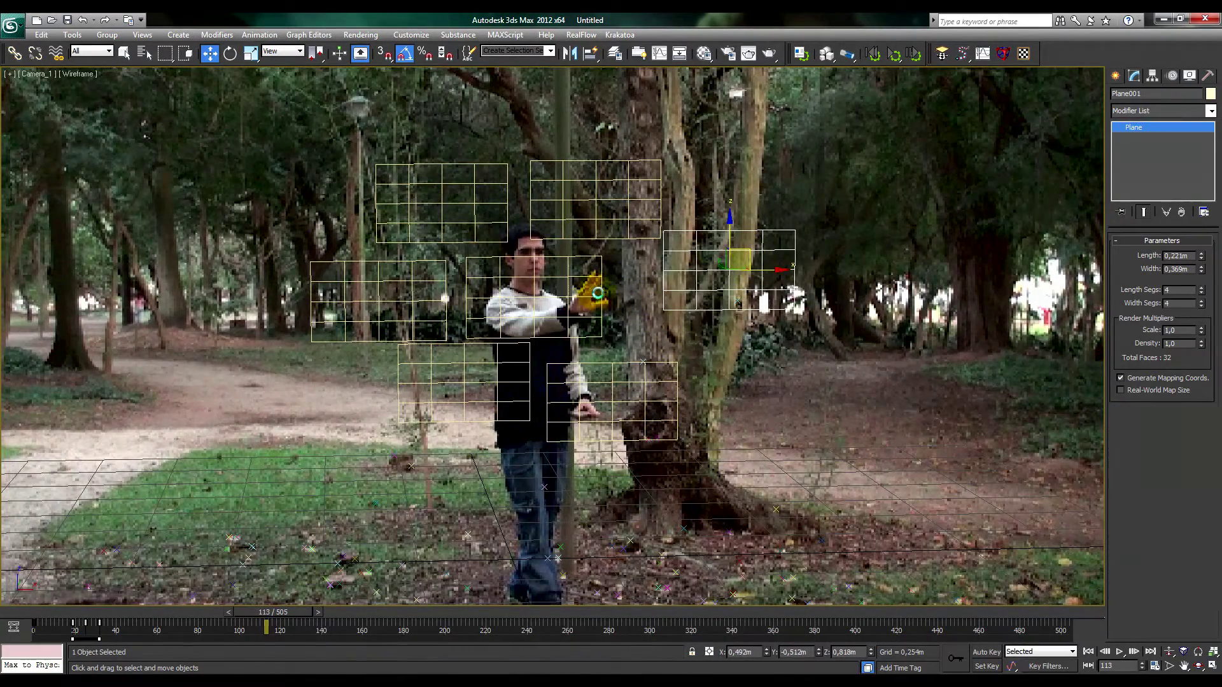
left_click_drag(597, 293, 665, 298)
left_click_drag(717, 252, 662, 199)
left_click(596, 296)
left_click_drag(493, 224, 458, 203)
left_click_drag(428, 303, 446, 285)
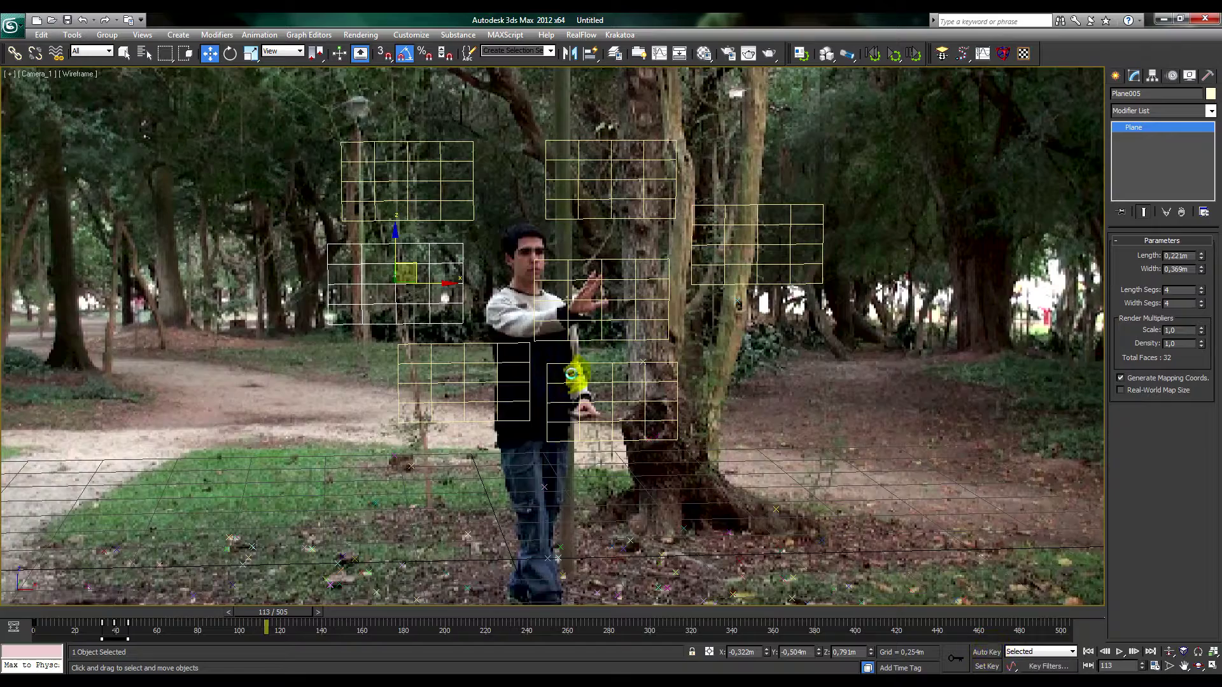
Step: With Auto Key on, move the centre plane to about X 0,179 m, Y -0,689 m and Z 0,763 m at frame 114
left_click_drag(294, 614, 178, 648)
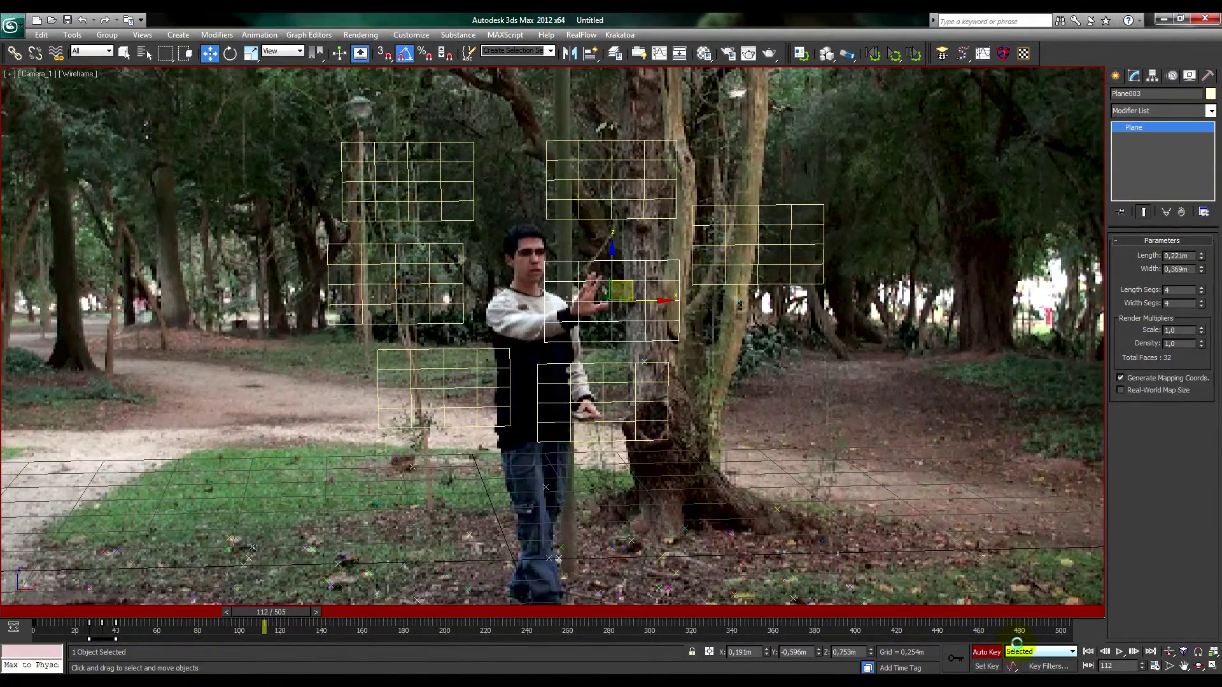
key("comma")
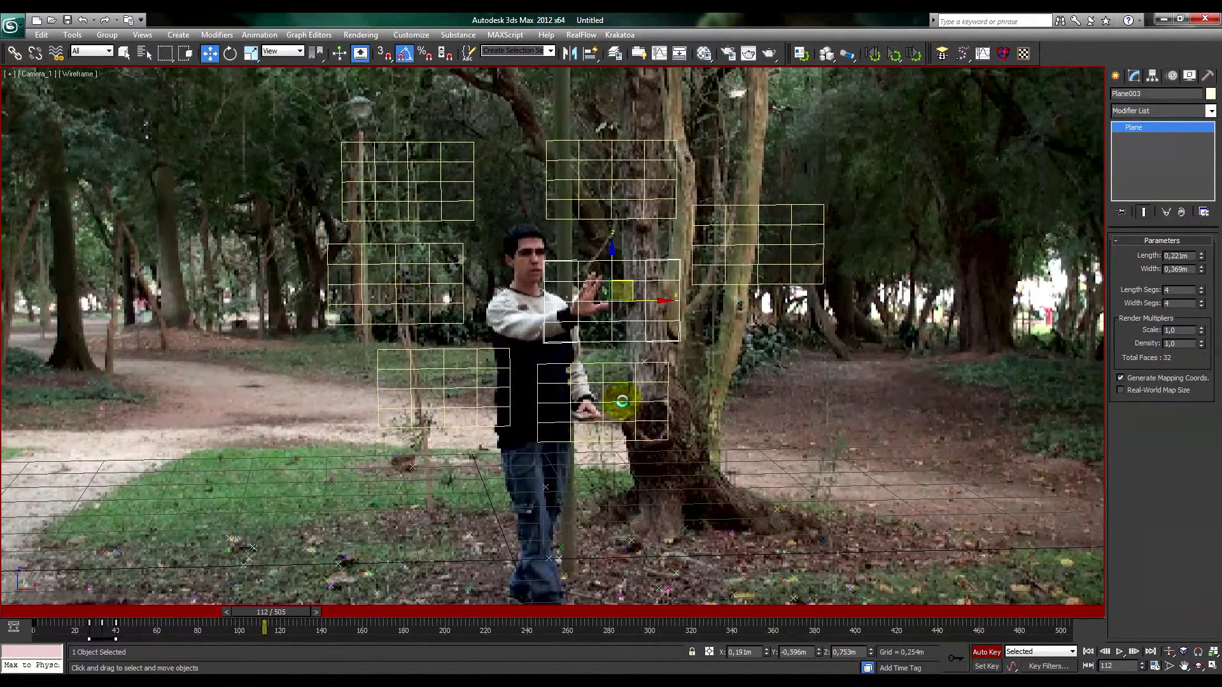
key("period")
key("period")
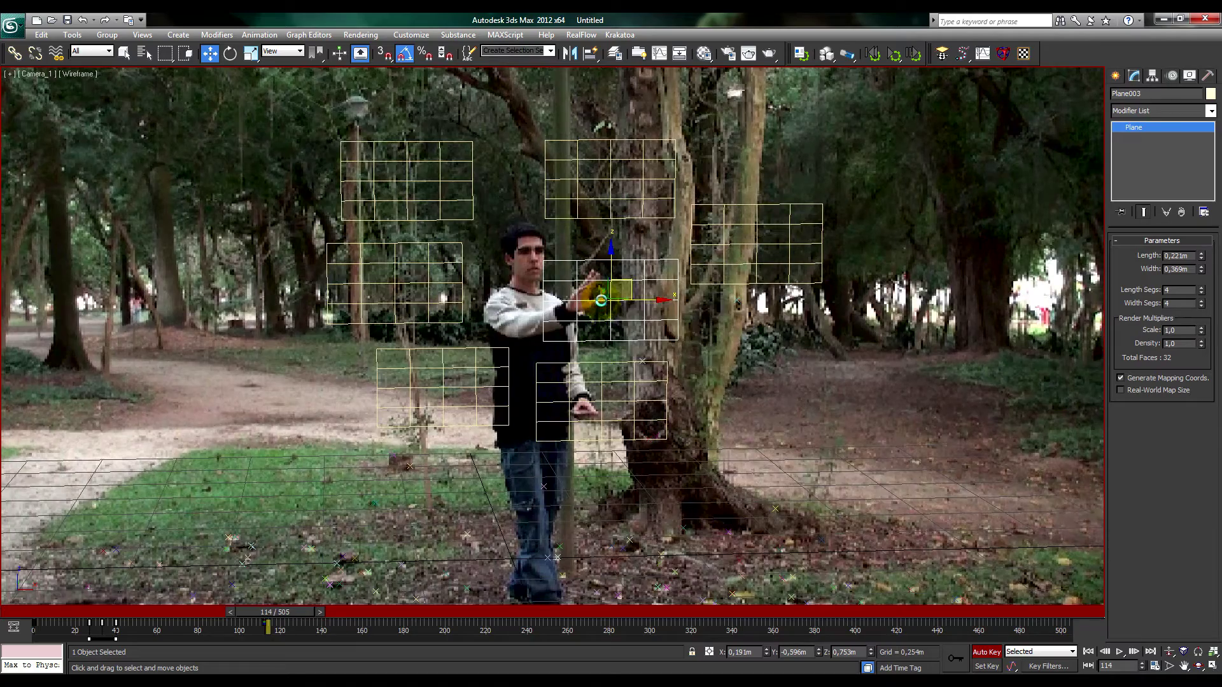
left_click_drag(601, 300, 630, 283)
Step: Step back and forth between about frames 112 and 116 to check the centre plane's motion against the hand push
key("comma")
key("comma")
key("comma")
key("comma")
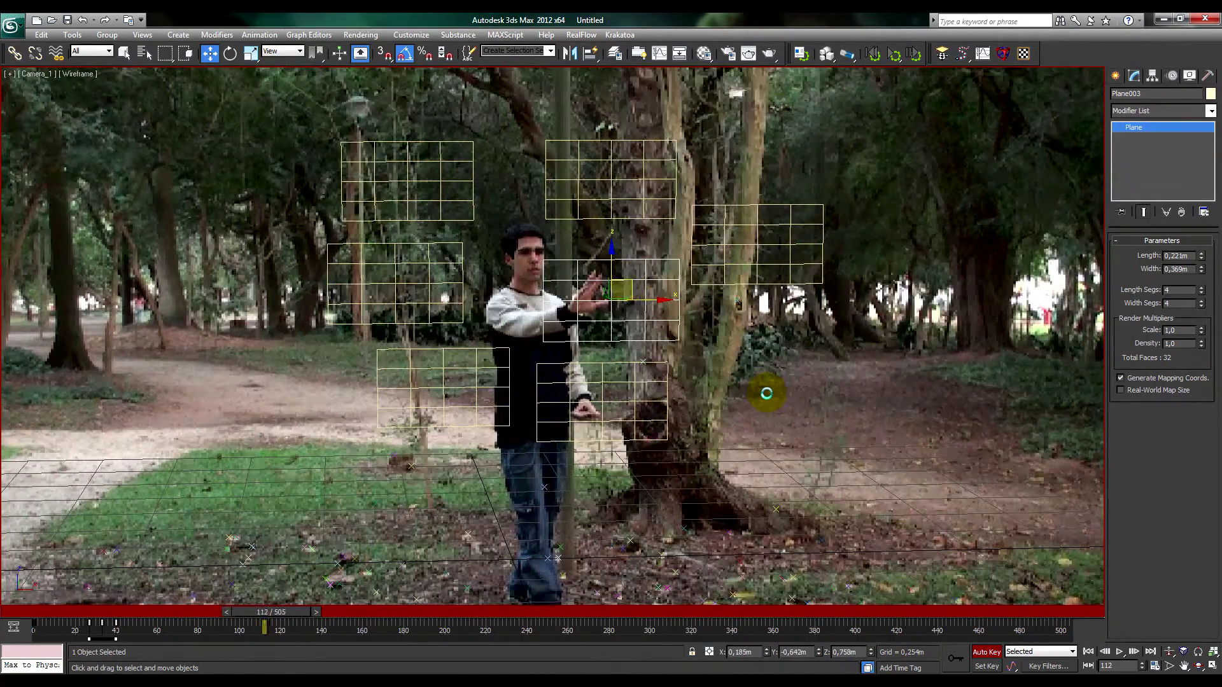
key("period")
key("period")
key("period")
key("period")
key("period")
key("period")
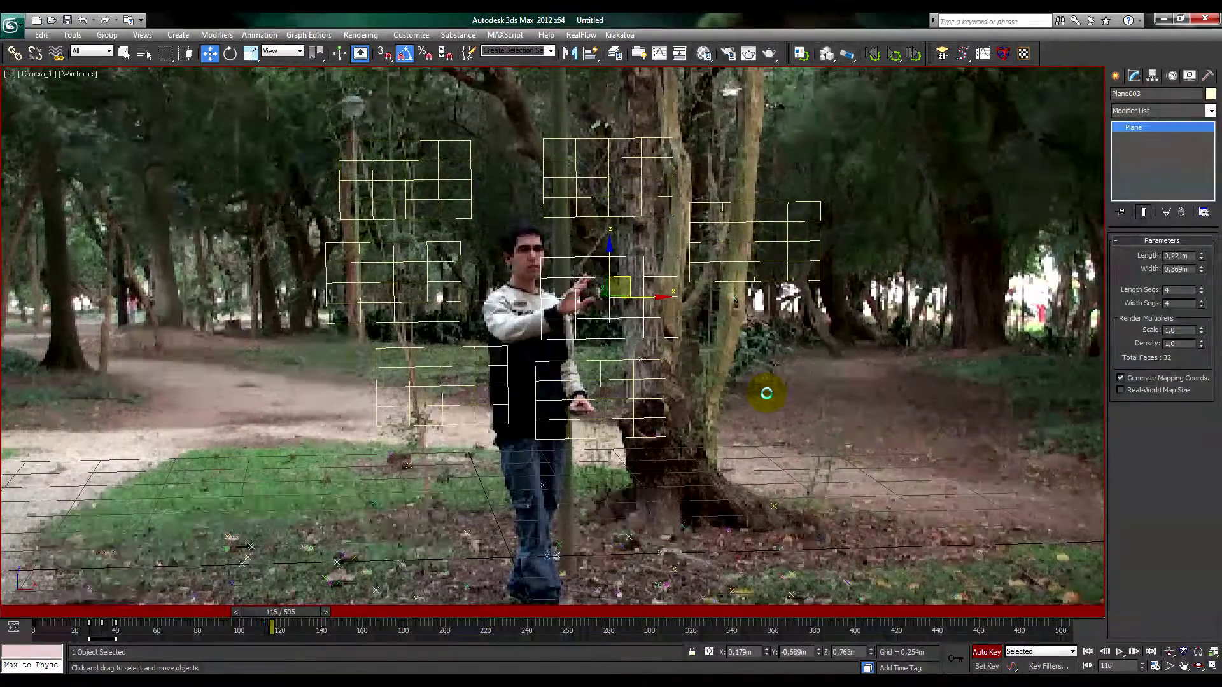
Step: Step through frames 116 to 129 and back to 121 to examine when the man's arm swings upward
key("period")
key("period")
key("period")
key("period")
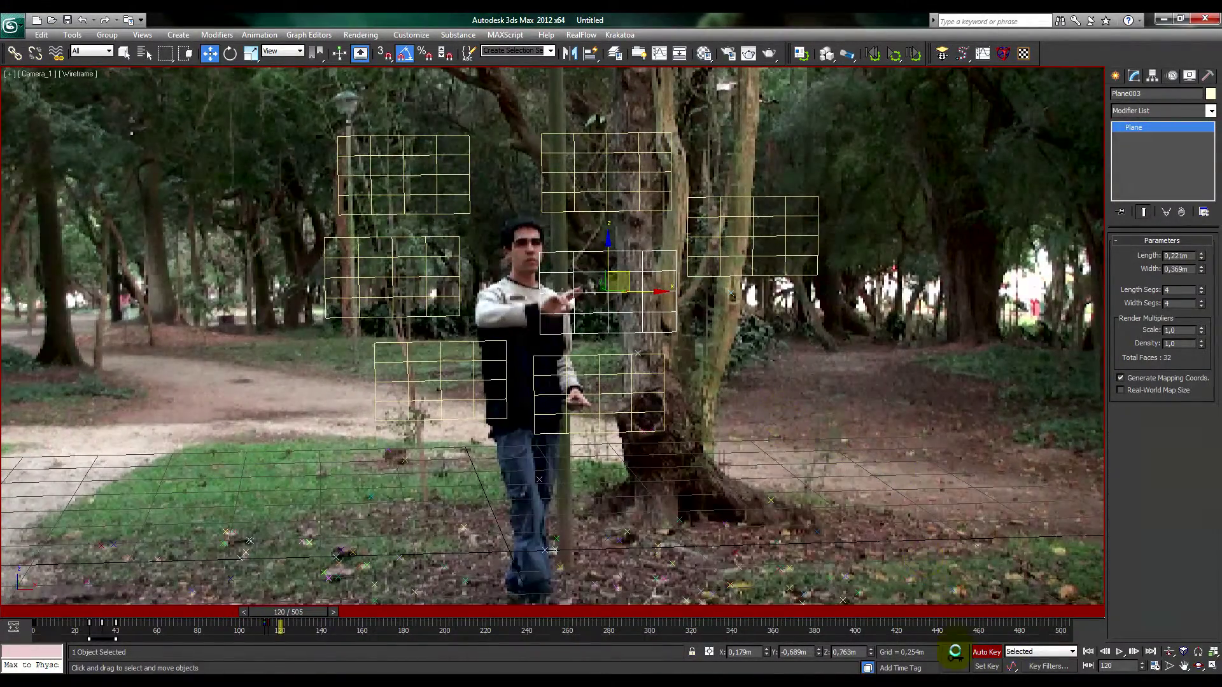
key("period")
key("period")
key("period")
key("period")
key("period")
key("period")
key("period")
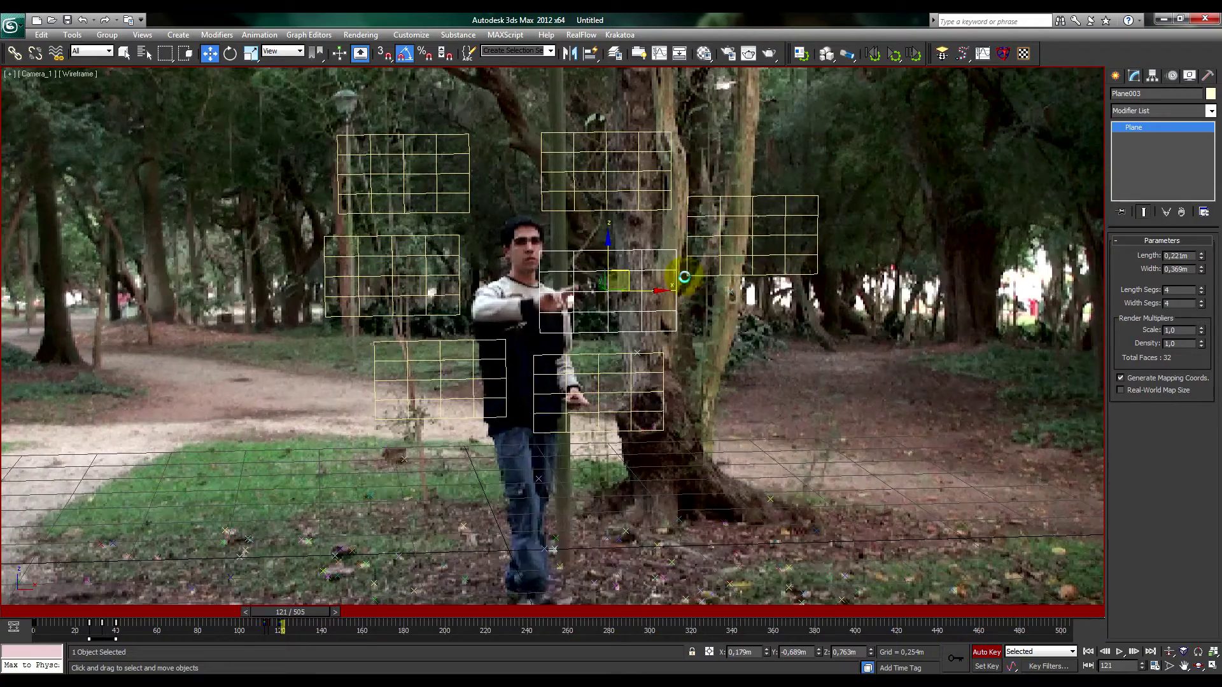
key("period")
key("period")
key("period")
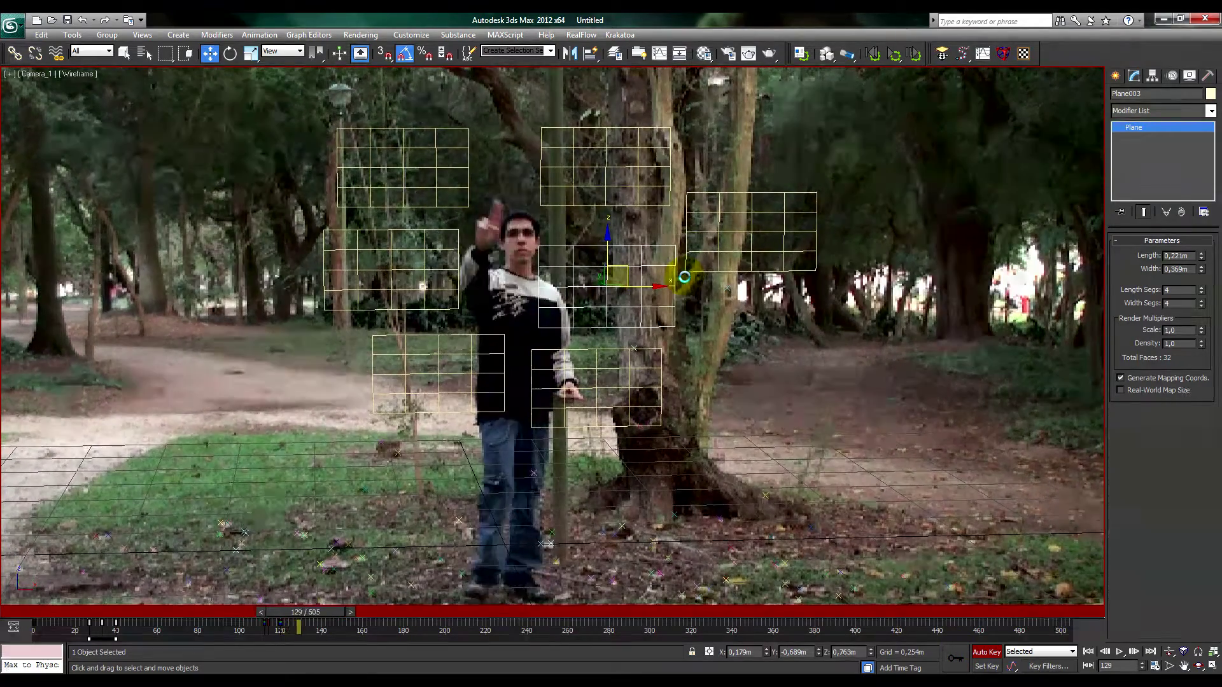
key("comma")
key("comma")
key("comma")
key("comma")
key("comma")
key("comma")
key("comma")
key("comma")
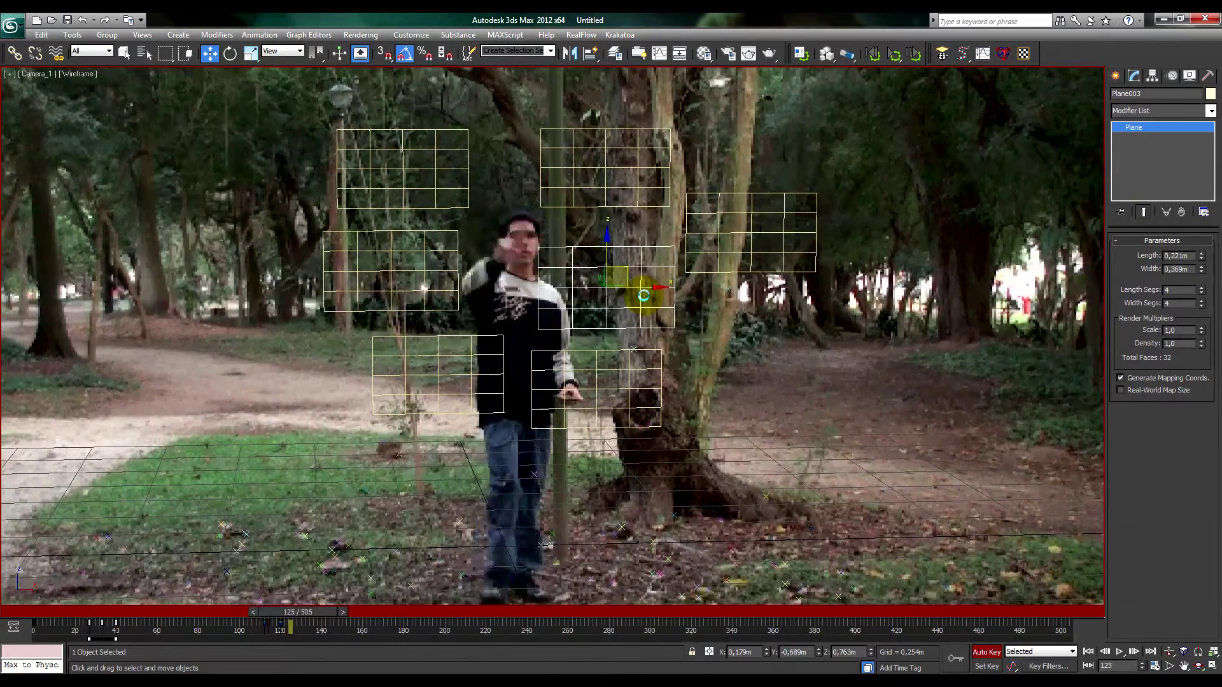
key("comma")
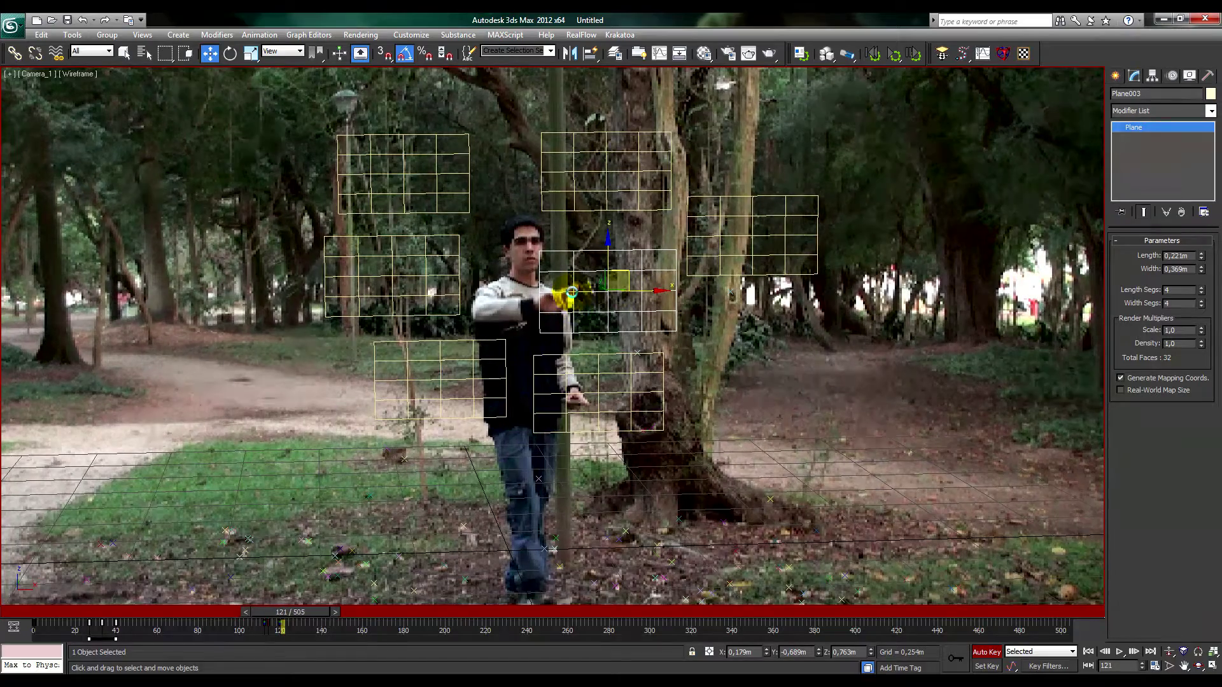
Step: Keyframe the centre plane at frame 131, following the raised hand to about X -0,055 m and Z 0,979 m
key("period")
key("period")
key("period")
key("period")
key("period")
key("period")
key("period")
key("period")
key("period")
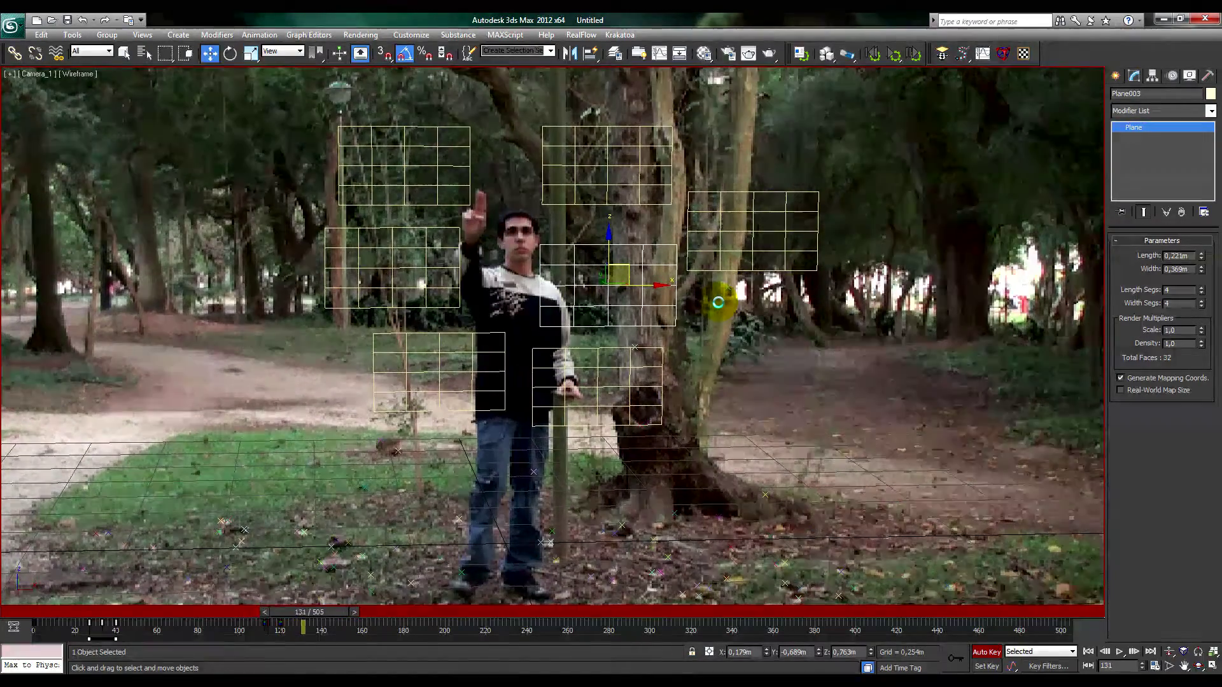
key("period")
key("comma")
Step: Step through the frames between 121 and 131 to check how the centre plane follows the arm swing
key("comma")
key("comma")
key("comma")
key("comma")
key("comma")
key("comma")
key("comma")
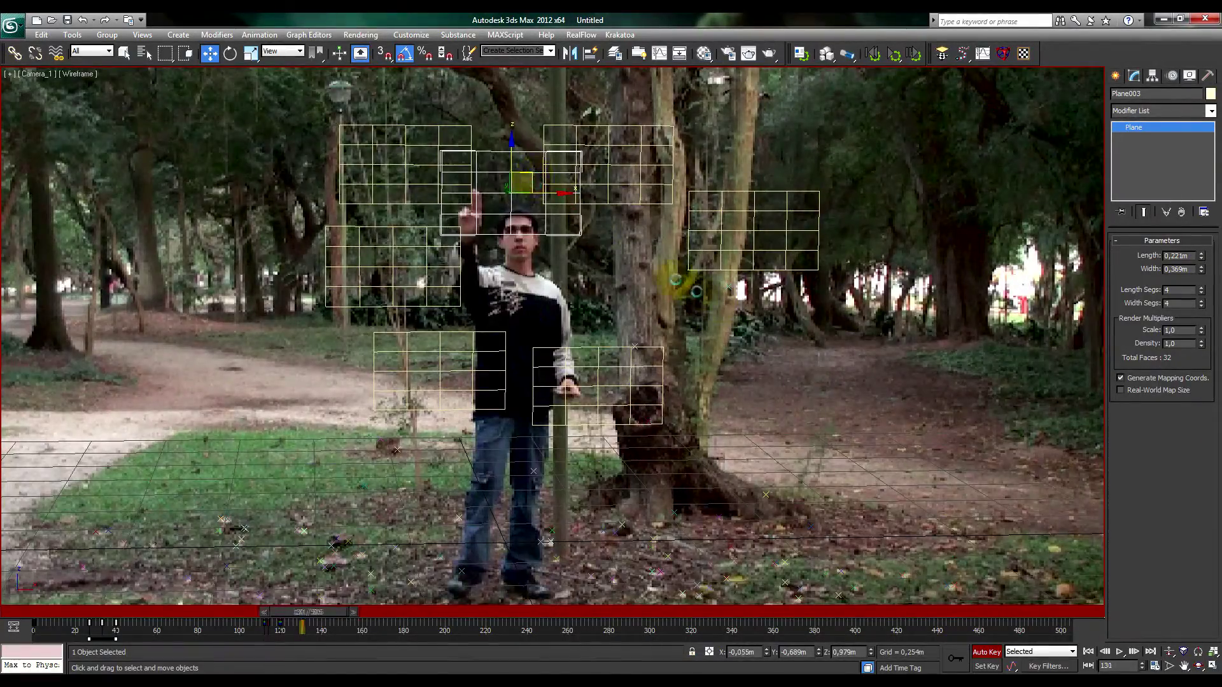
key("period")
key("period")
key("period")
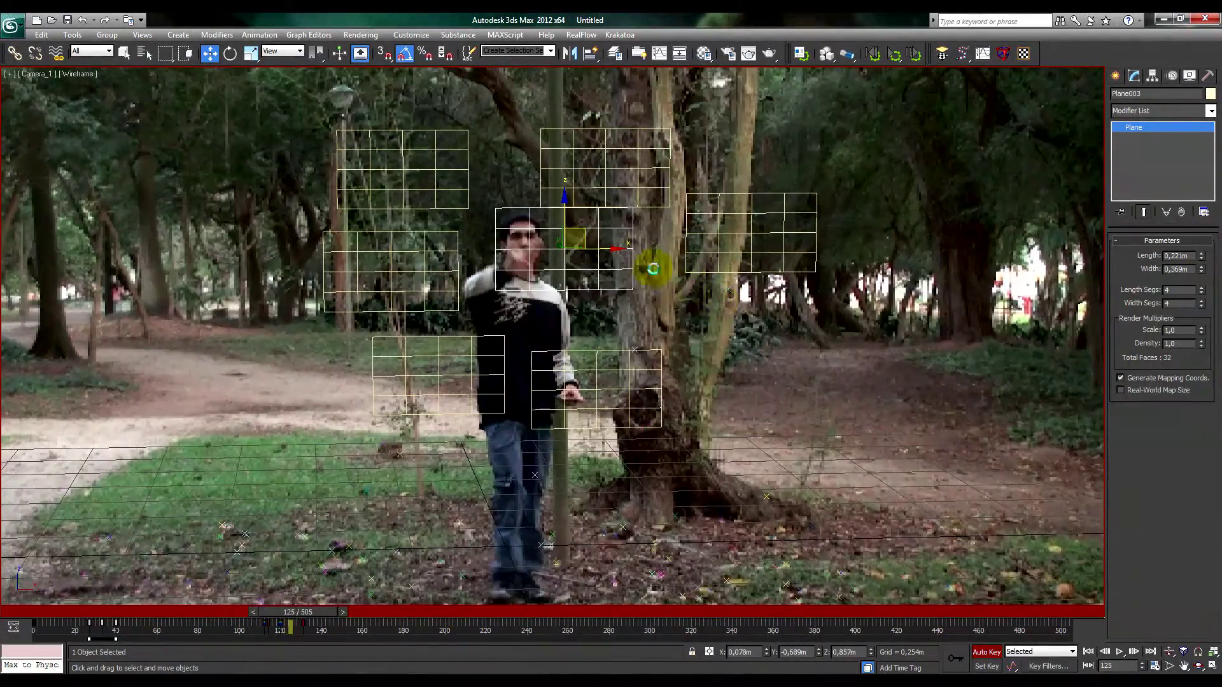
Step: Keyframe a small position correction for the centre plane at frame 126 so it follows the arm swing more closely
left_click_drag(564, 218, 578, 219)
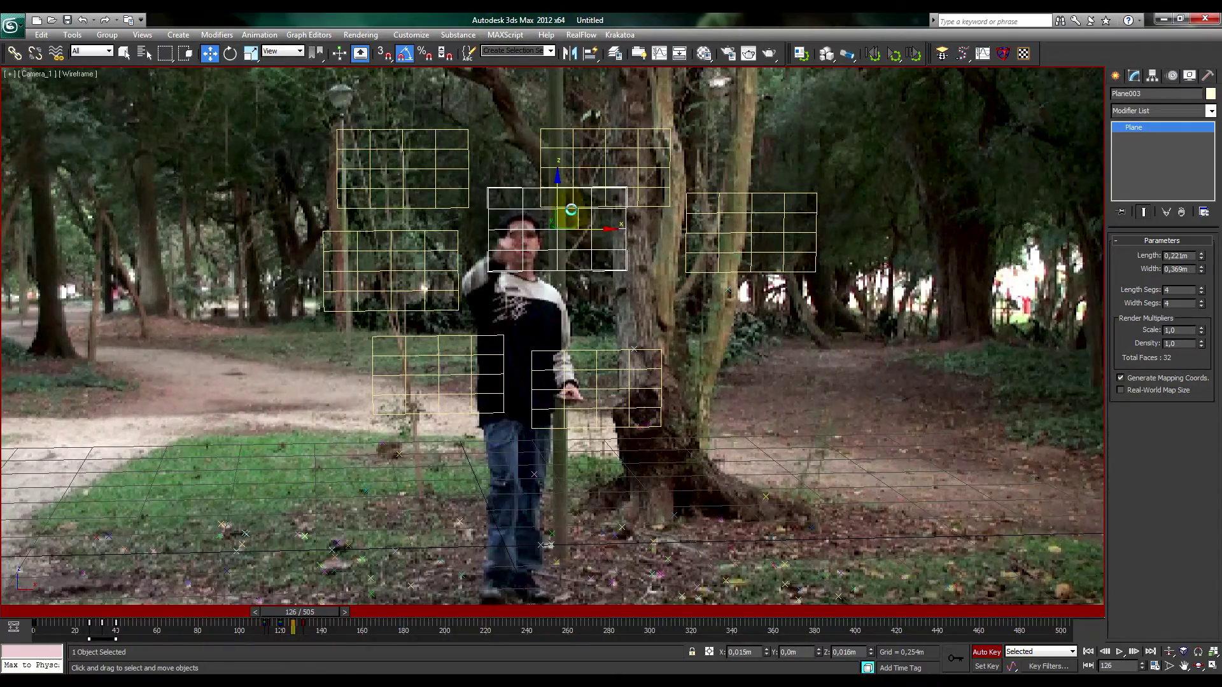
key("comma")
key("comma")
key("comma")
key("comma")
key("comma")
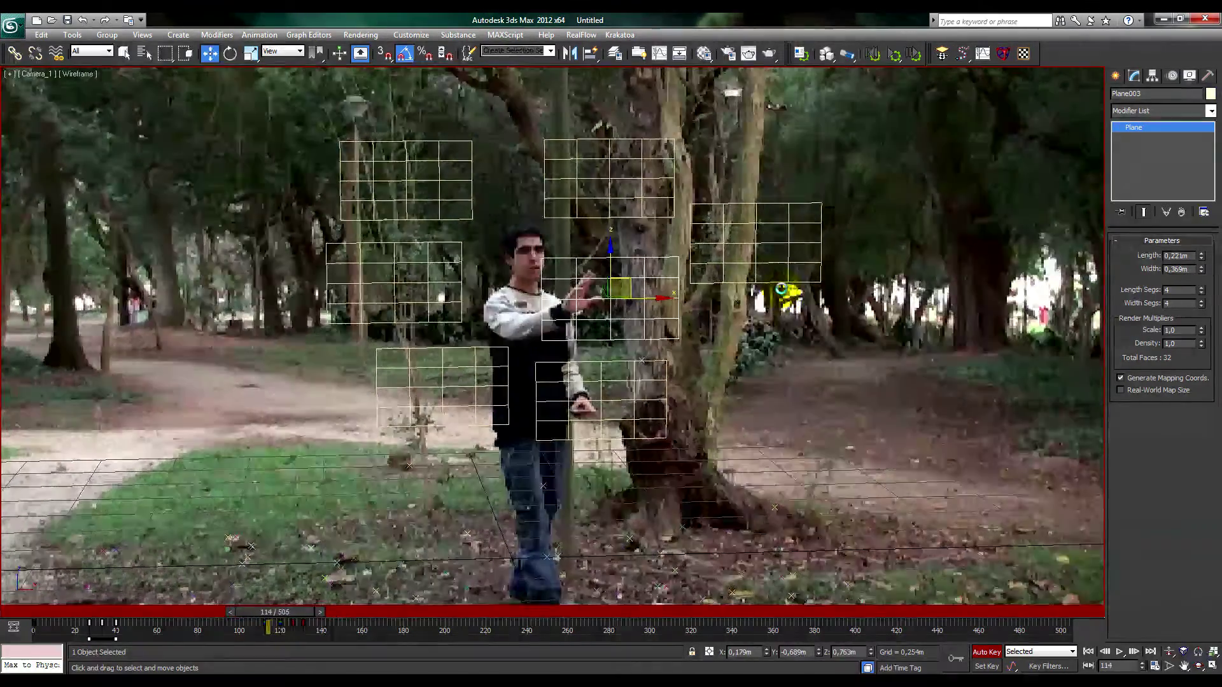
Step: Step forward frame by frame from frame 114 to check the corrected centre plane motion against the arm swing
key("period")
key("period")
key("period")
key("period")
key("period")
key("period")
key("period")
key("period")
key("period")
key("period")
key("period")
key("period")
key("period")
key("period")
key("period")
key("period")
key("period")
key("period")
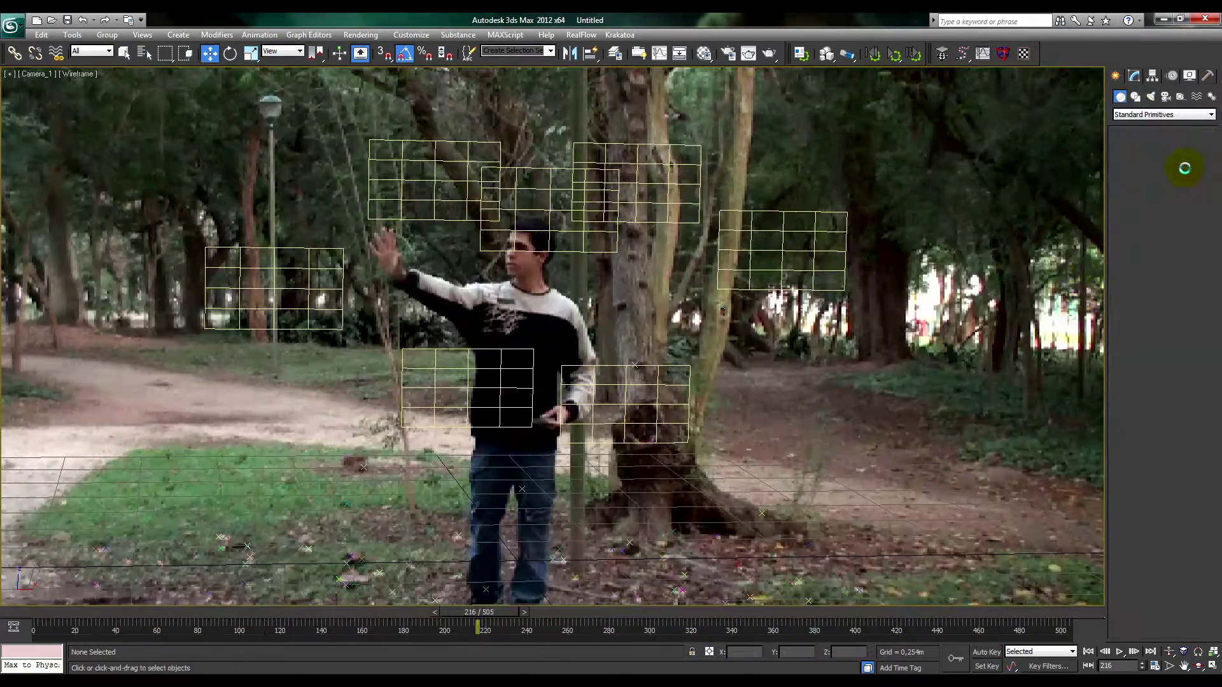
Step: Create a geosphere of about 0,073 m radius on the ground at frame 216 and align it to the leftmost floating plane
left_click(1187, 170)
mouse_move(808, 537)
left_mouse_down()
mouse_move(829, 549)
mouse_move(816, 542)
left_mouse_up()
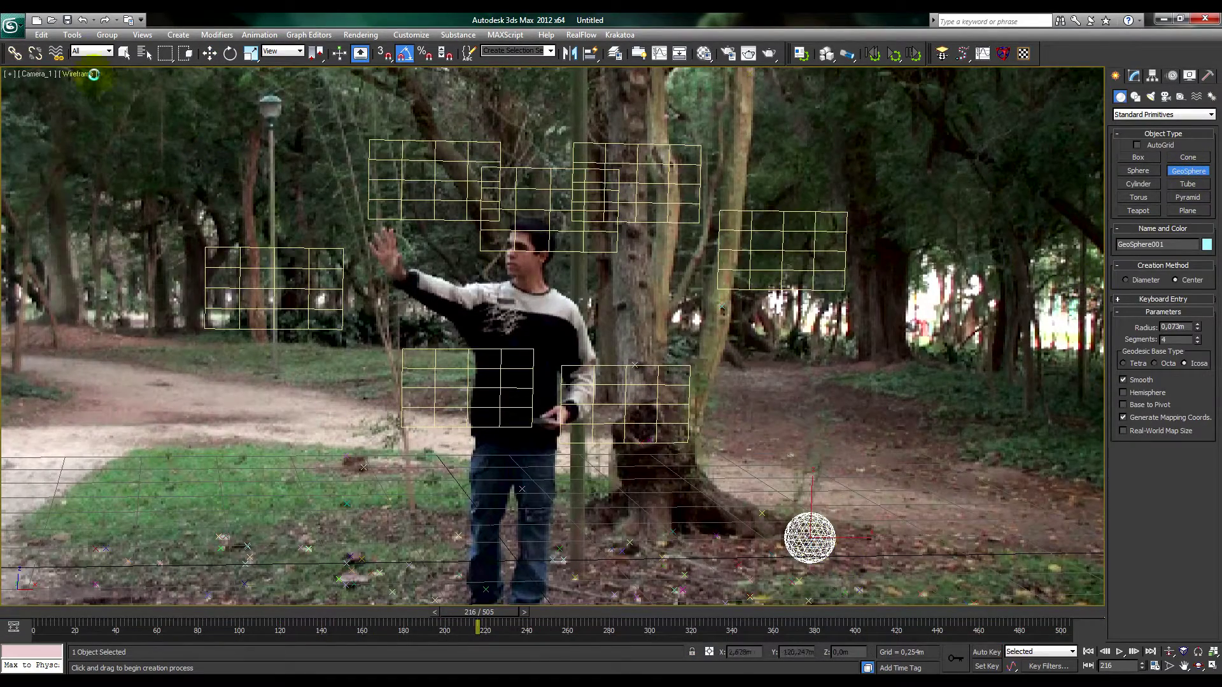
left_click(211, 54)
left_click(591, 54)
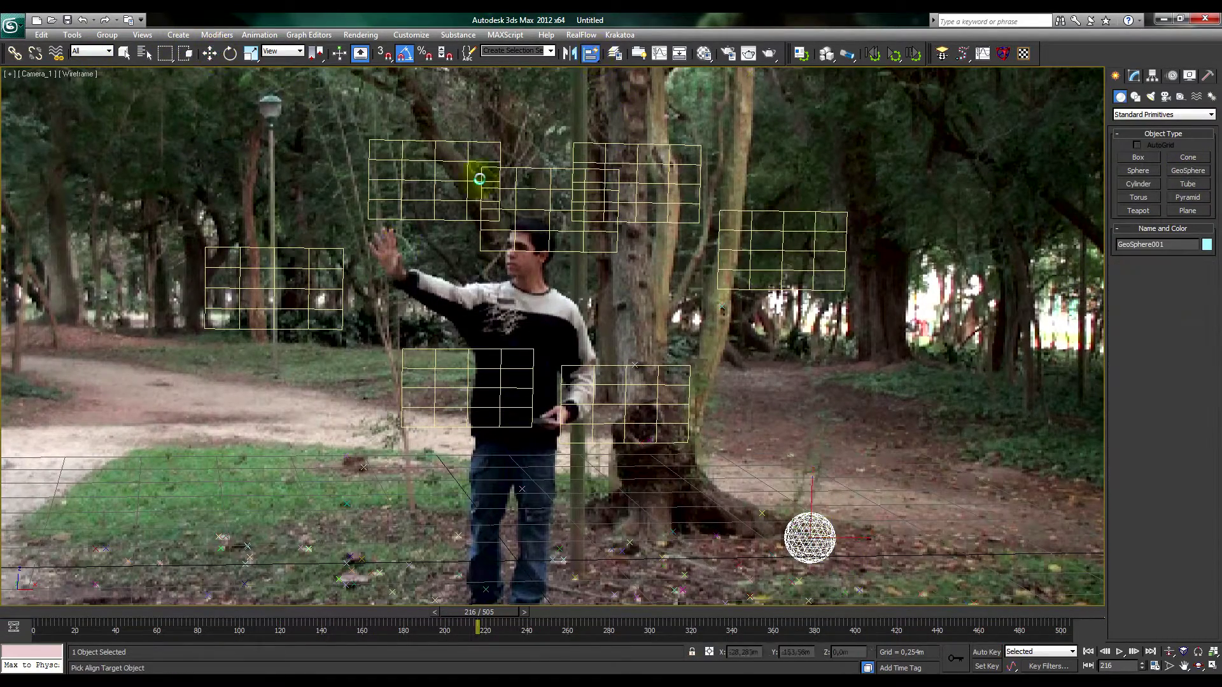
left_click(307, 268)
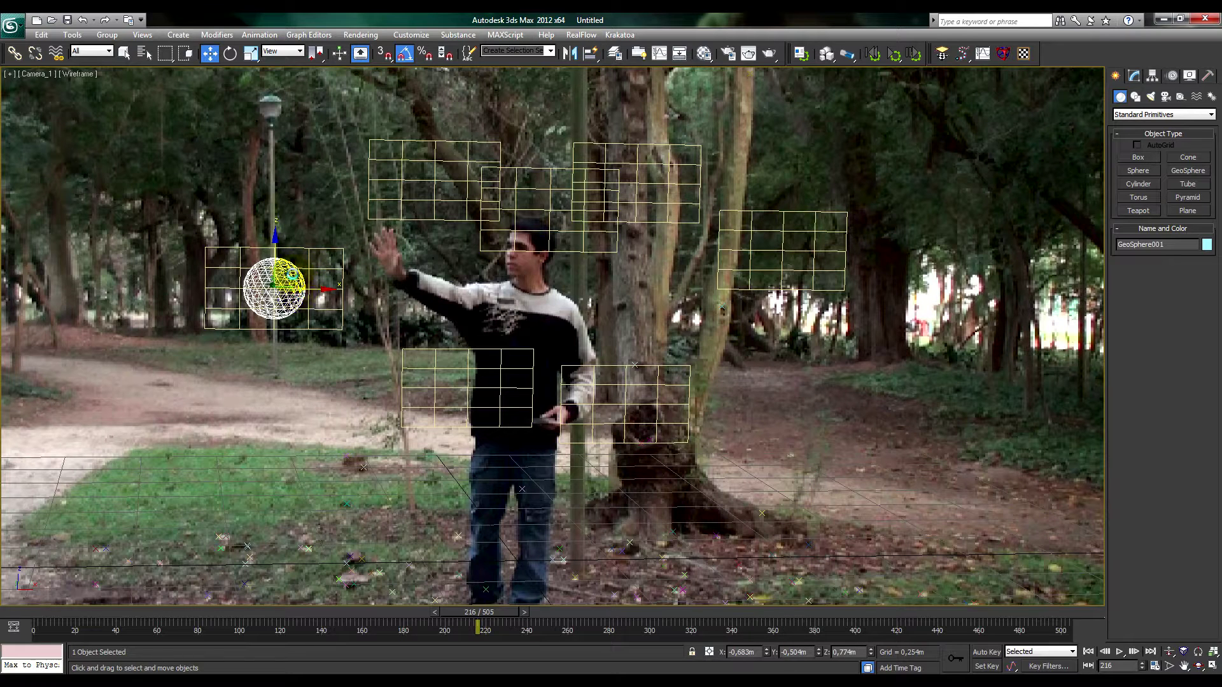
Step: Move the geosphere onto the man's raised hand and reduce it to a radius of about 0,053 m with 2 segments
left_click_drag(293, 270, 387, 235)
left_click(1134, 76)
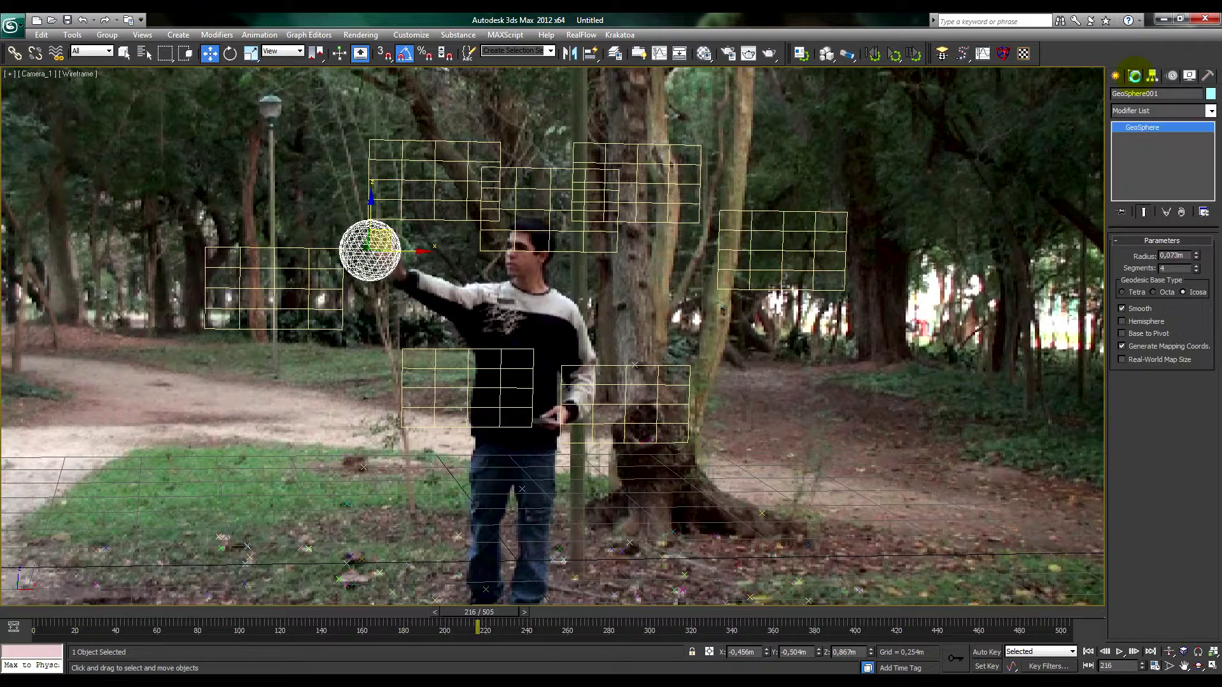
left_click_drag(1198, 255, 1191, 275)
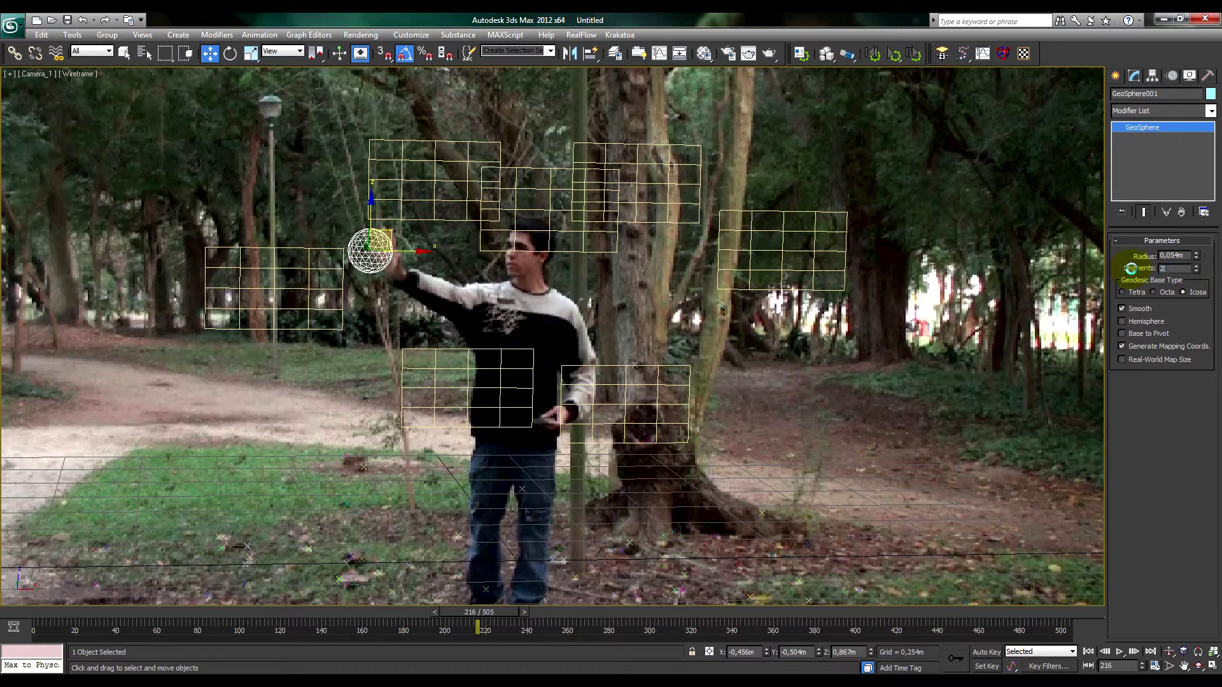
type("2")
key("Return")
Step: Turn on automatic keying and keyframe the geosphere at frame 216 by the hand, at about X -0,465 m and Z 0,876 m
key("n")
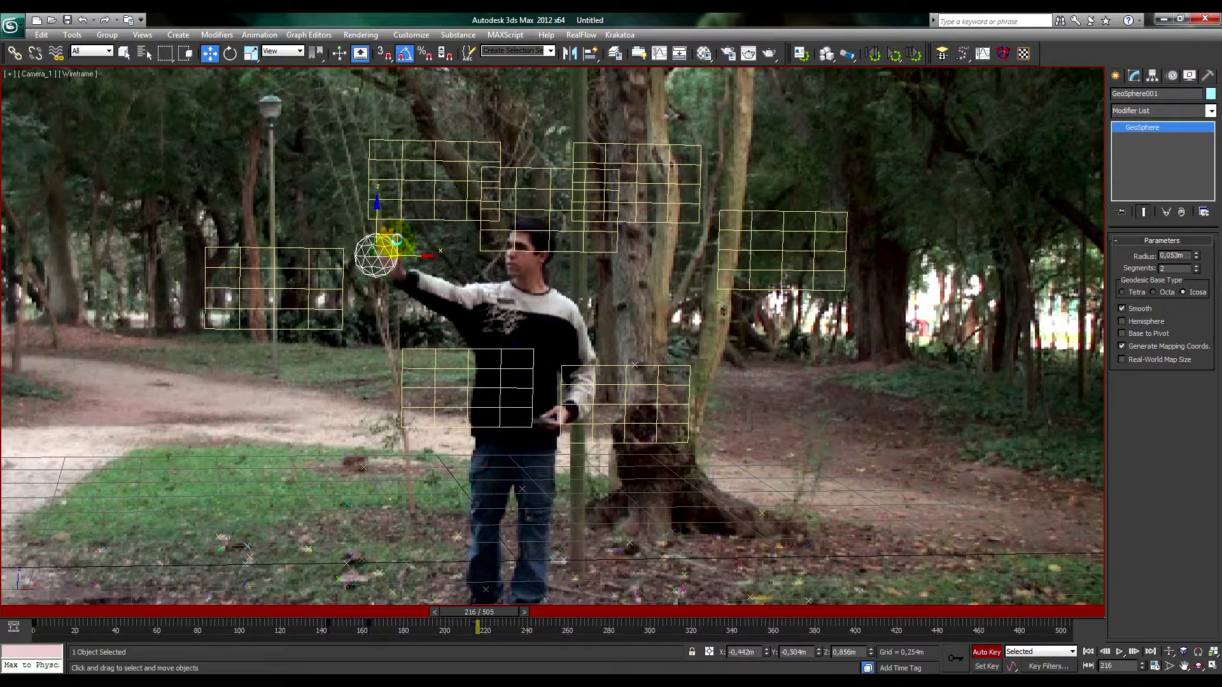
left_click_drag(391, 235, 387, 229)
key("period")
key("period")
key("period")
key("period")
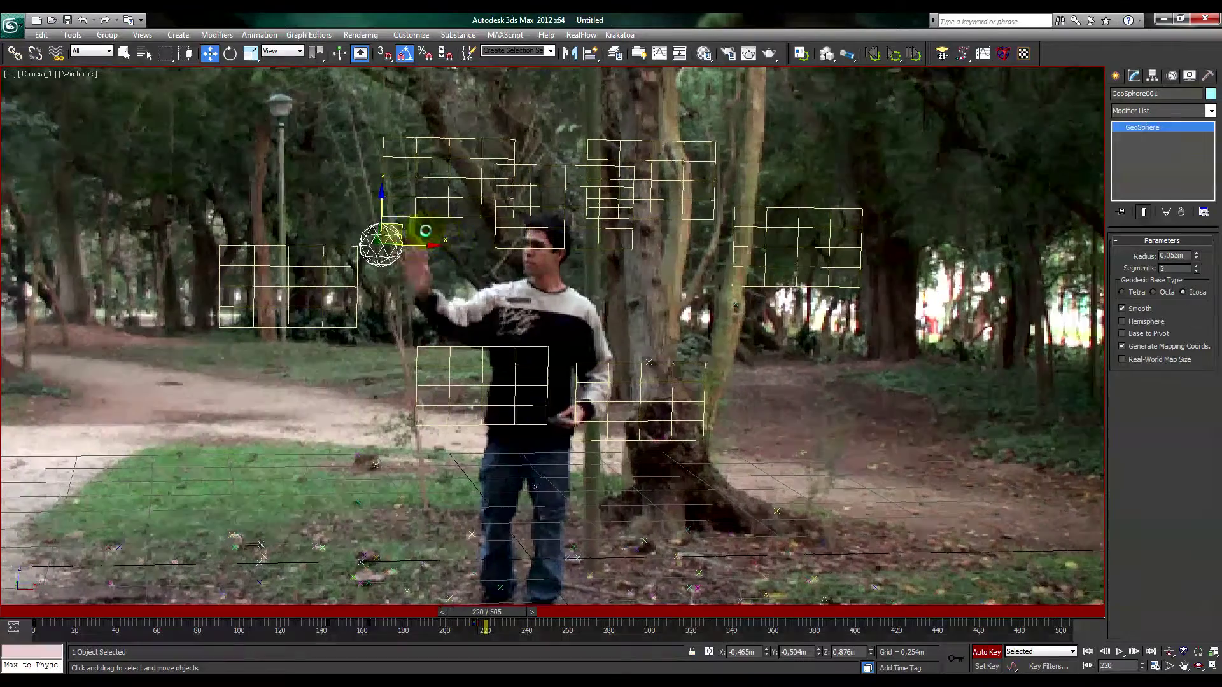
Step: Step back from frame 220 to 206 to check the geosphere's position against the hand
key("comma")
key("comma")
key("comma")
key("comma")
key("comma")
key("comma")
key("comma")
key("comma")
key("comma")
key("comma")
key("comma")
key("comma")
key("comma")
key("comma")
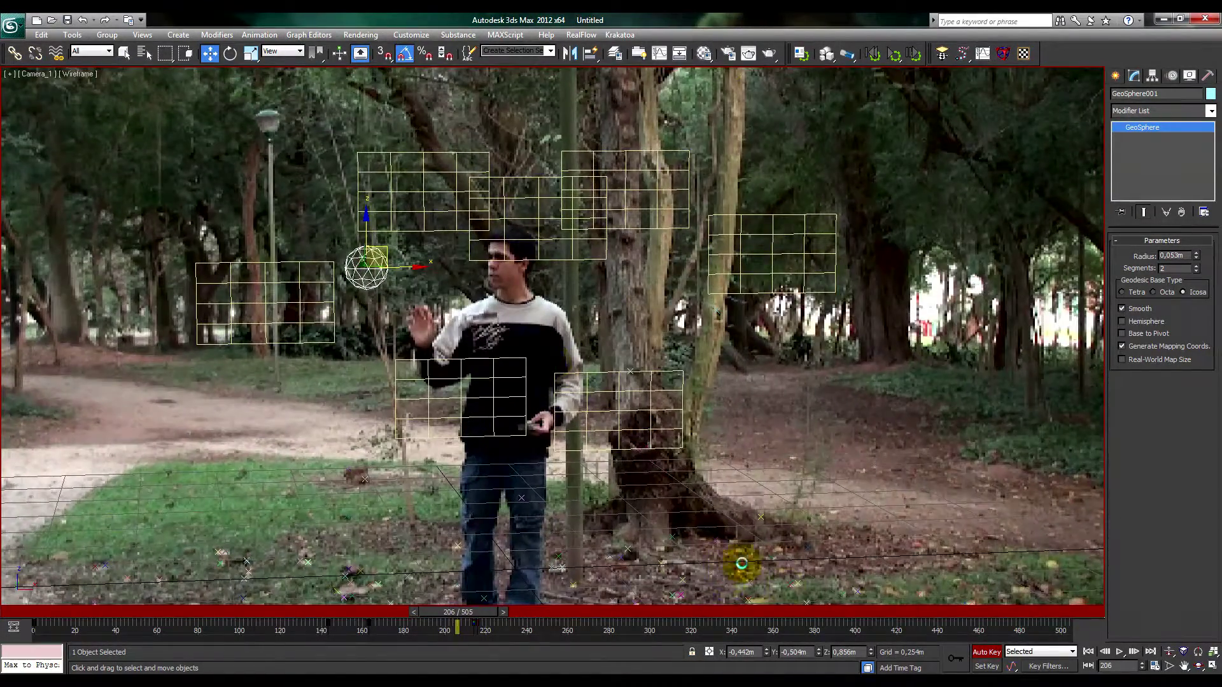
Step: Turn off automatic keying and step through frames 206 to 223 to compare the geosphere's movement with the hand
left_click(860, 474)
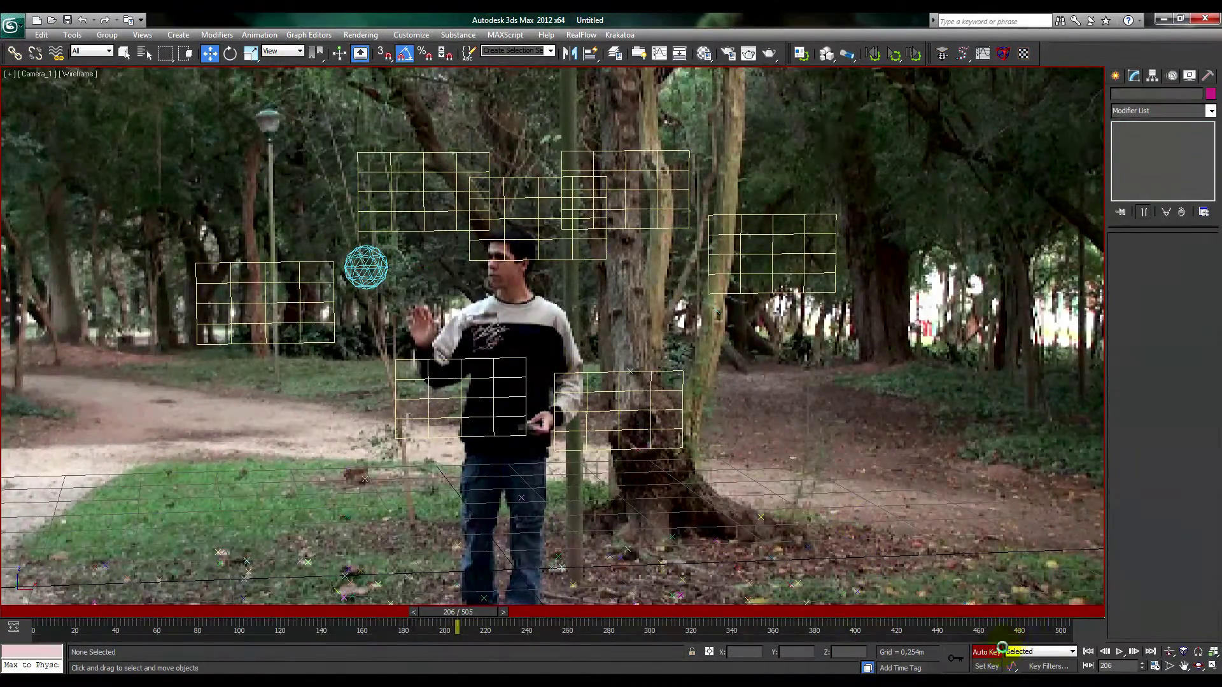
key("n")
key("period")
key("period")
key("period")
key("period")
key("period")
key("period")
key("period")
key("period")
key("period")
key("period")
key("period")
key("period")
key("period")
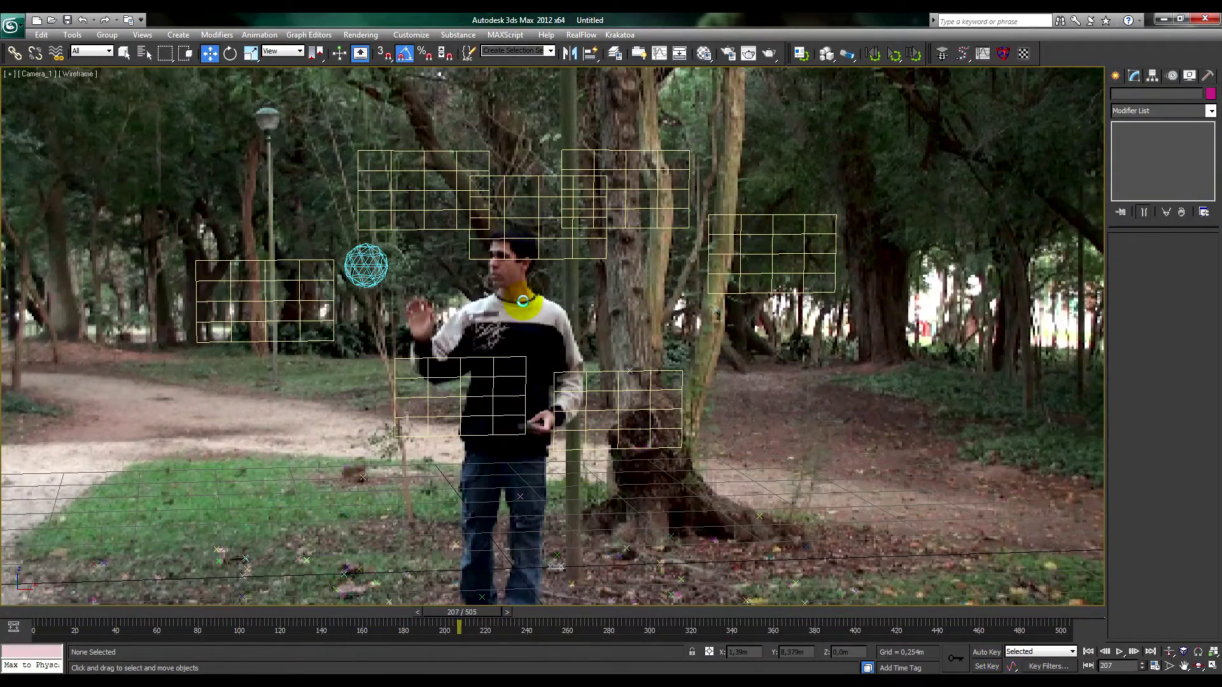
key("period")
key("period")
key("period")
key("period")
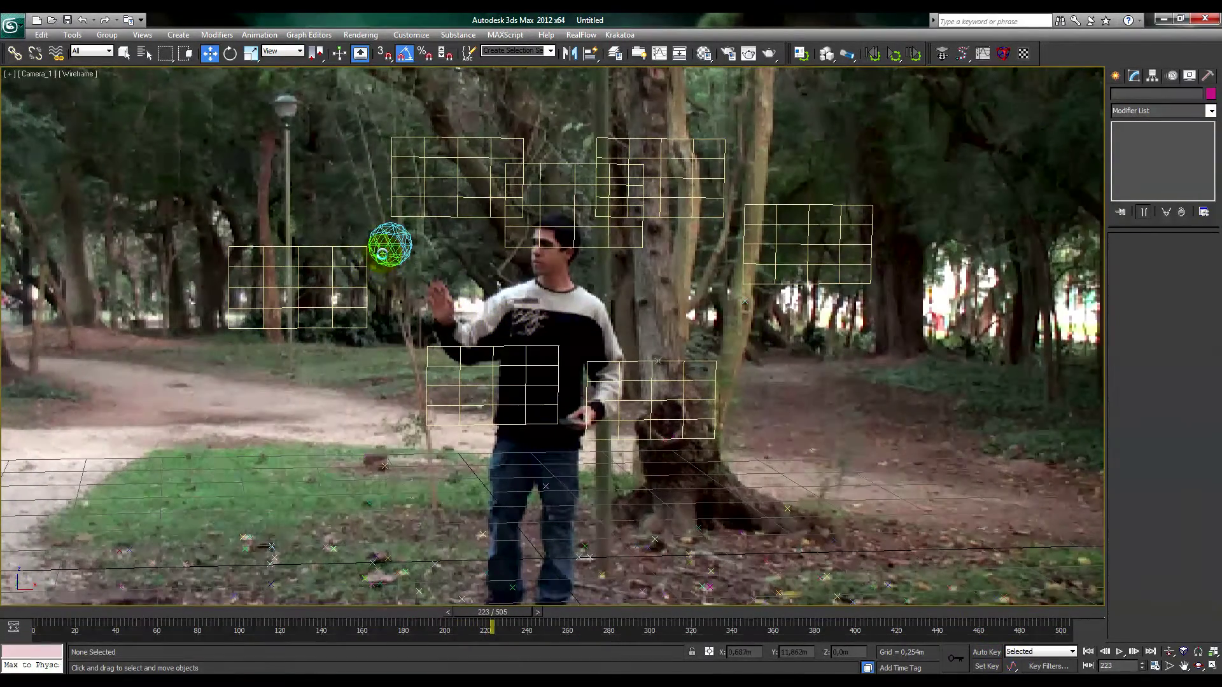
left_click(384, 250)
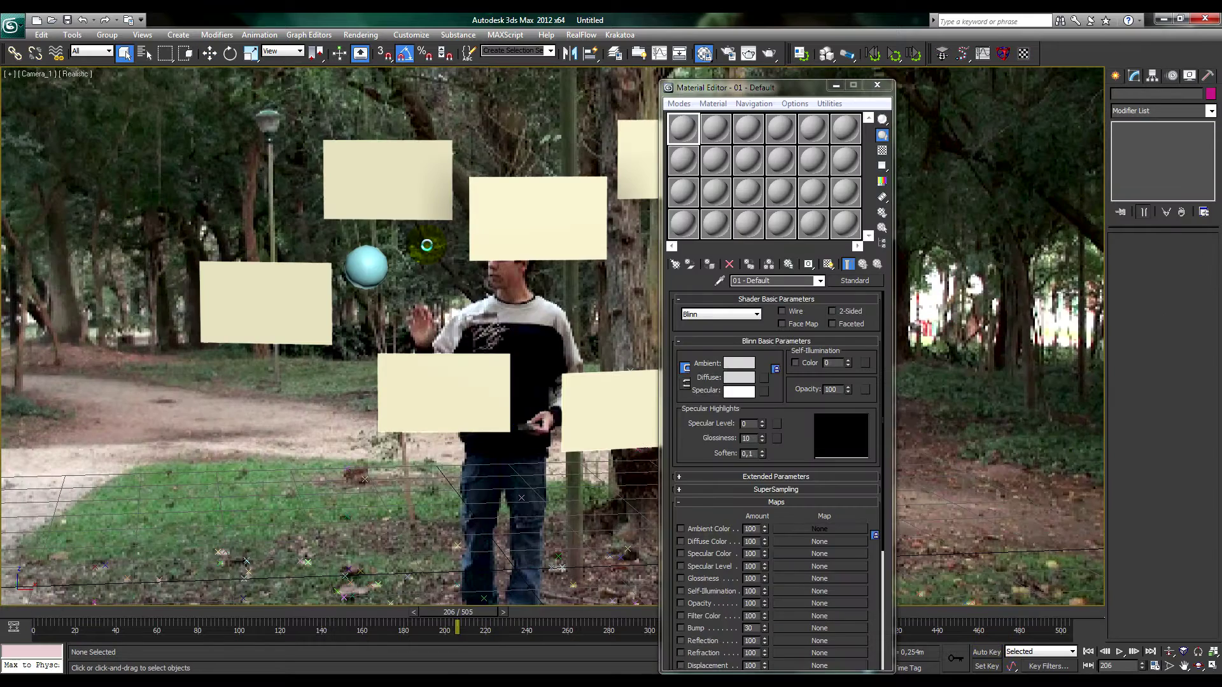
Step: Assign a Mix map to the diffuse colour of material 01 - Default and a Checker map to its mix amount
left_click_drag(747, 87, 930, 88)
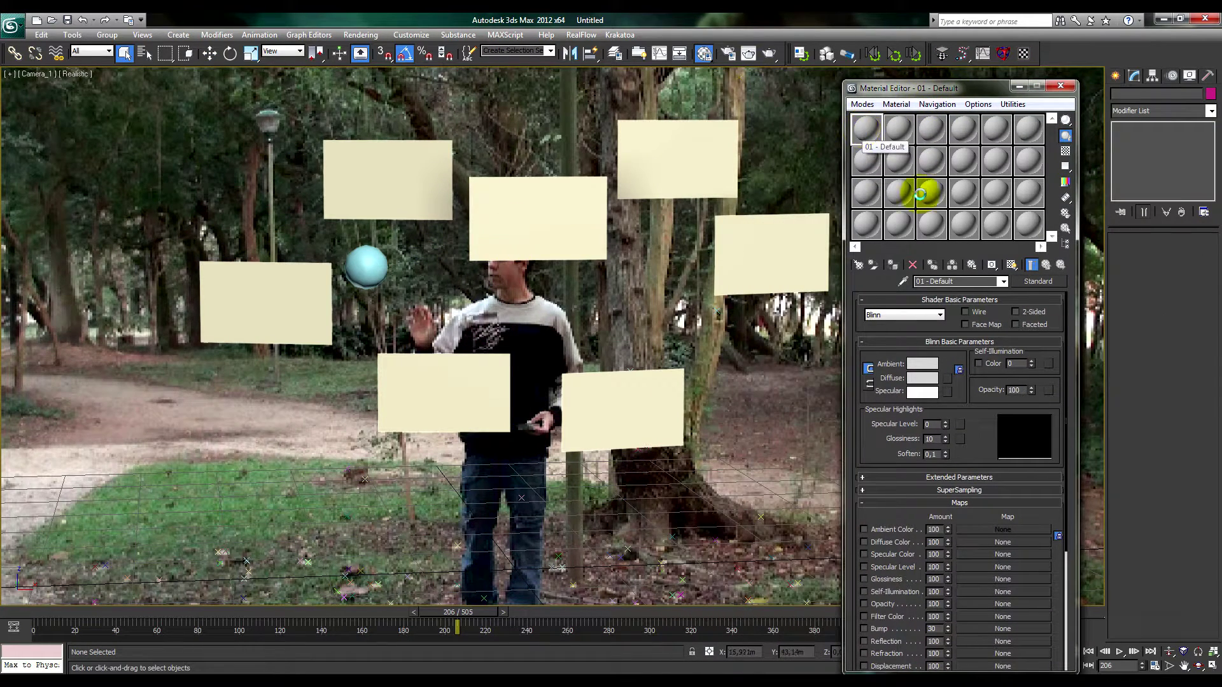
left_click(947, 378)
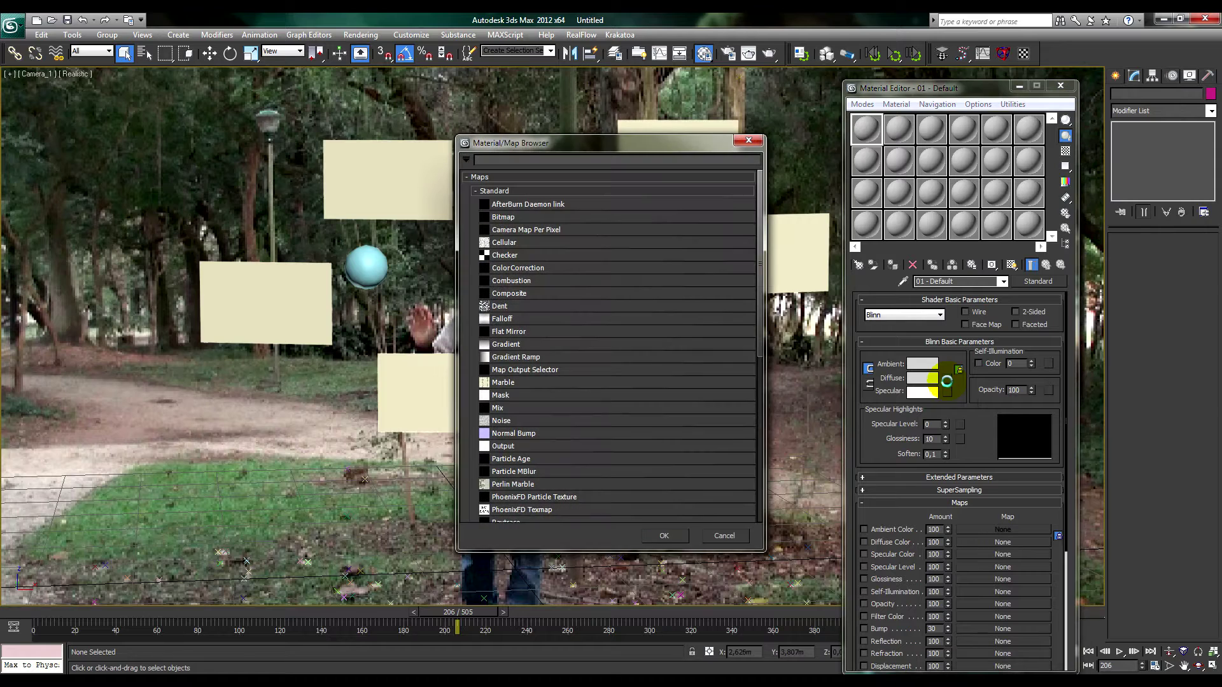
double_click(503, 407)
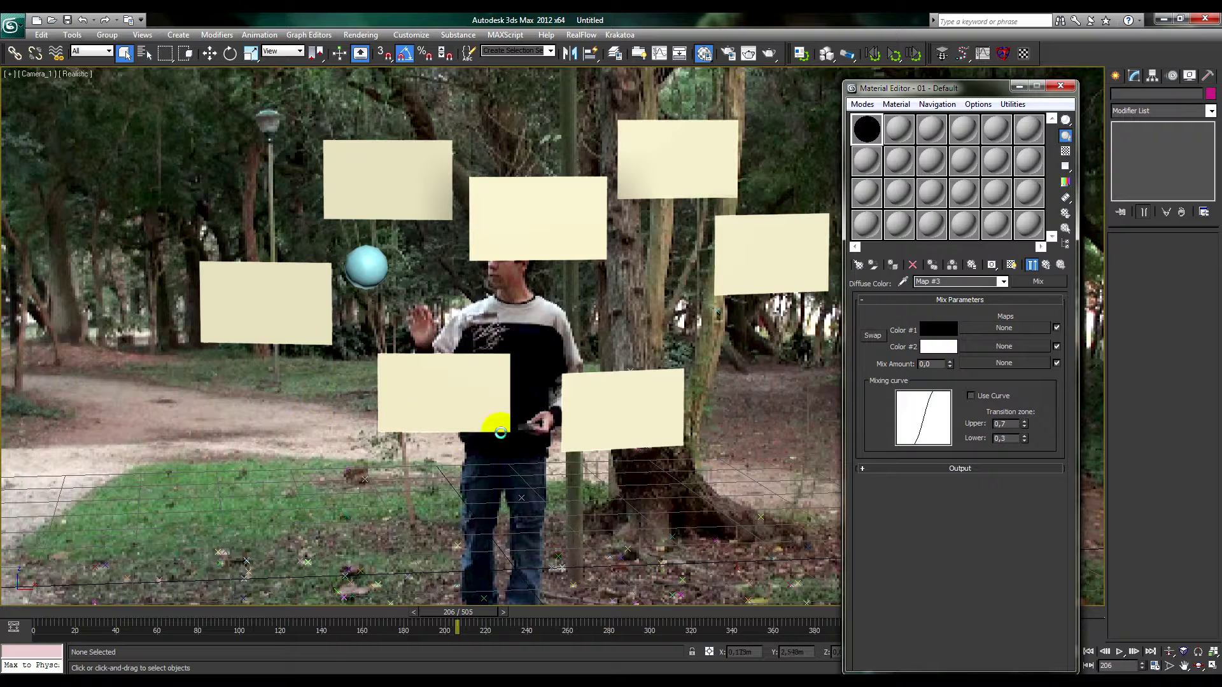
left_click(1001, 361)
double_click(524, 255)
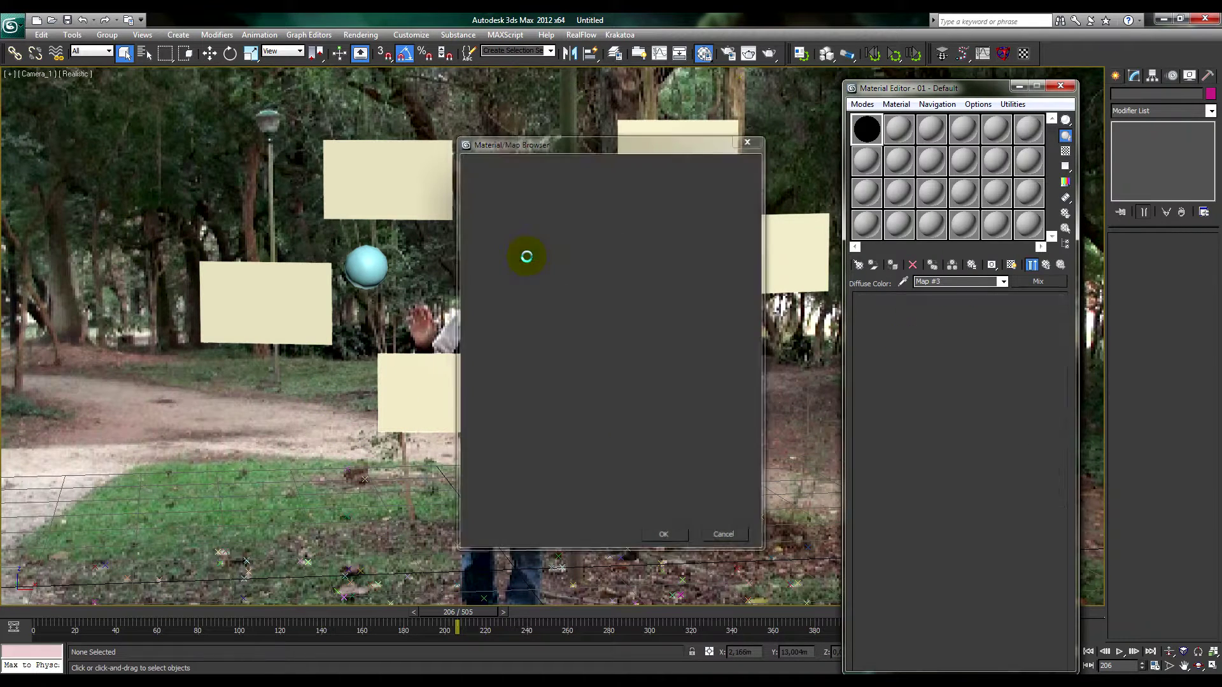
Step: Apply the 01 - Default material with the checker pattern to the floating planes
left_click_drag(866, 123, 552, 205)
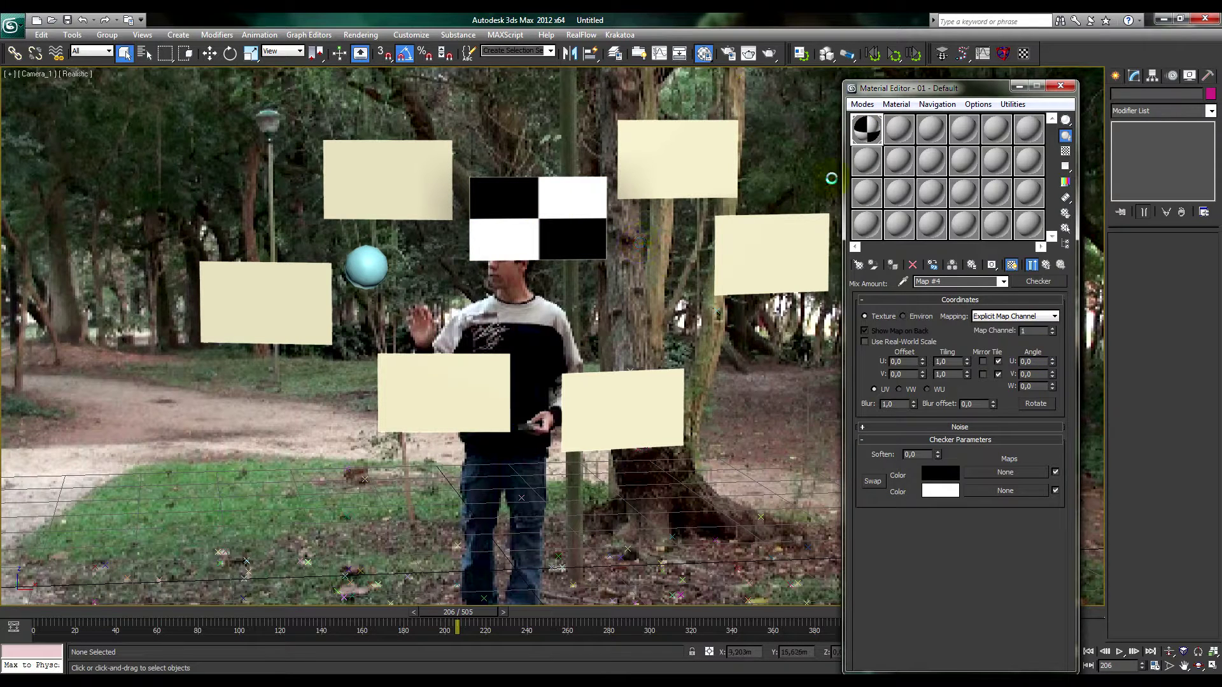
left_click_drag(867, 127, 678, 159)
left_click_drag(866, 137, 650, 413)
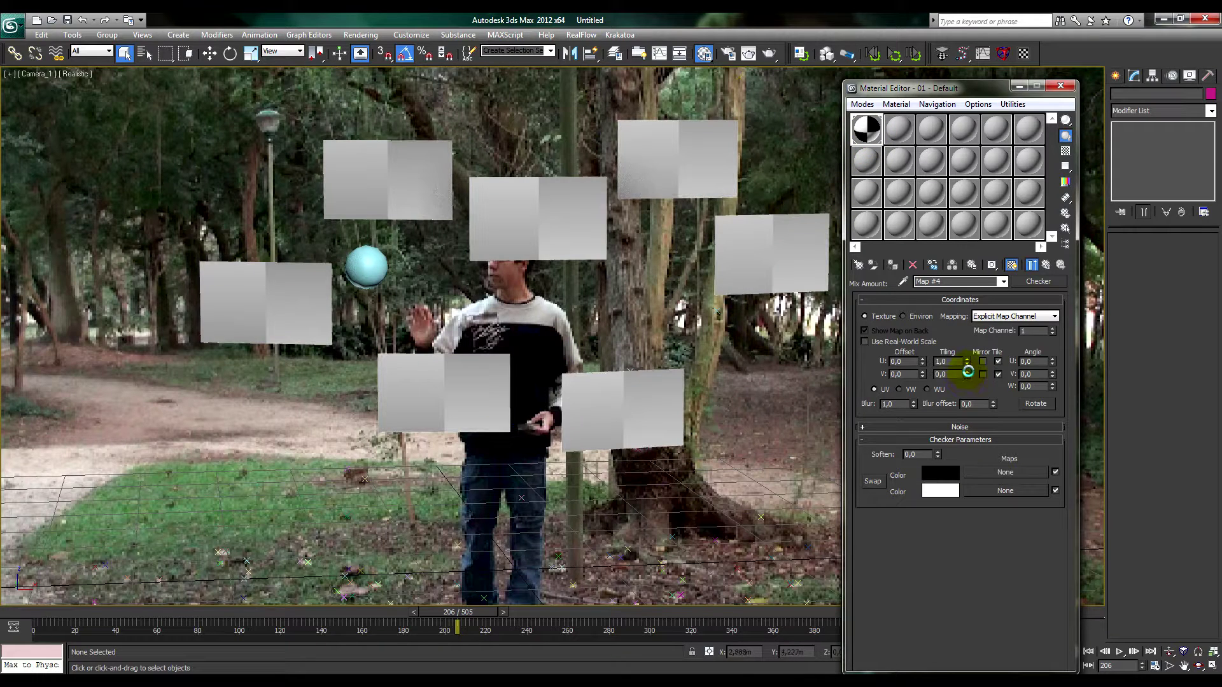
Step: Turn the Checker map into thin horizontal stripes with U tiling 0,1, V tiling 30 and a U offset of about 1,4
left_click_drag(952, 374, 918, 374)
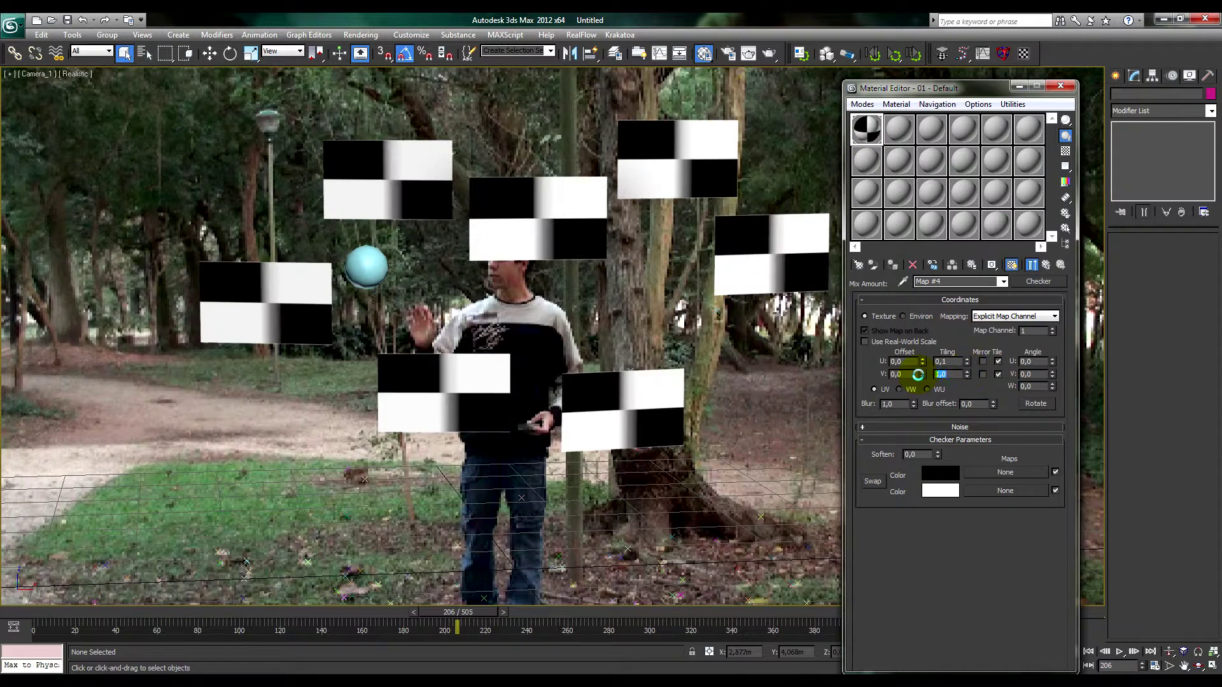
type("10")
key("Return")
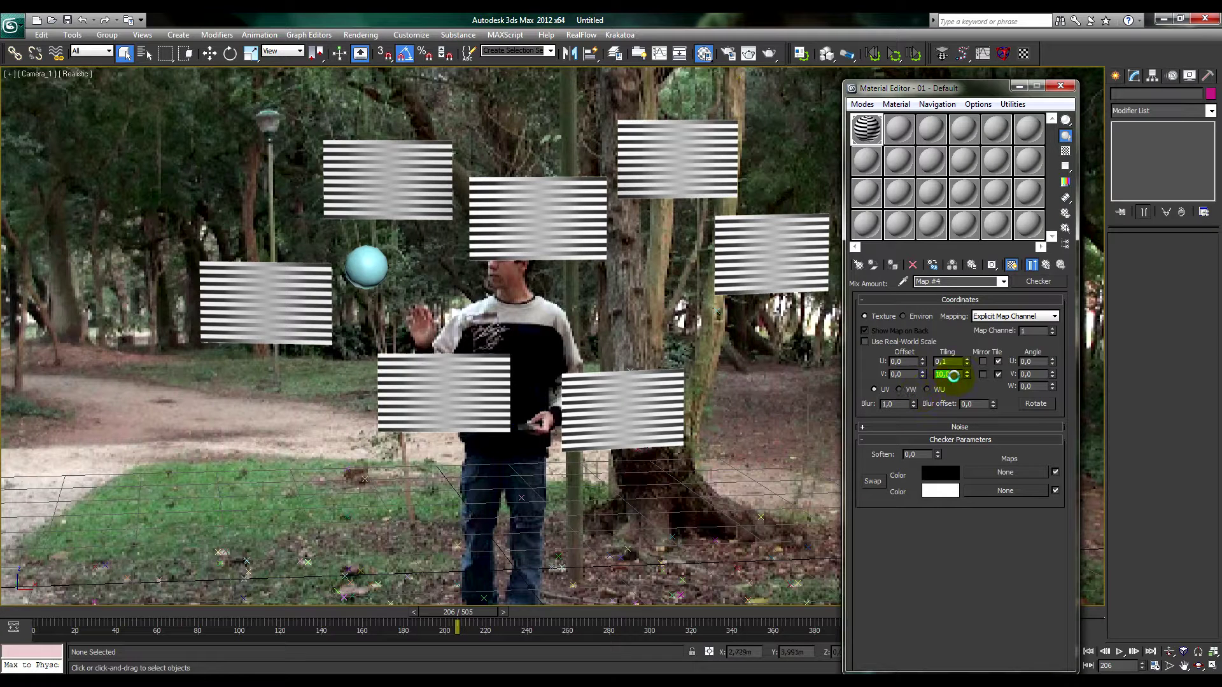
type("12")
key("Return")
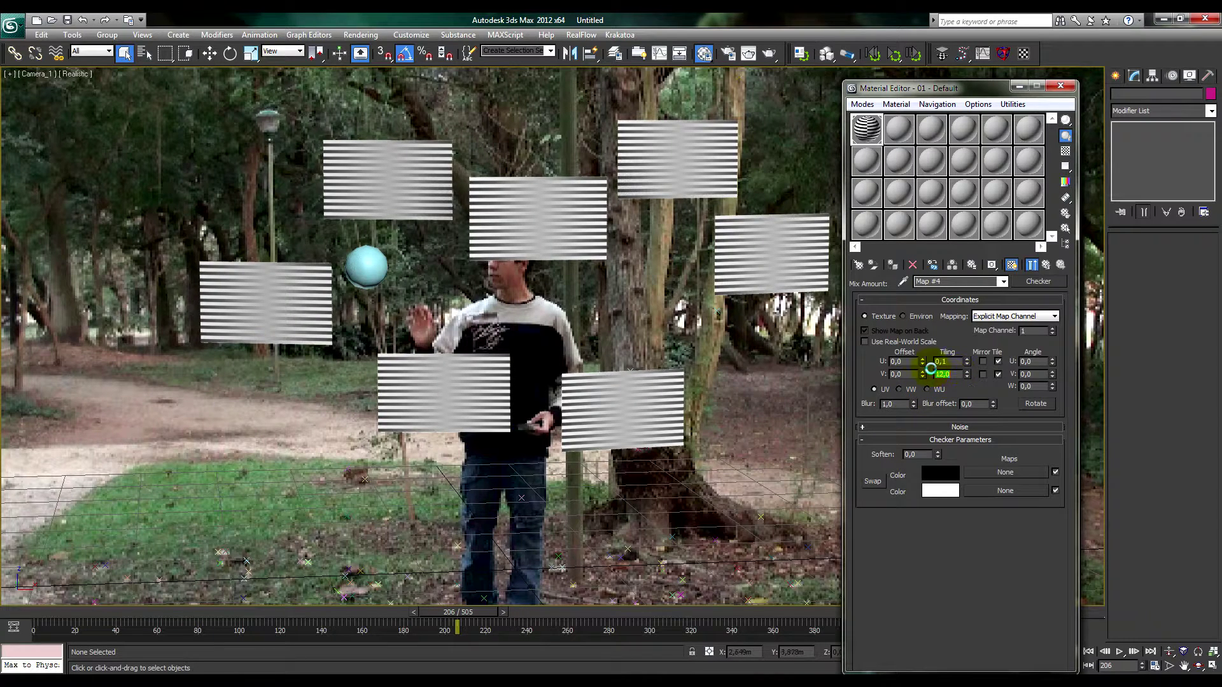
left_click_drag(921, 361, 925, 273)
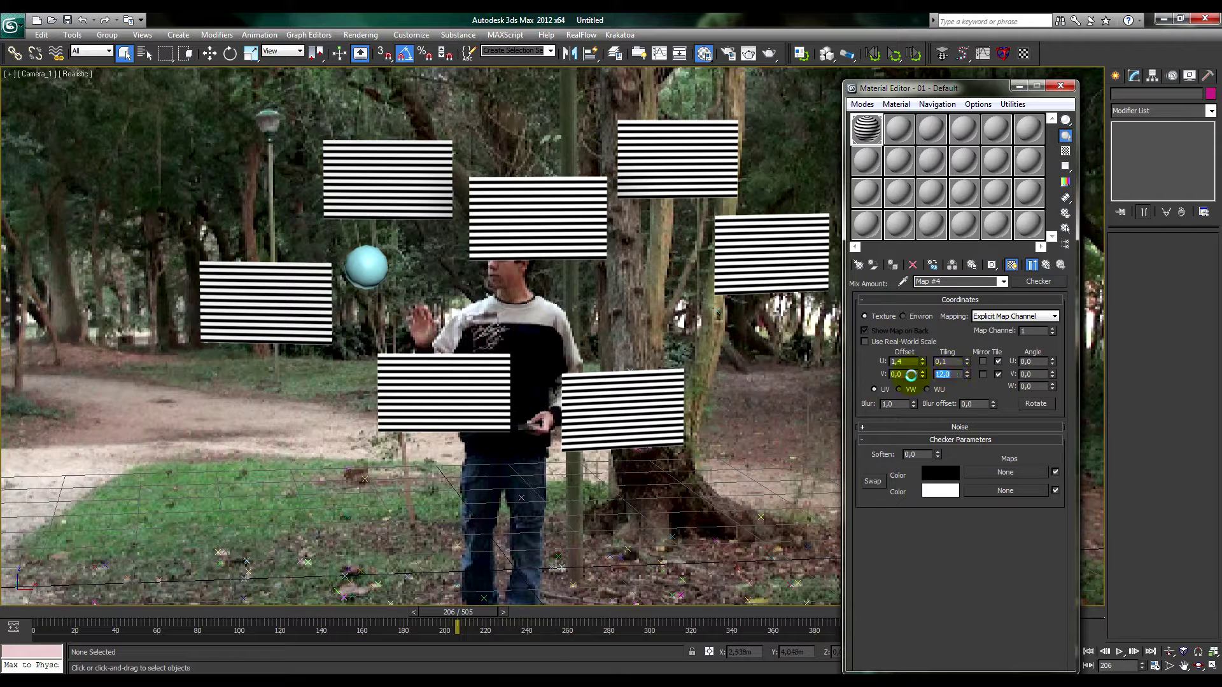
type("30")
key("Return")
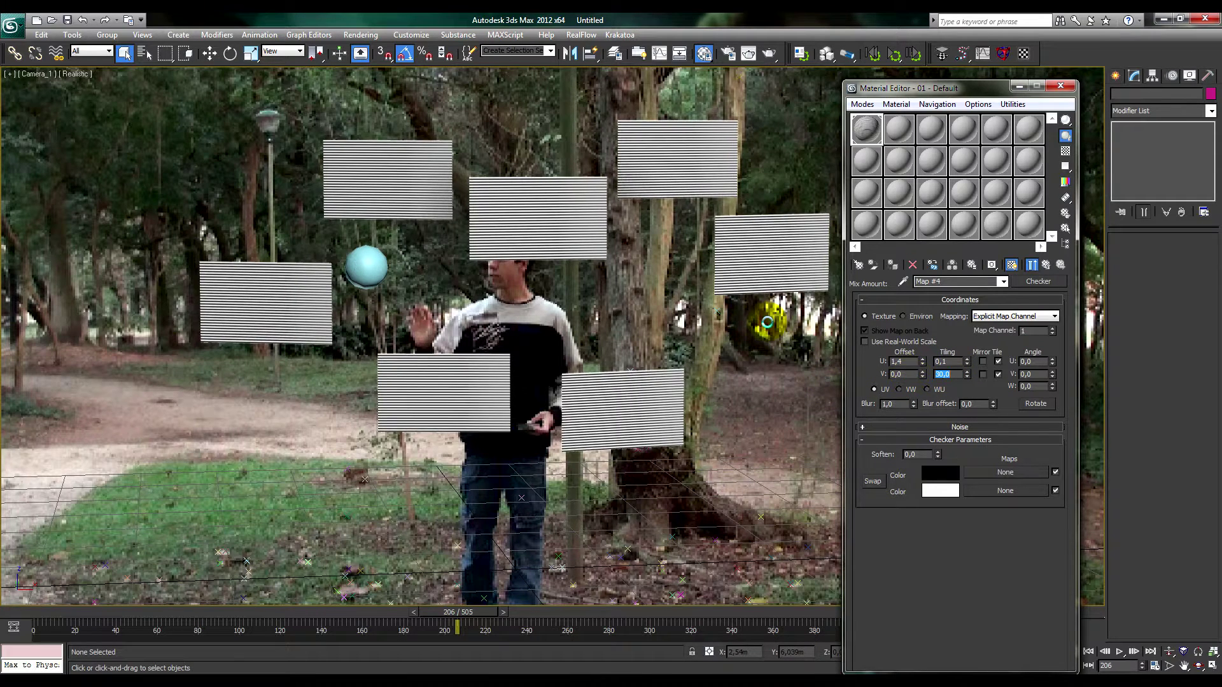
left_click(768, 322)
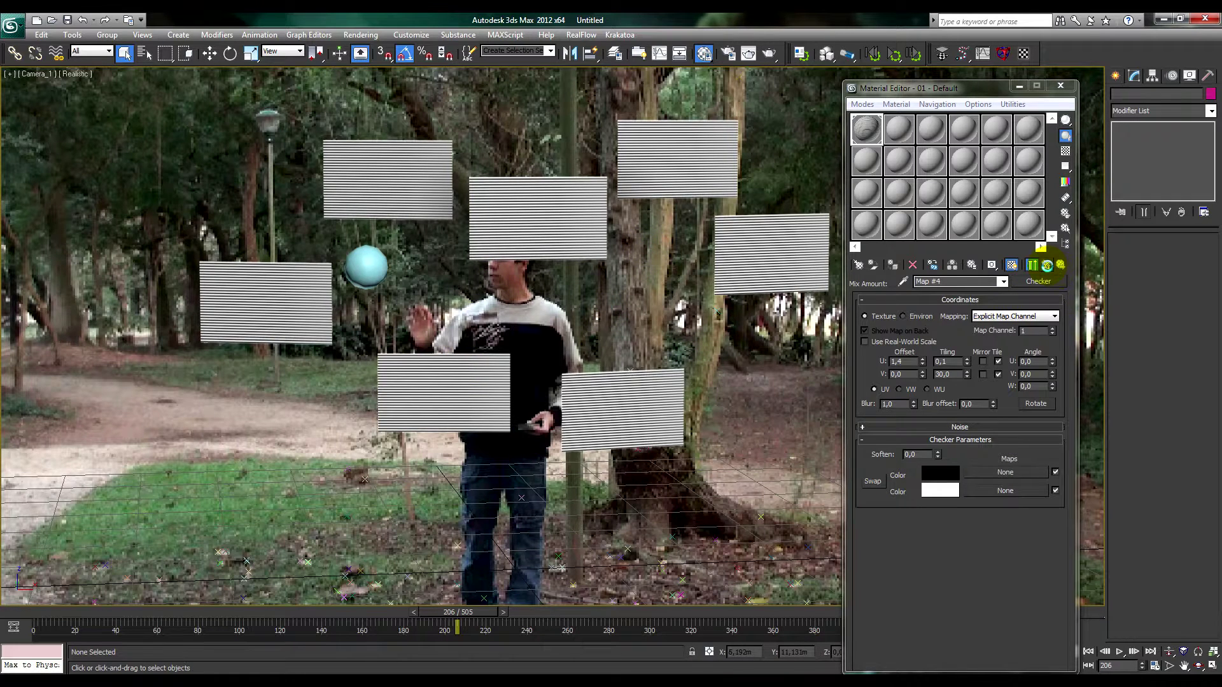
Step: Return to the parent Mix map and assign a second Mix map to its Color #2
left_click(1047, 265)
left_click(986, 346)
left_click(484, 254)
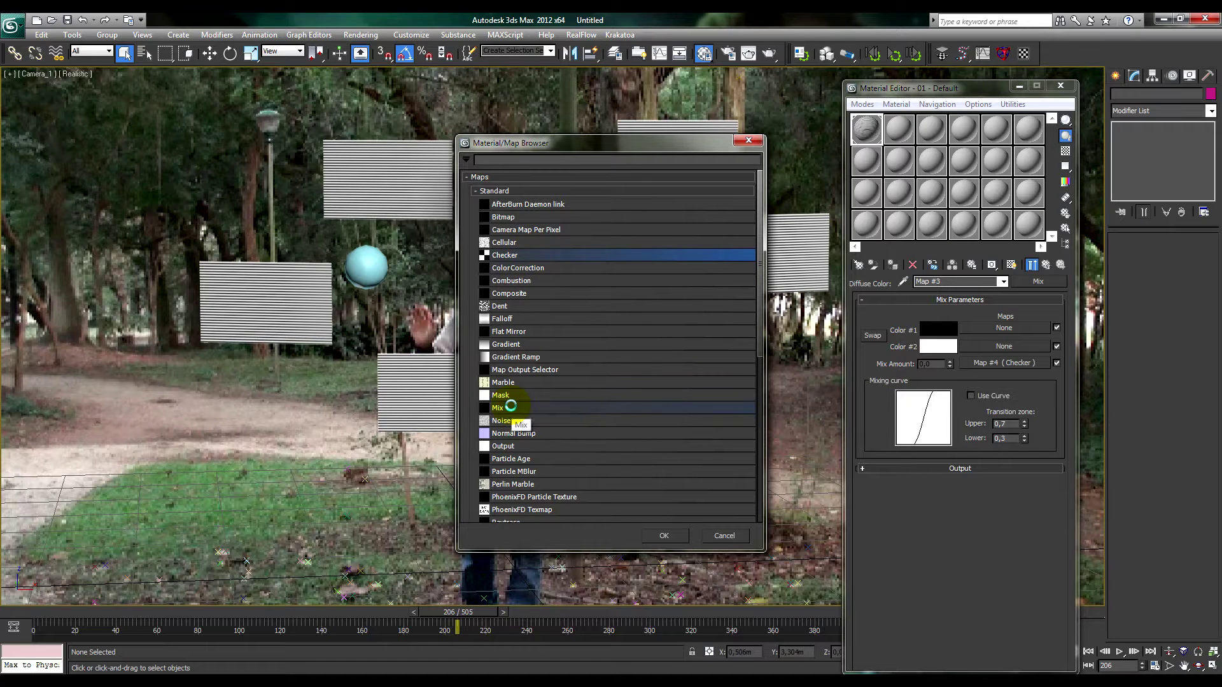
double_click(500, 407)
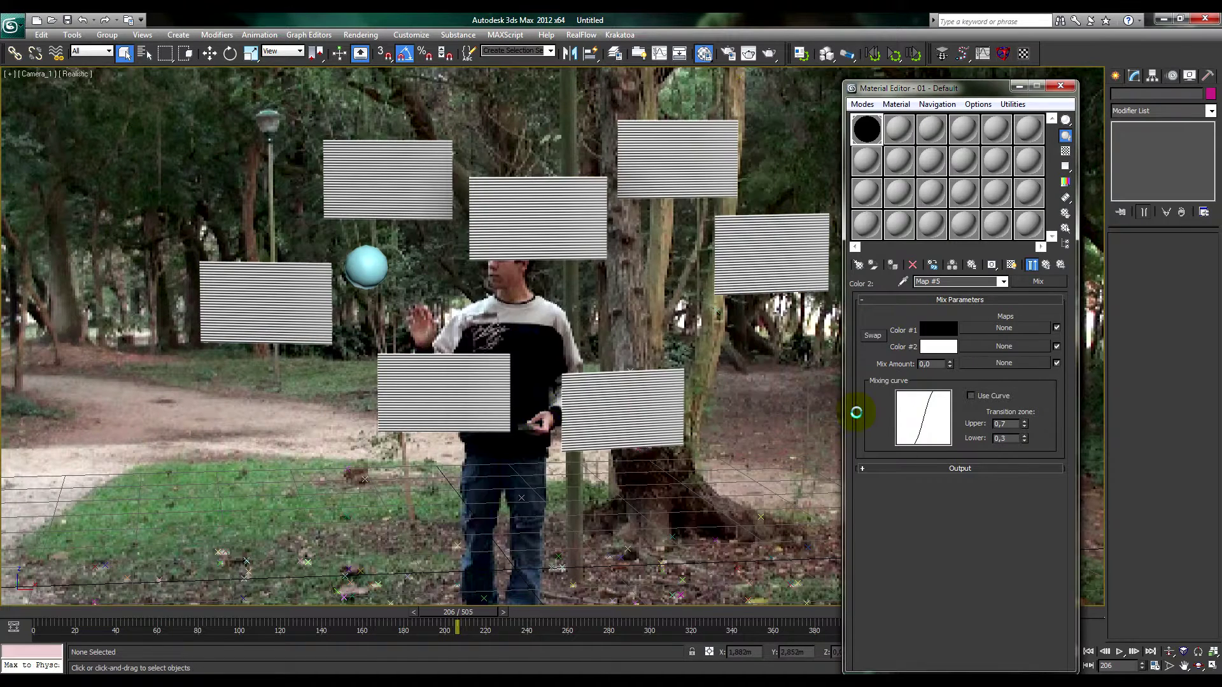
Step: Assign a Gradient Ramp map to the mix amount of the nested Mix map
left_click(974, 363)
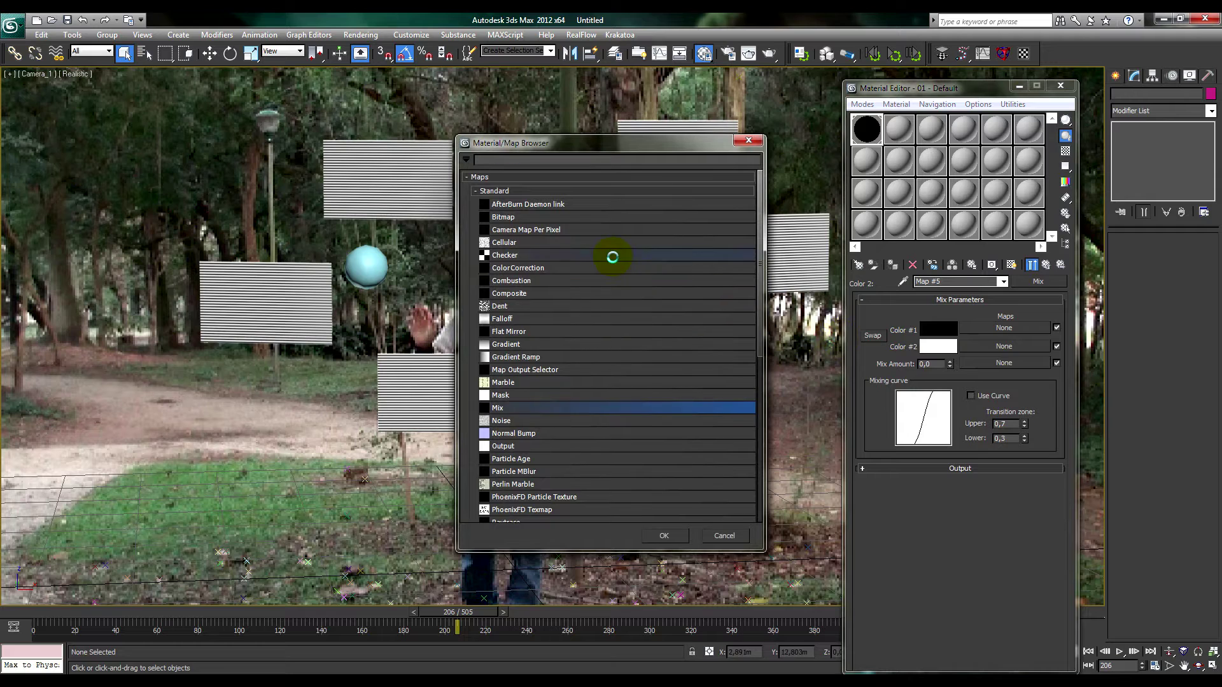
left_click(548, 256)
left_click(522, 358)
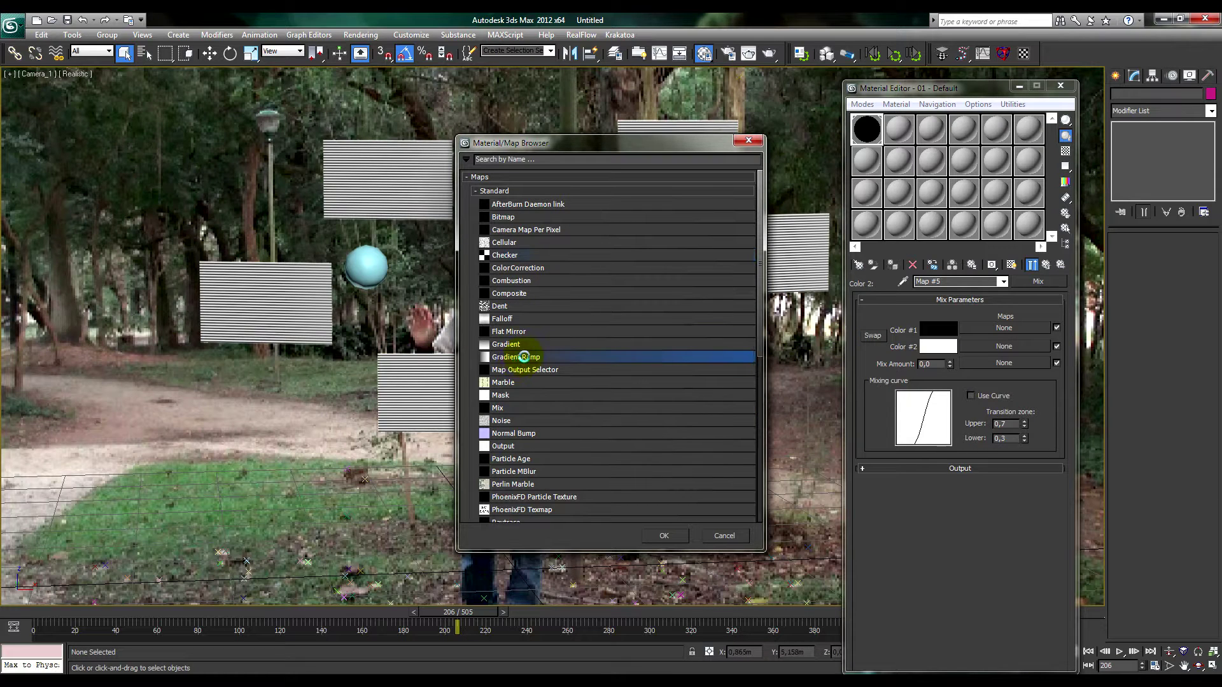
double_click(523, 357)
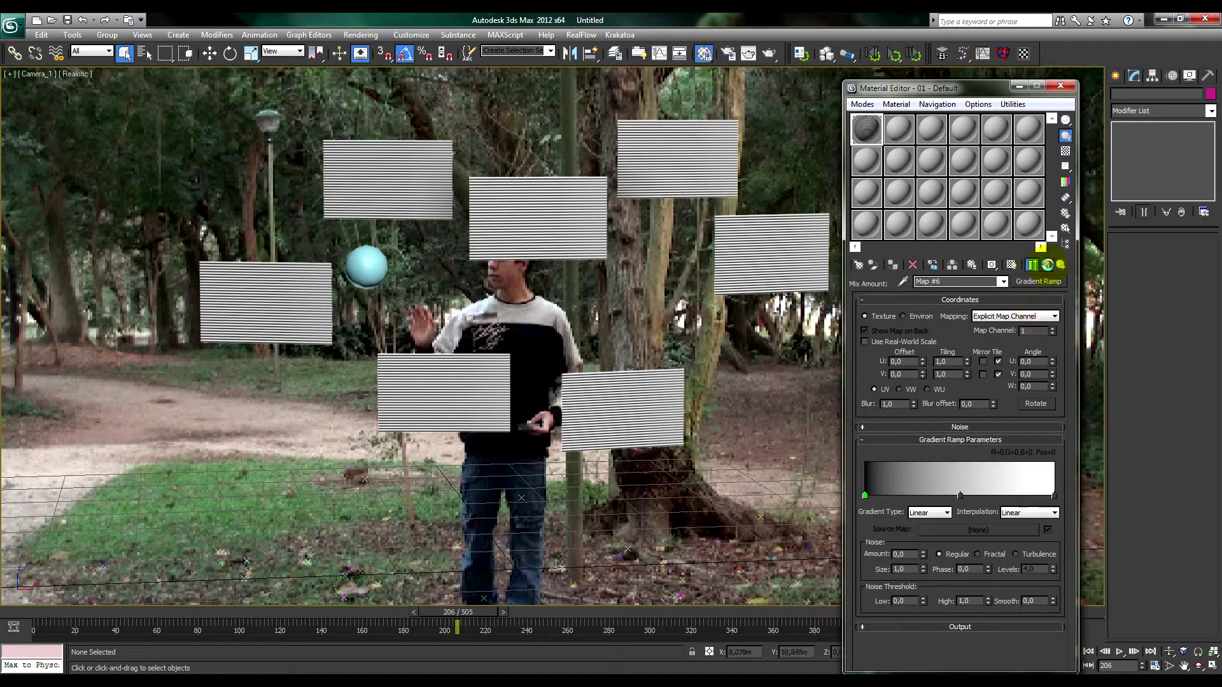
Step: Display the Gradient Ramp on the planes, with gradient type Box and the middle grey flag at about position 89
left_click(1012, 265)
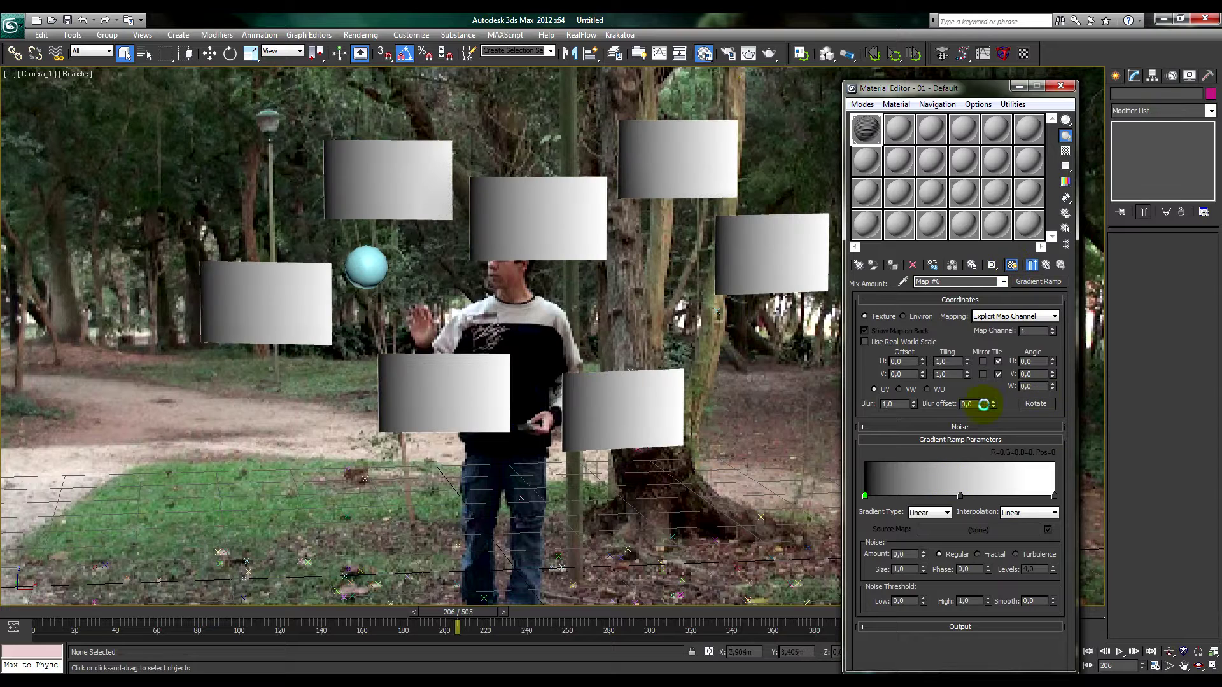
left_click(929, 531)
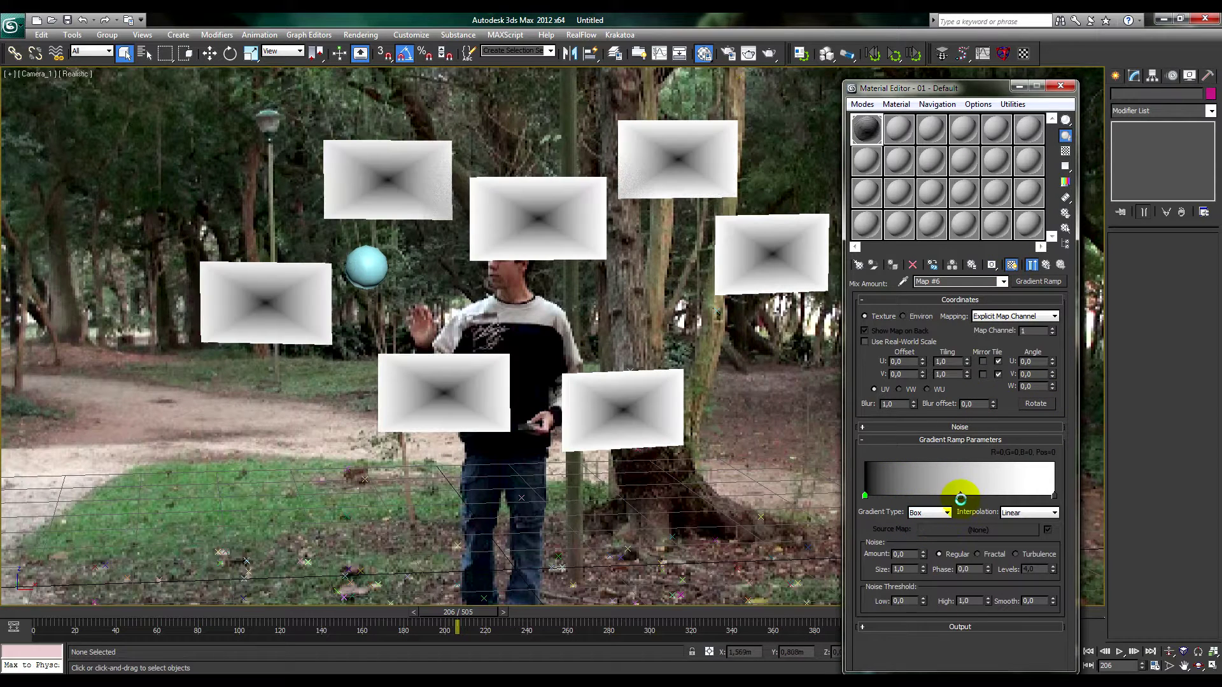
left_click_drag(960, 495, 1033, 495)
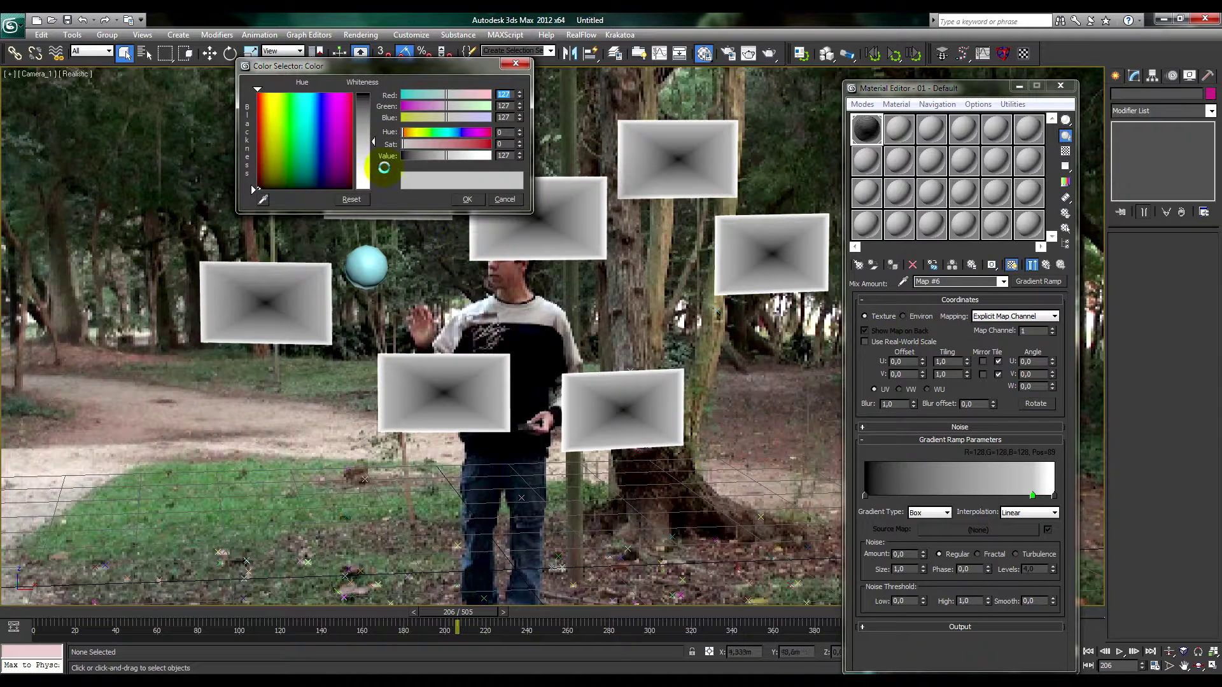
Step: Colour the Gradient Ramp's middle flag black and add a white flag right beside it, making a sharp white frame around a black centre
left_click_drag(364, 130, 368, 94)
left_click(471, 200)
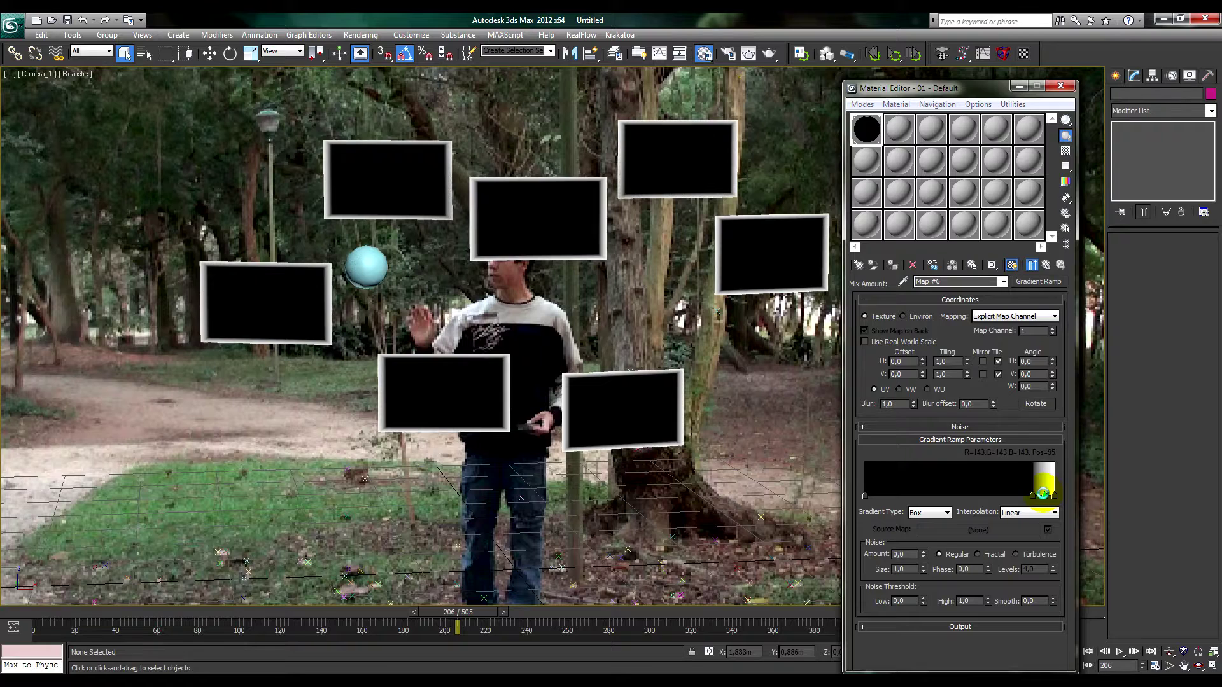
double_click(1044, 485)
left_click_drag(368, 151, 373, 185)
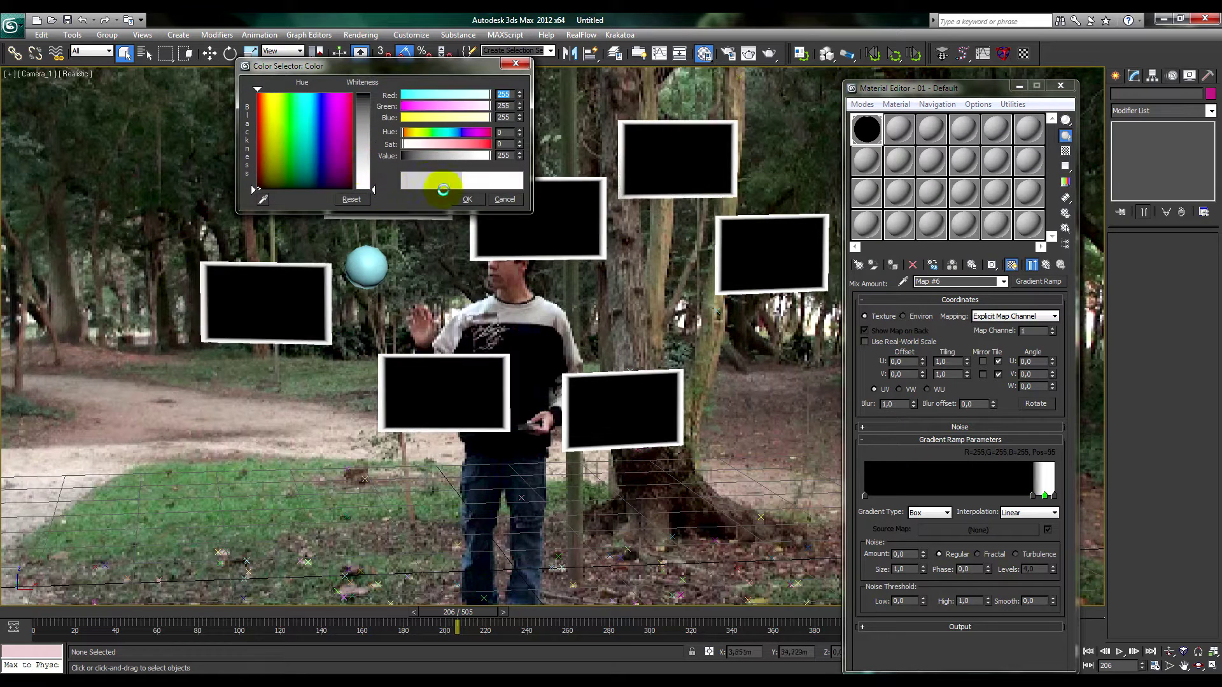
left_click(467, 200)
left_click_drag(1044, 496, 1035, 497)
Step: Return to the nested Mix map and assign a Bitmap map to its Color #1
left_click(1046, 264)
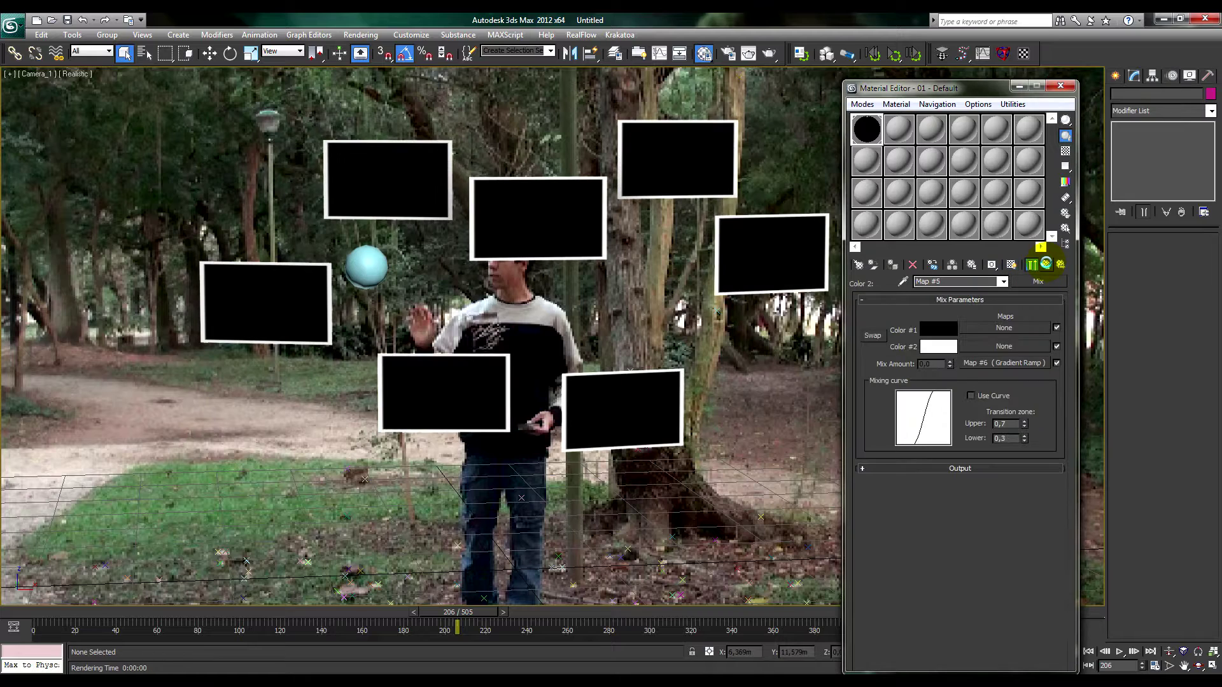
left_click(1004, 328)
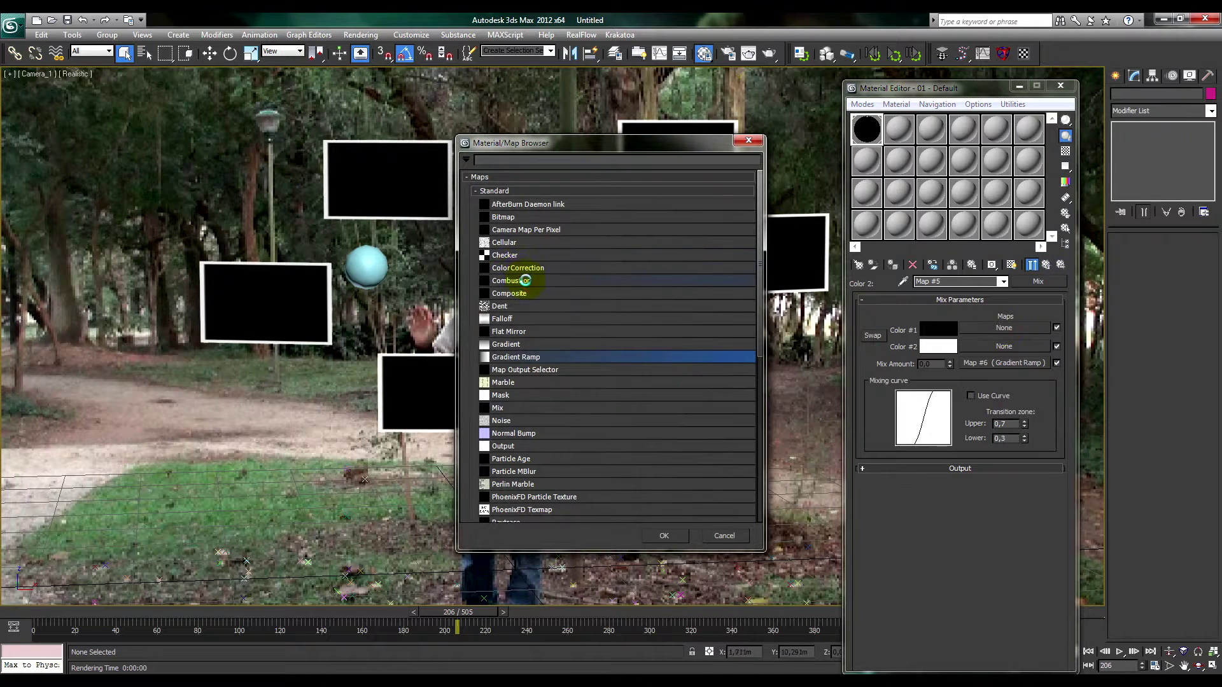
double_click(509, 217)
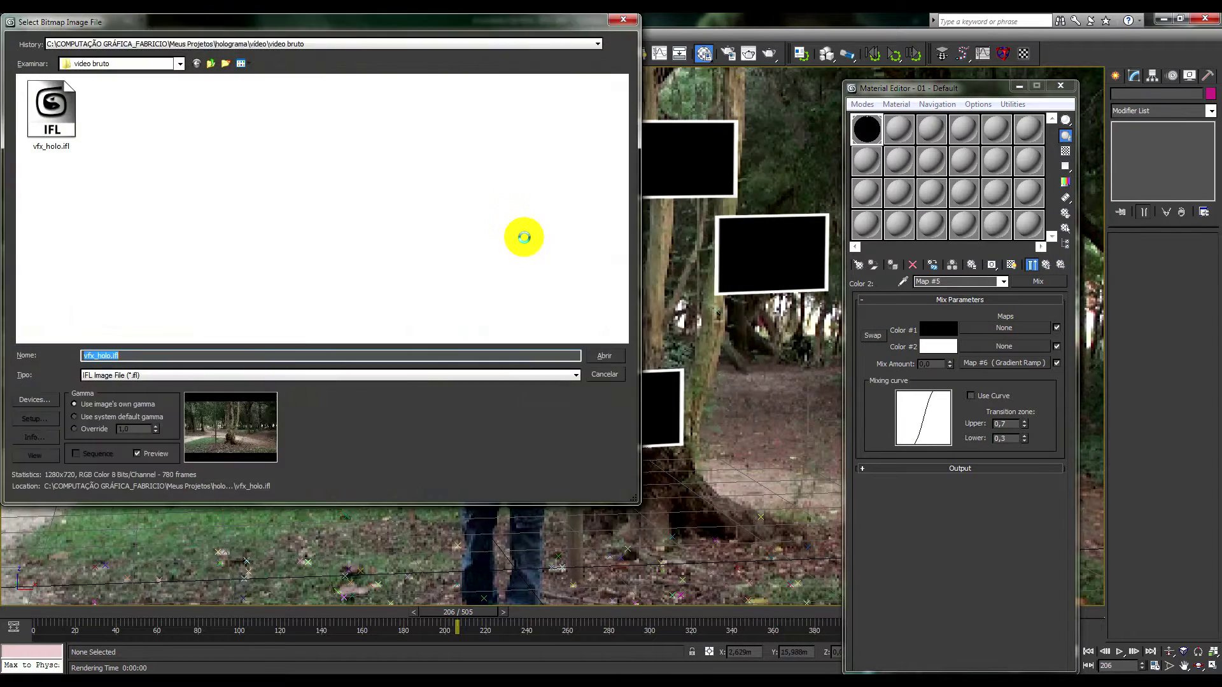
Step: Load the video terminator test4.avi from the testes folder on the desktop as the bitmap
left_click(212, 62)
left_click(212, 63)
left_click(212, 63)
left_click(212, 62)
left_click(212, 63)
left_click(212, 62)
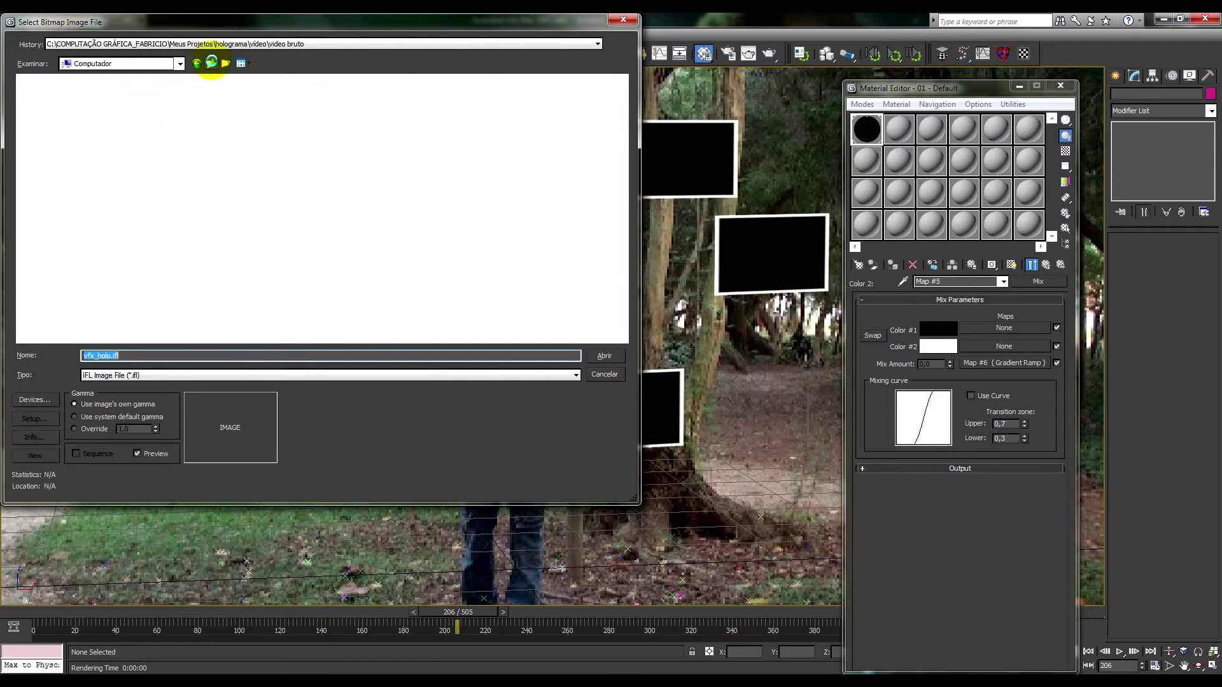
double_click(205, 207)
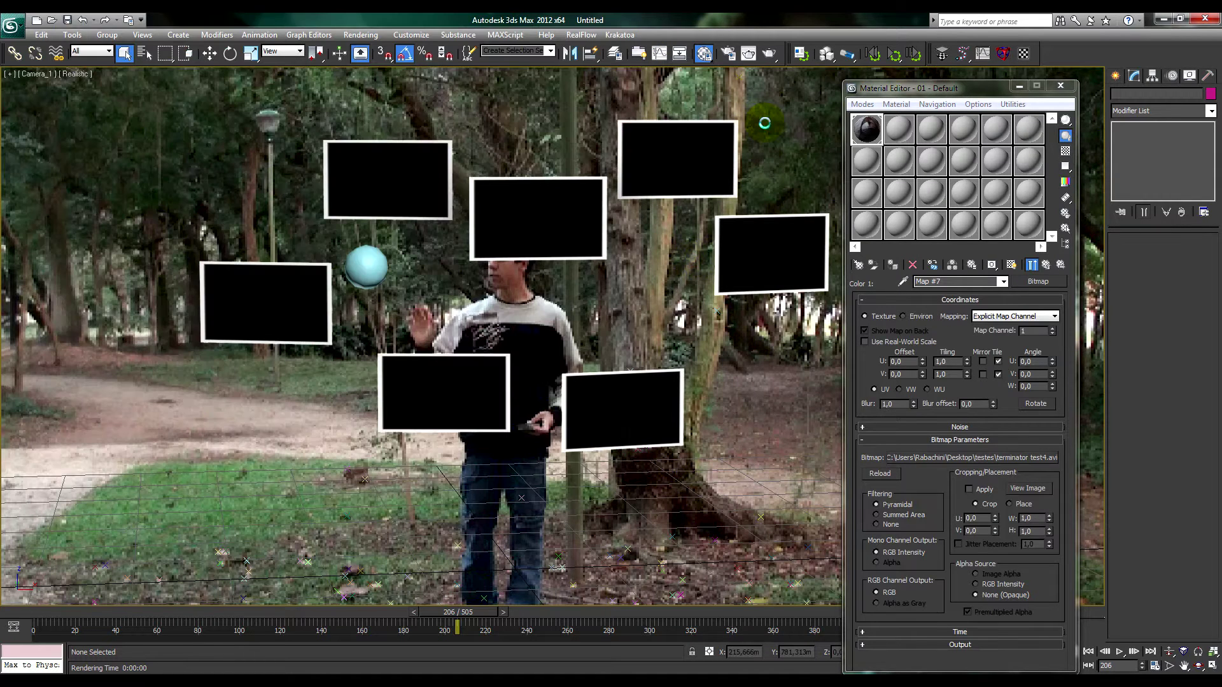
Step: Show the complete top-level material on the planes in the viewport and render a test frame of the camera view
left_click(1011, 262)
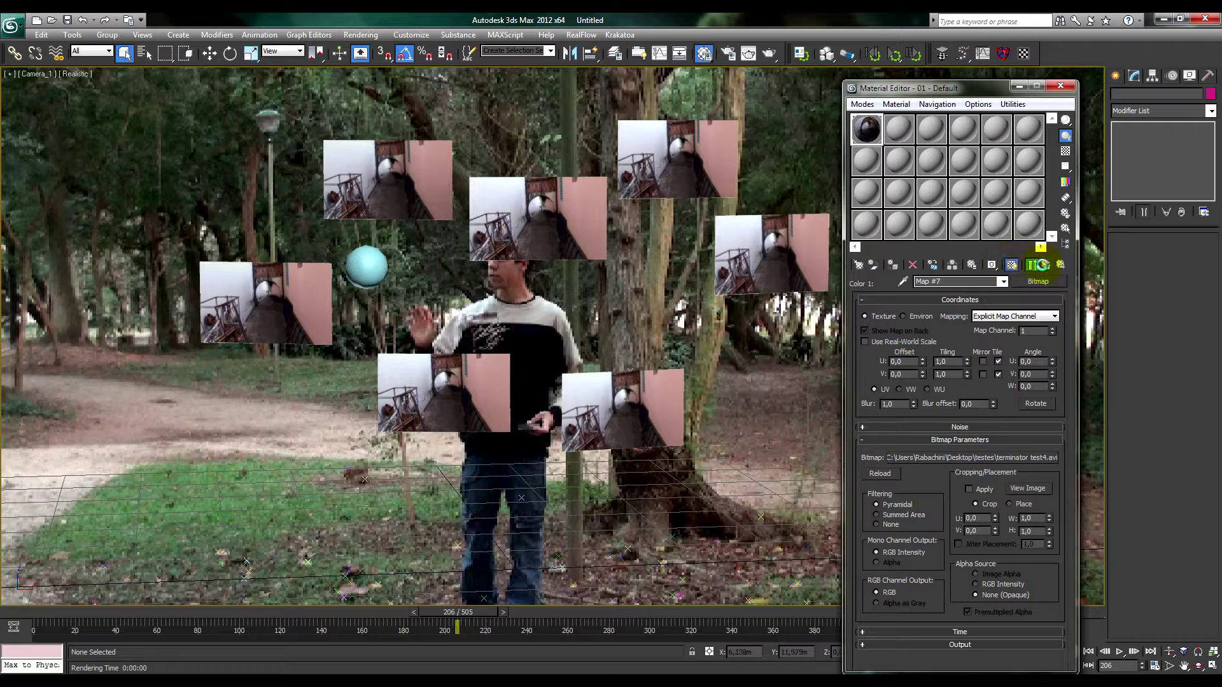
left_click(1046, 264)
left_click(1012, 264)
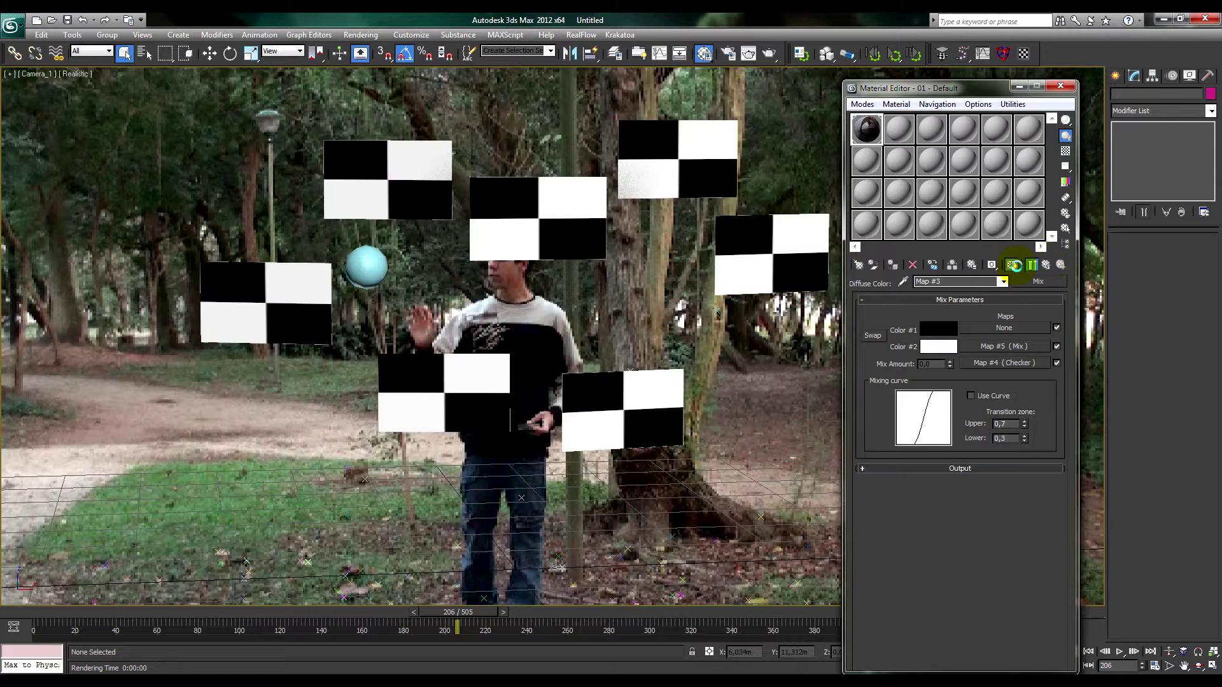
left_click(1045, 265)
left_click(1010, 264)
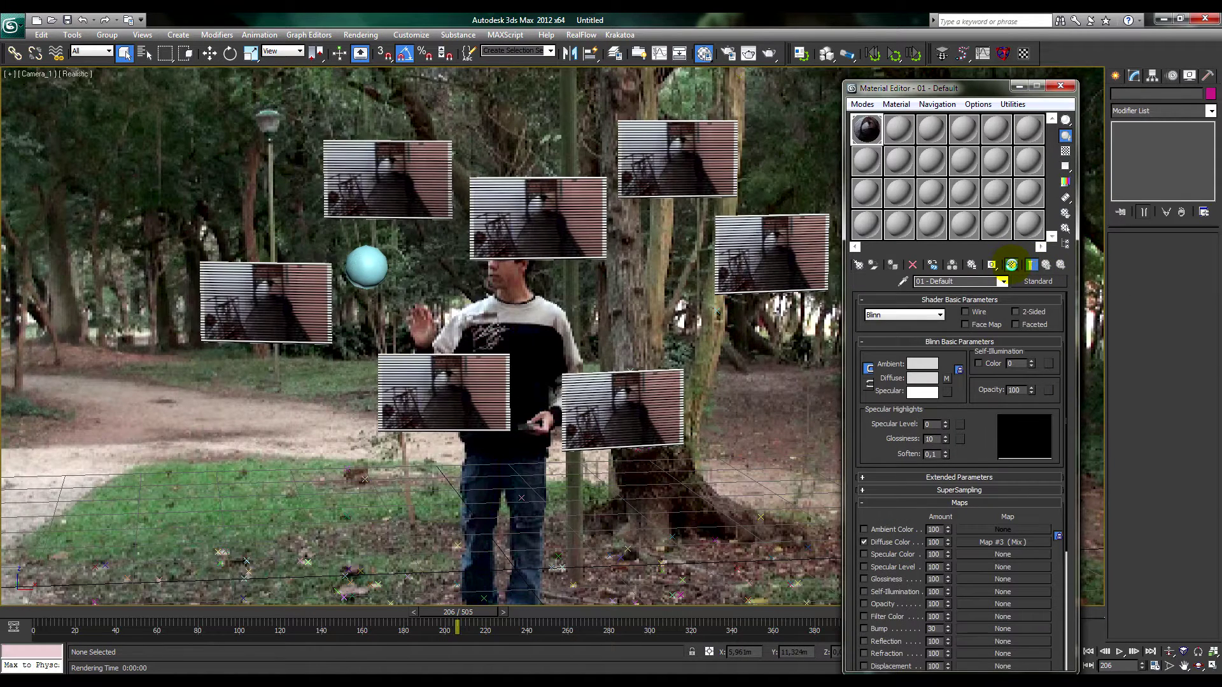
key("shift+q")
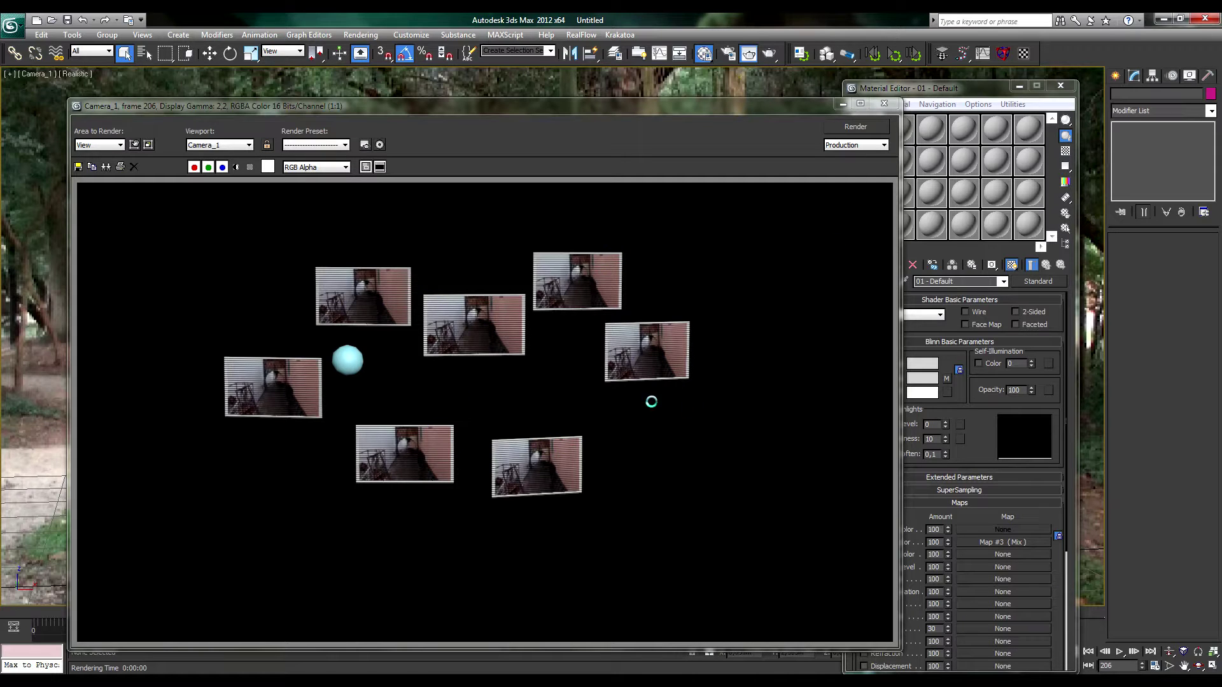
left_click(884, 103)
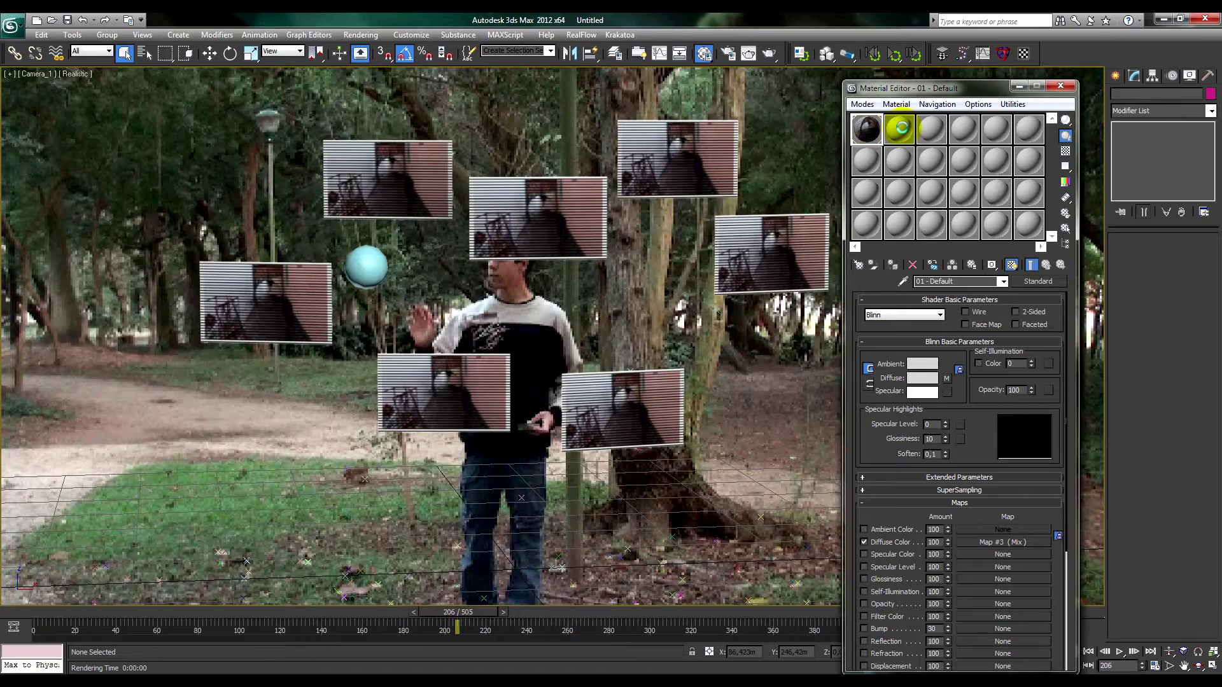
Step: Copy the plane material to the second sample slot, rename the copy 02 - Default and enter its diffuse Mix map
left_click_drag(900, 129, 630, 176)
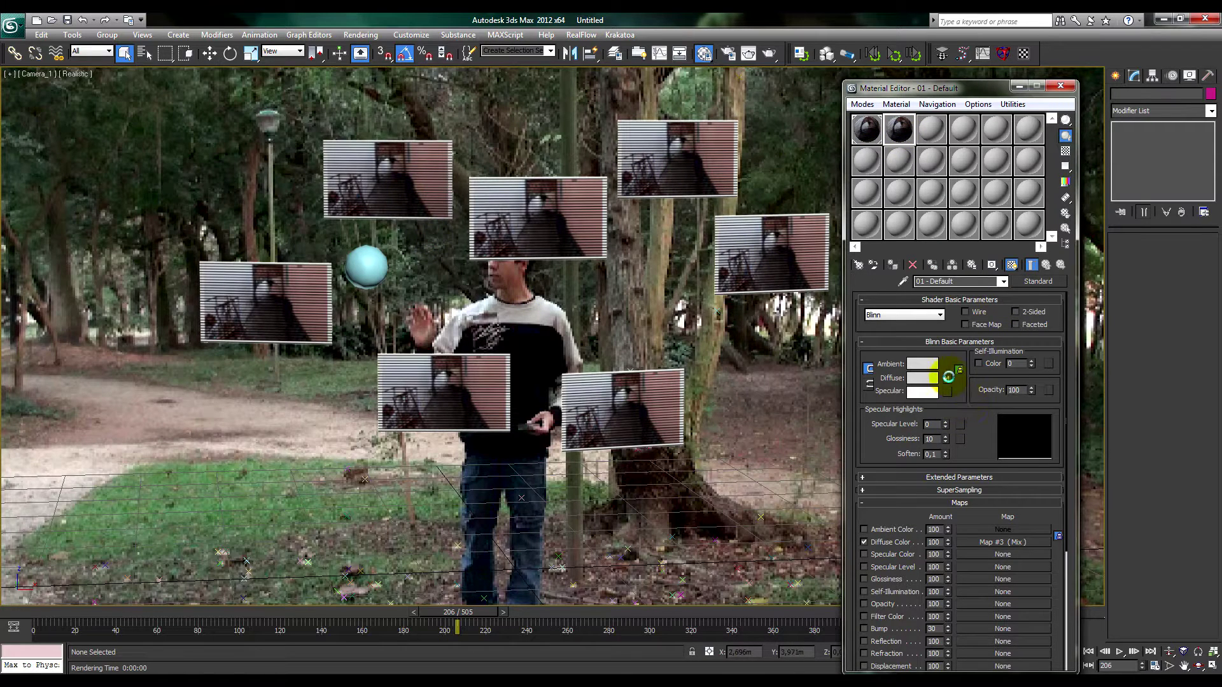
left_click(948, 377)
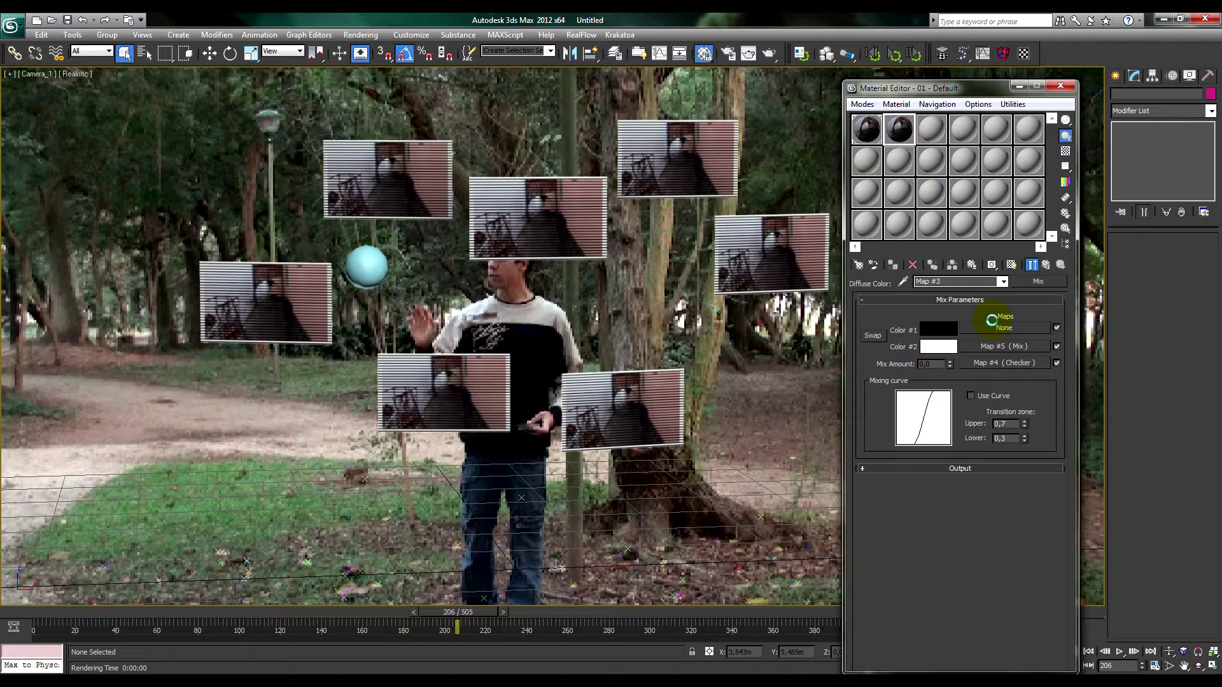
left_click(1046, 265)
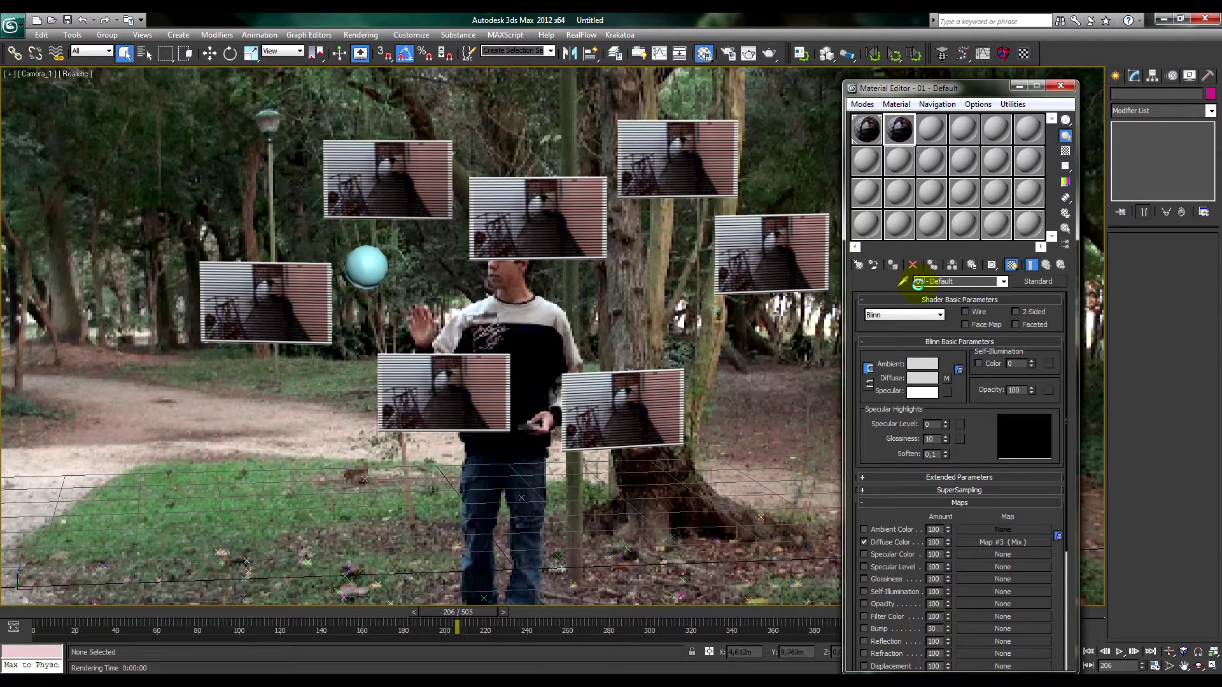
left_click(947, 379)
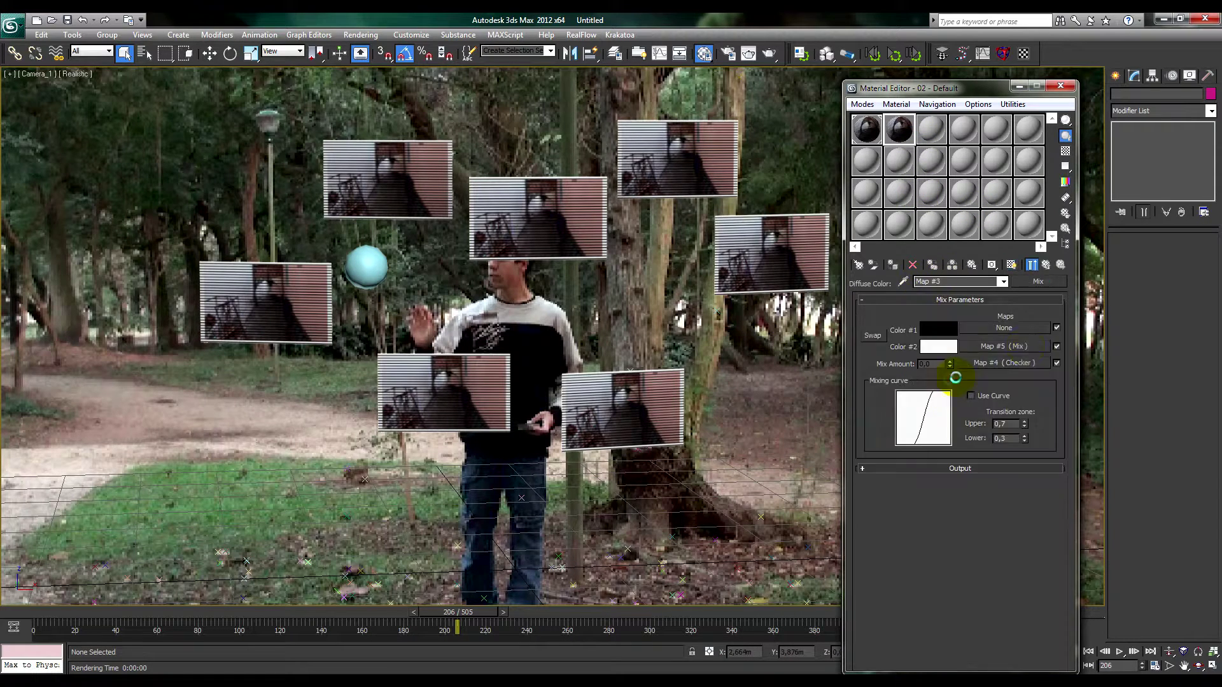
Step: Replace the bitmap in 02 - Default's nested Mix with car test.avi for the plane above the man's head
left_click(1018, 323)
left_click(989, 457)
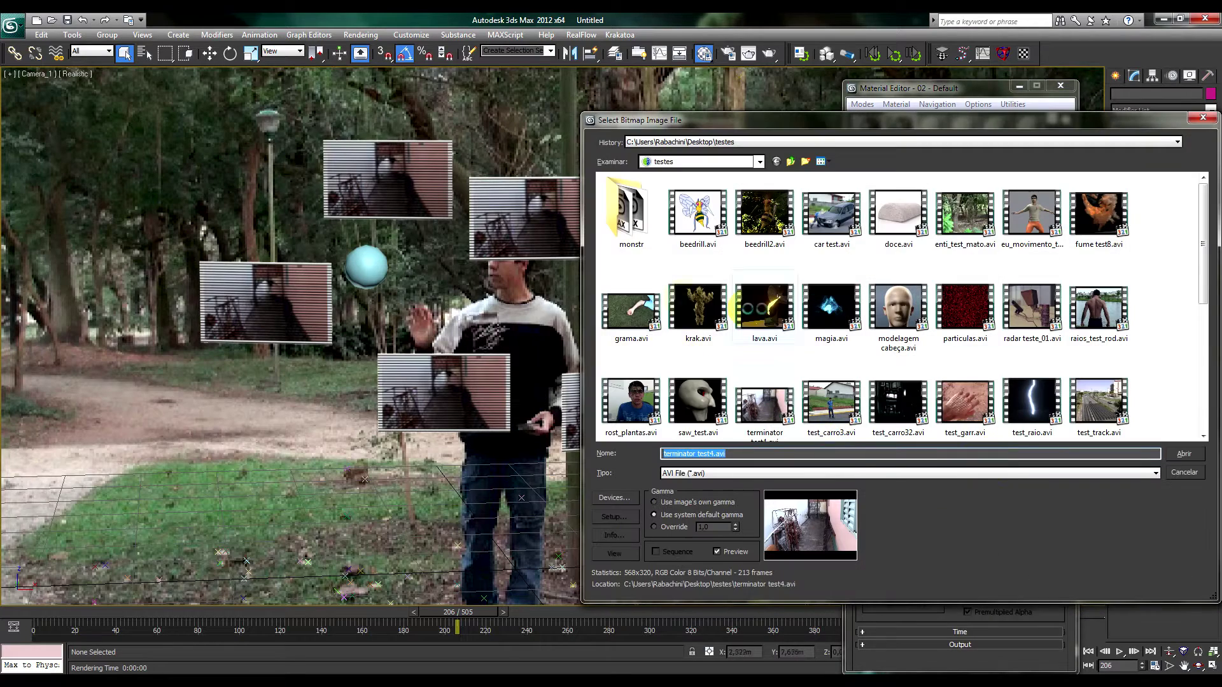
double_click(819, 211)
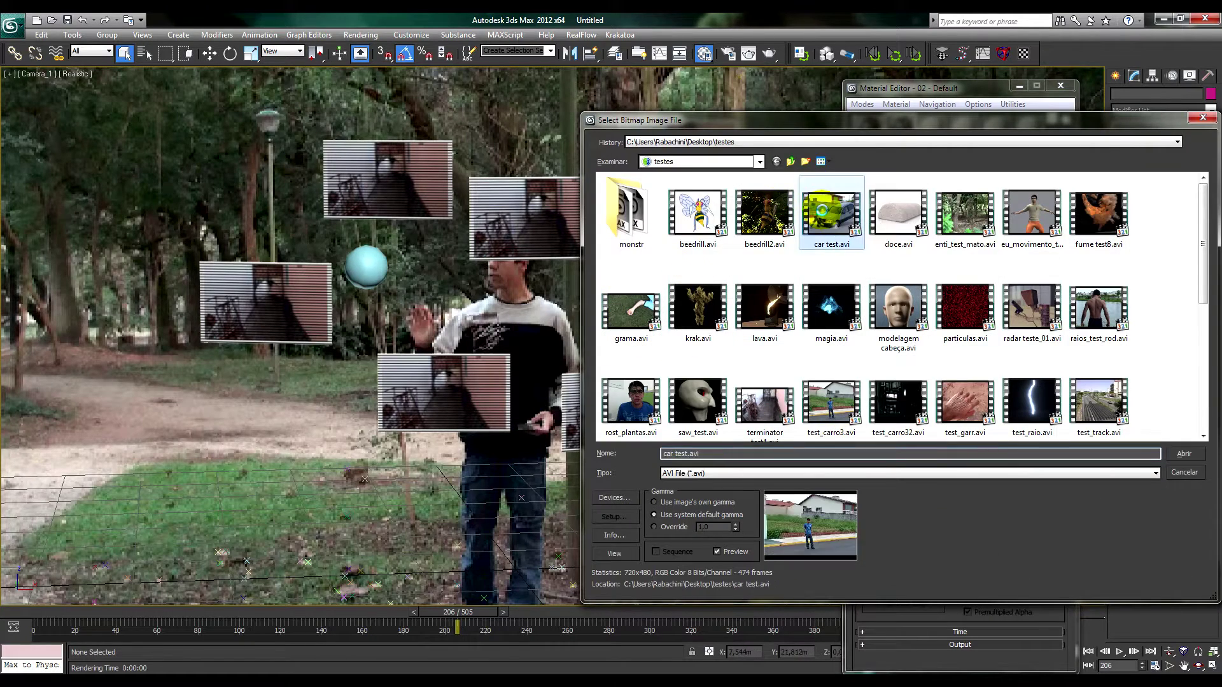
Step: Set up a third copy, 03 - Default, with a different video clip and apply it to the upper-right plane
left_click(932, 236)
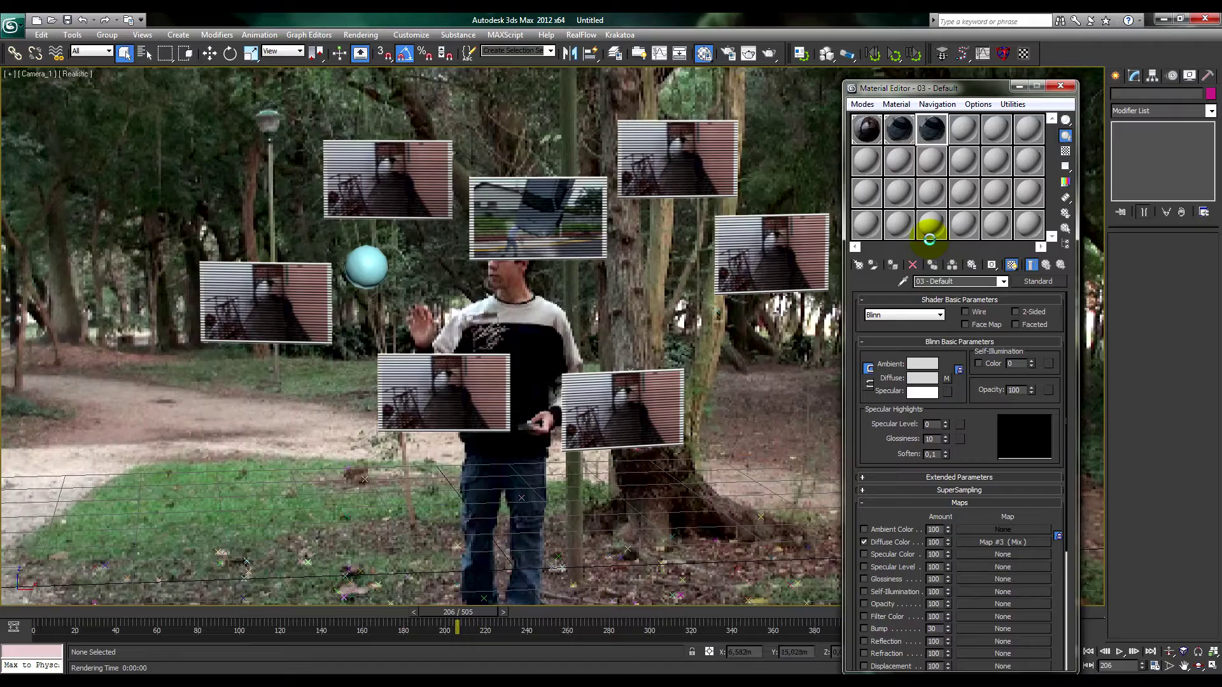
left_click(930, 125)
left_click(998, 458)
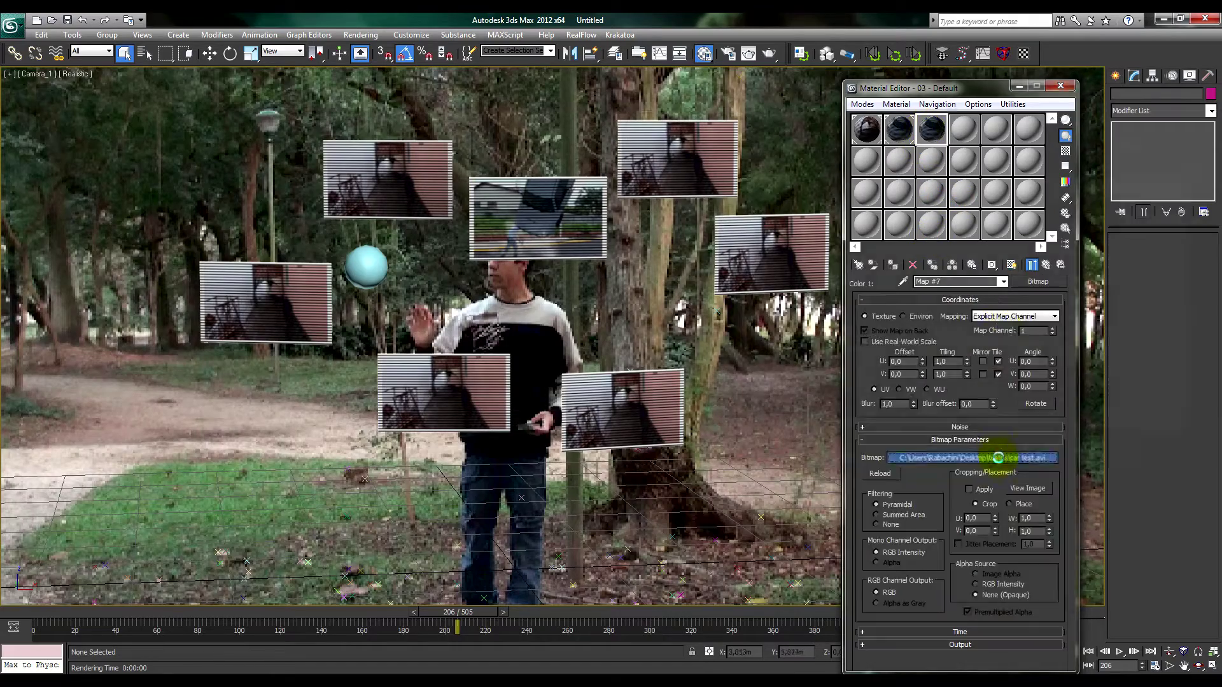
double_click(1047, 316)
left_click_drag(931, 129, 678, 160)
Step: Copy the material to the fourth slot as 04 - Default and load raios_test_rod.avi as its bitmap
left_click_drag(931, 130, 963, 129)
left_click(1012, 356)
left_click(1015, 322)
left_click(990, 458)
double_click(1105, 255)
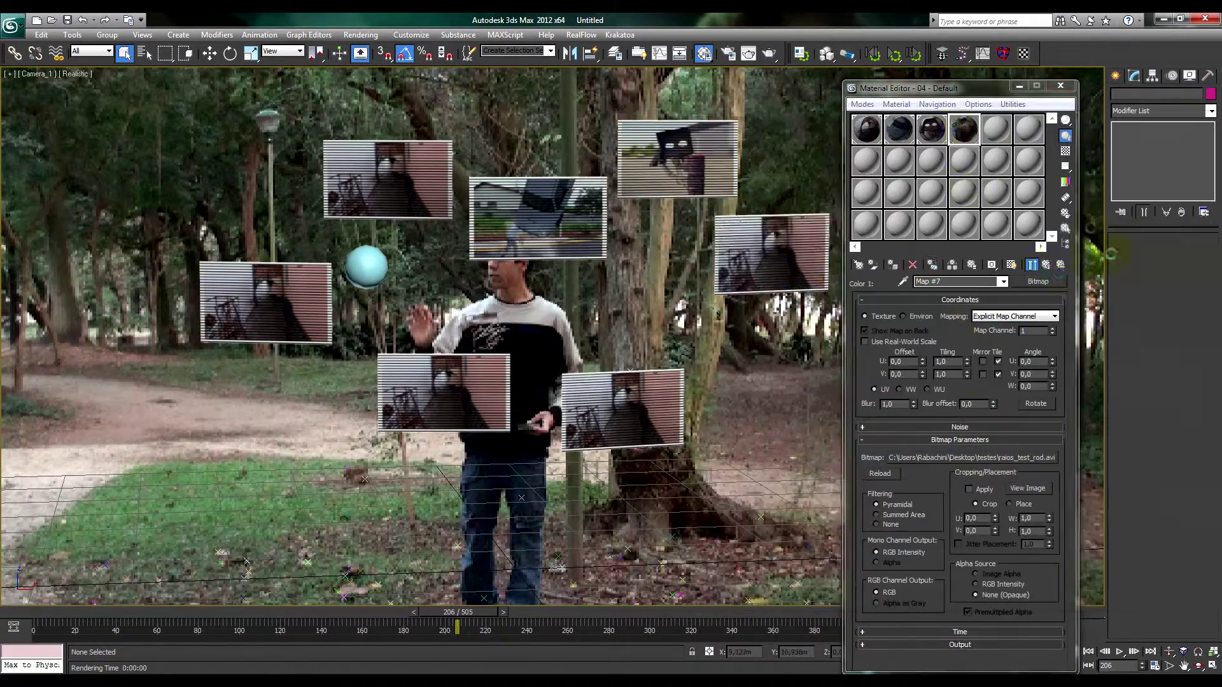
Step: Set up material 05 - Default with test03.avi and apply it to the far-right plane
left_click(996, 129)
left_click(987, 349)
left_click_drag(996, 130, 759, 264)
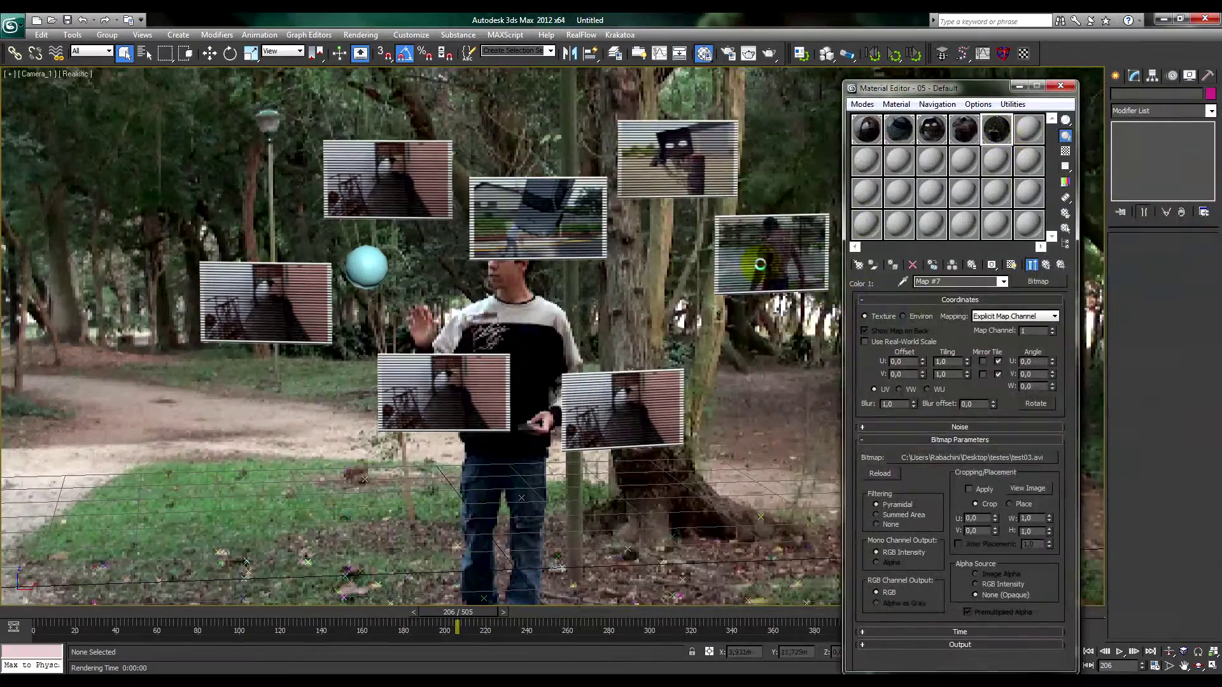
Step: Set up material 06 - Default with test_track_meteoro6.avi and apply it to the lower-right plane
left_click(1028, 129)
left_click(995, 346)
left_click(998, 457)
double_click(1108, 306)
left_click_drag(1028, 129, 623, 408)
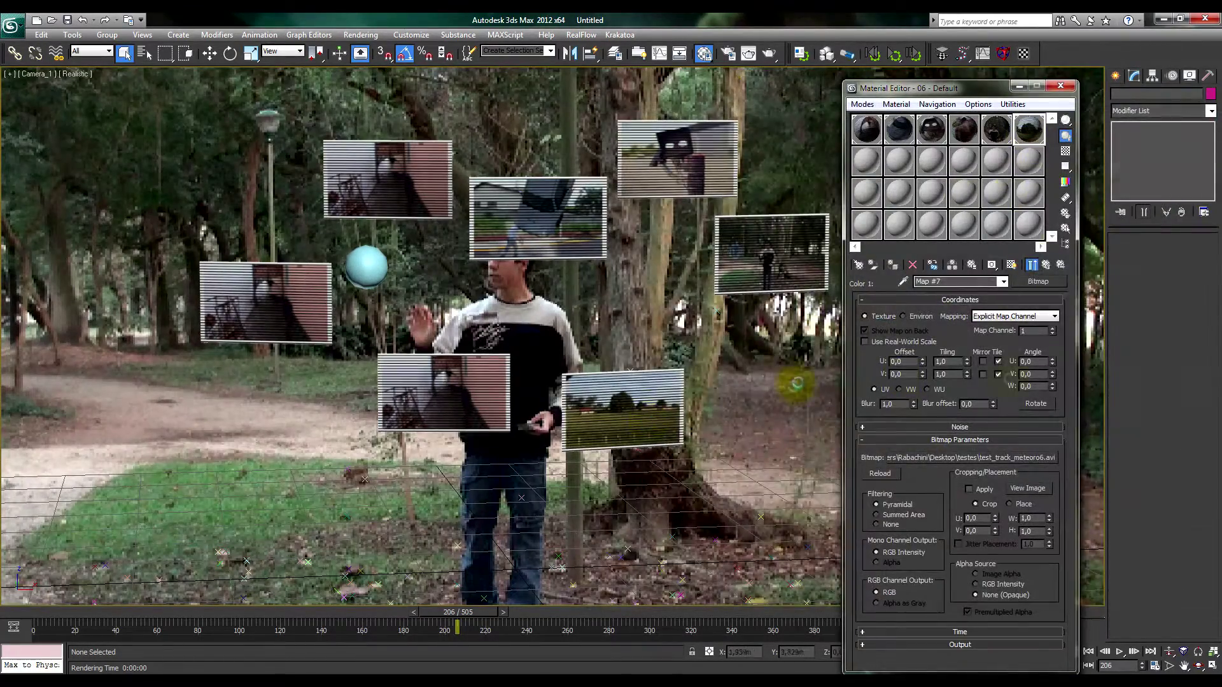
Step: Make two further material copies, numbered 07 and 08, with different video clips for the lower-left and far-left planes
left_click(1046, 264)
left_click_drag(1028, 130, 899, 161)
left_click(1010, 540)
left_click(996, 346)
left_click(998, 457)
scroll(830, 307, "down", 2)
double_click(1023, 357)
left_click(1009, 541)
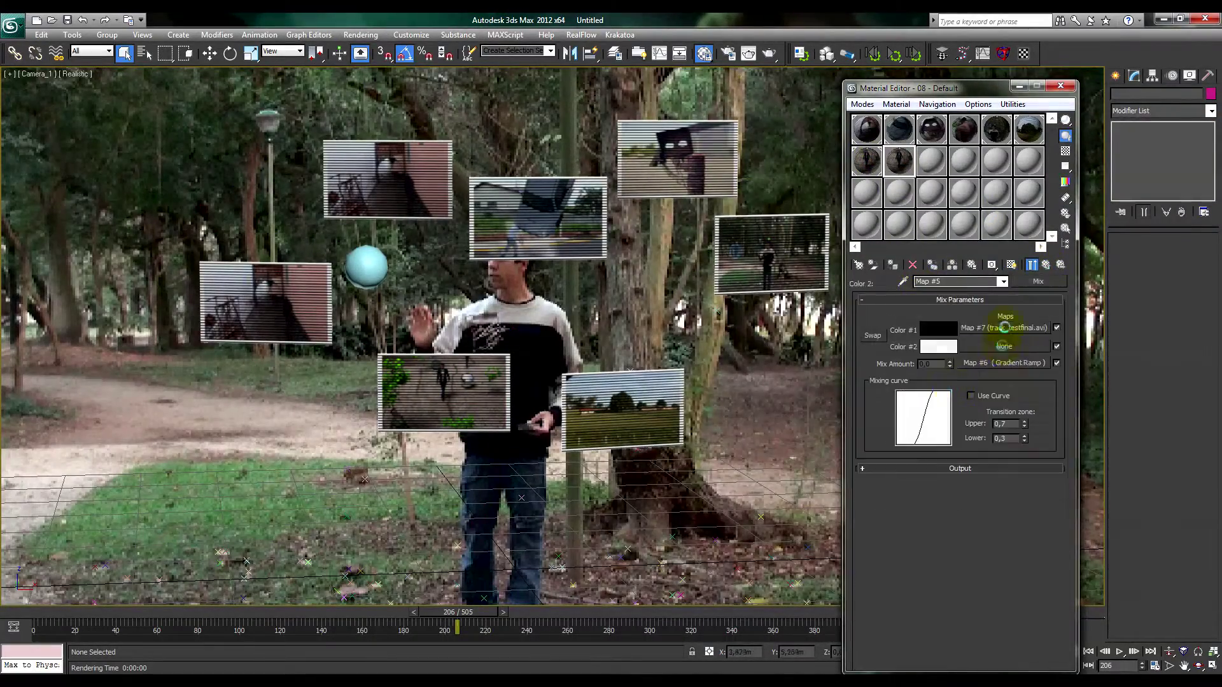
left_click(1004, 328)
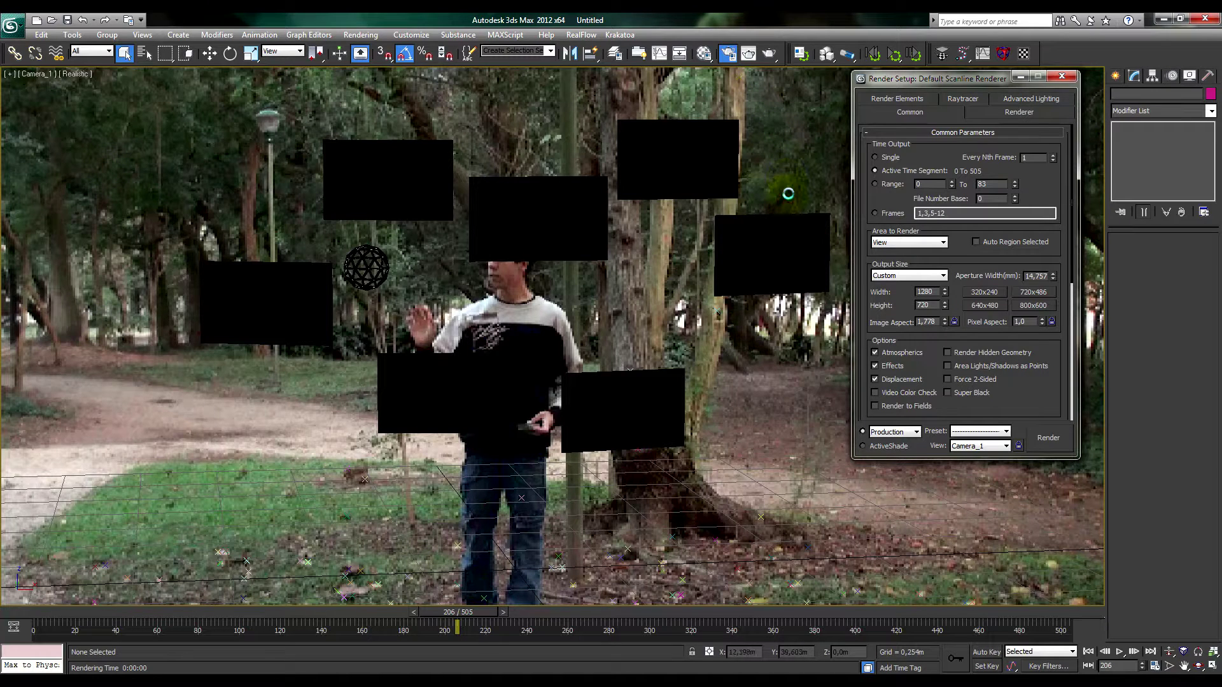
Step: Render the active time segment from Camera_1 at 1280 x 720 with file saving enabled
scroll(978, 263, "down", 5)
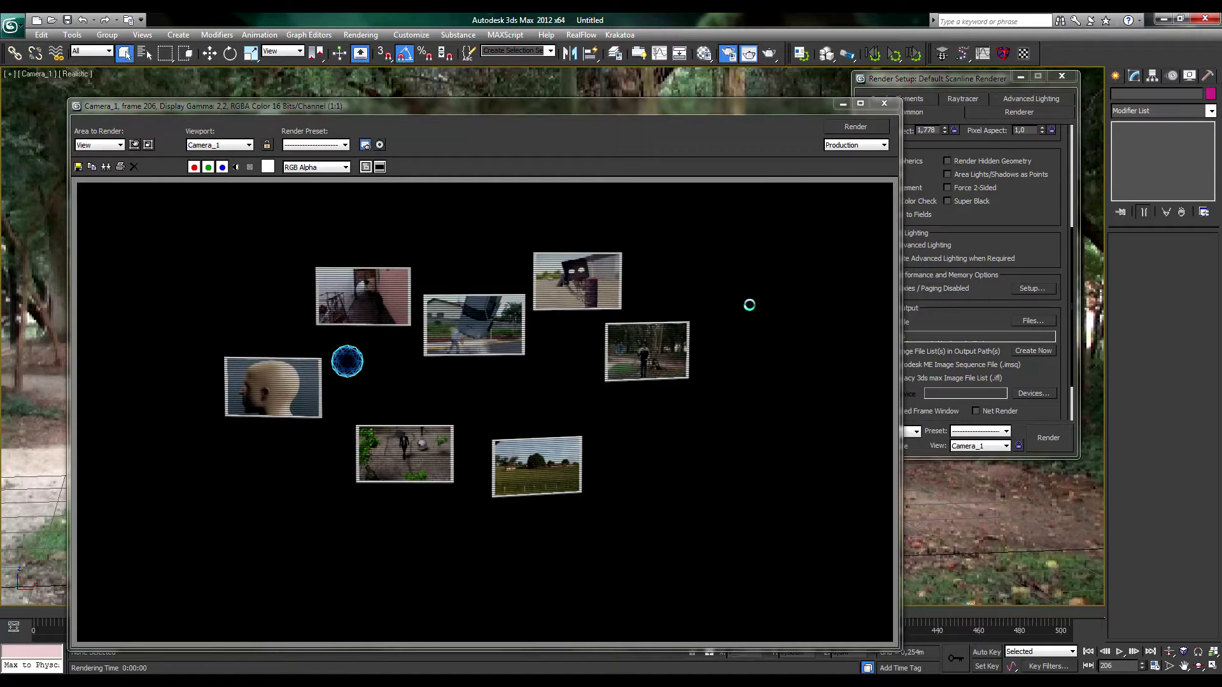
left_click(1018, 143)
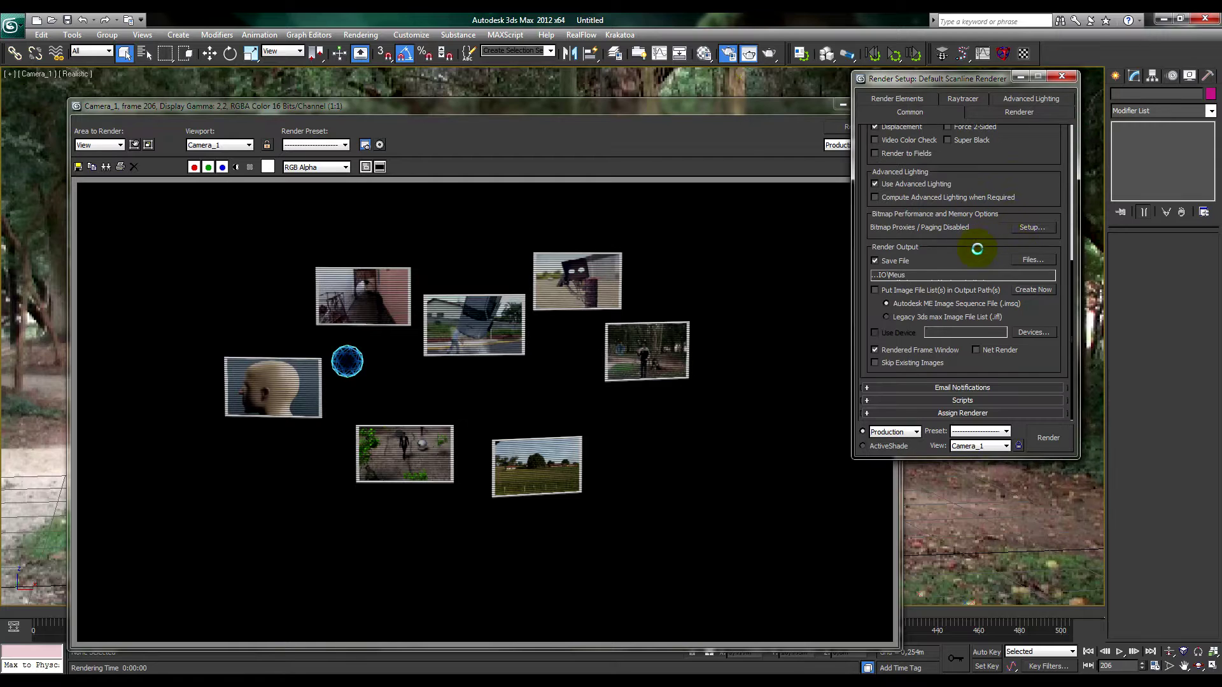
left_click(1049, 438)
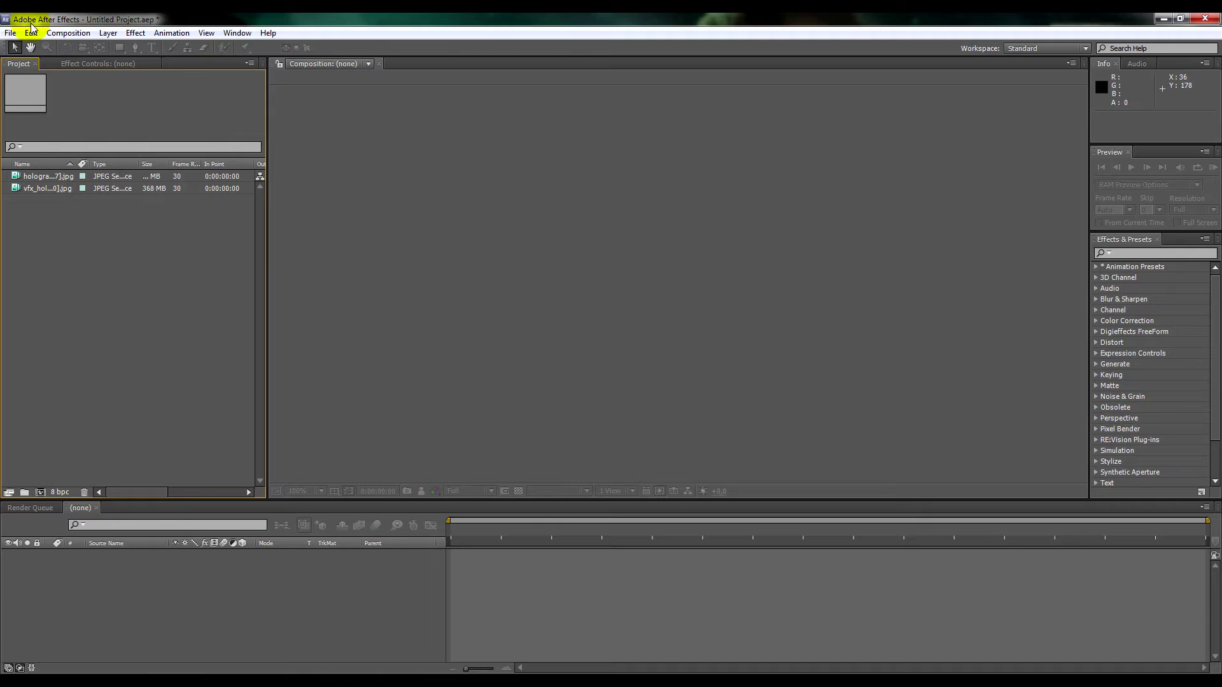
Step: In After Effects, create a composition from the vfx_holo image sequence and place the hologramas sequence above it
left_click(43, 189)
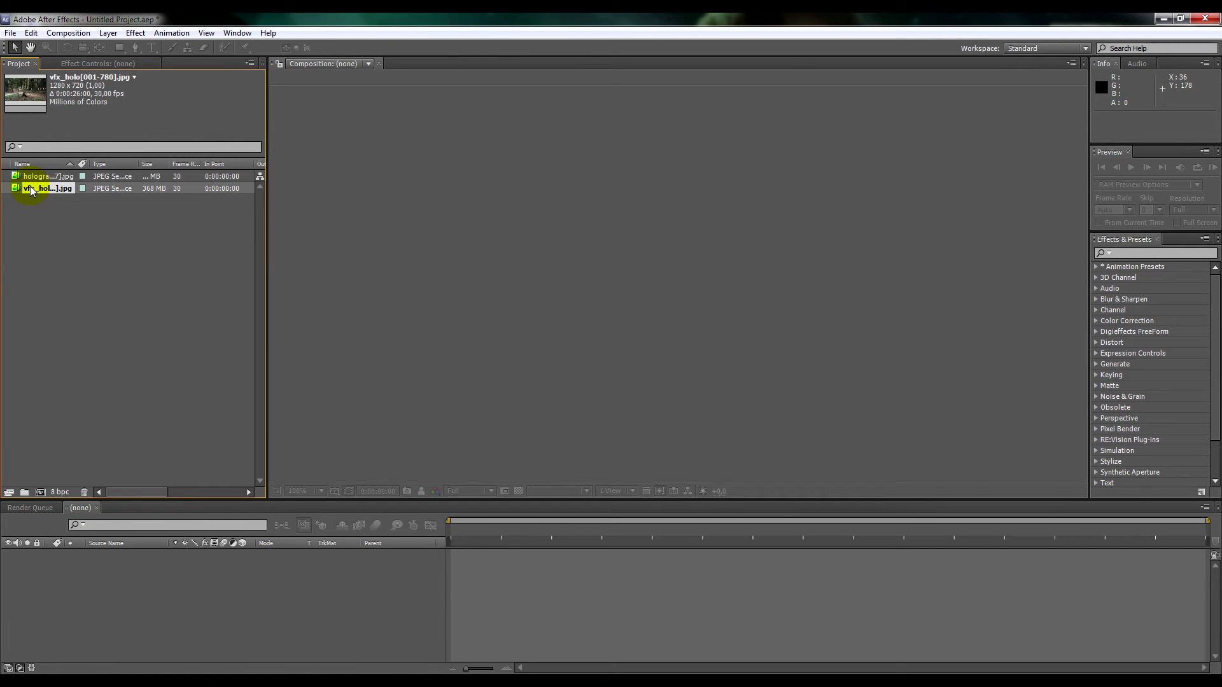
left_click_drag(30, 191, 521, 267)
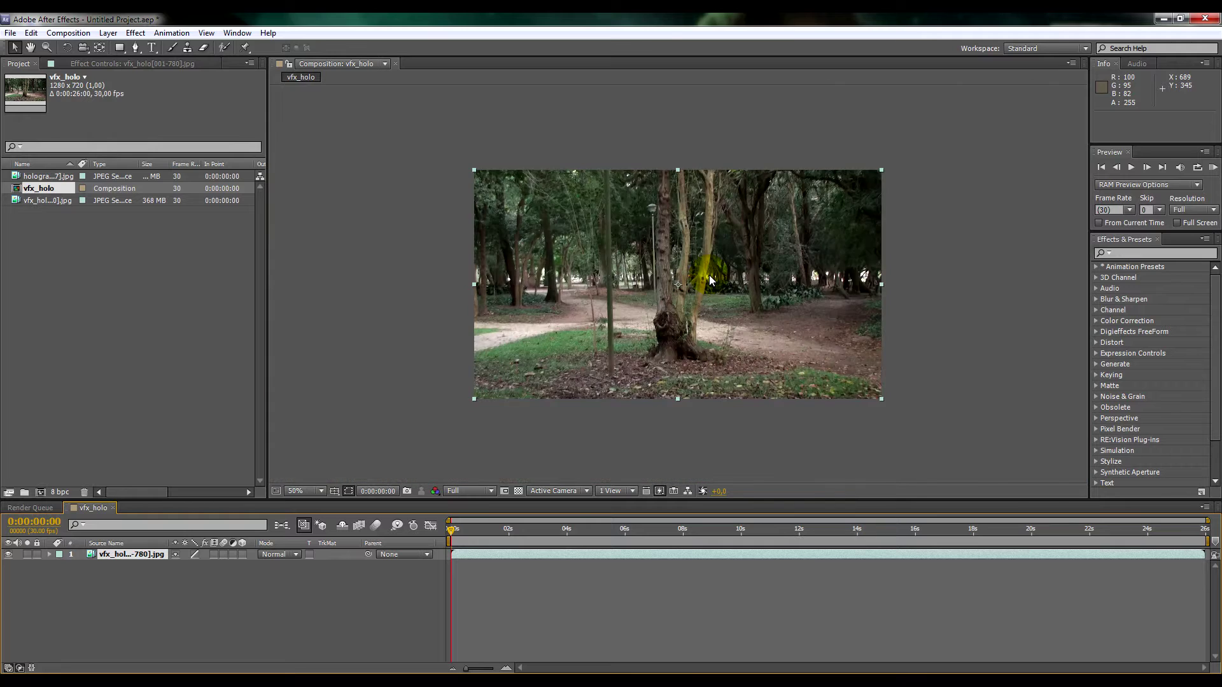
key(".")
left_click(42, 178)
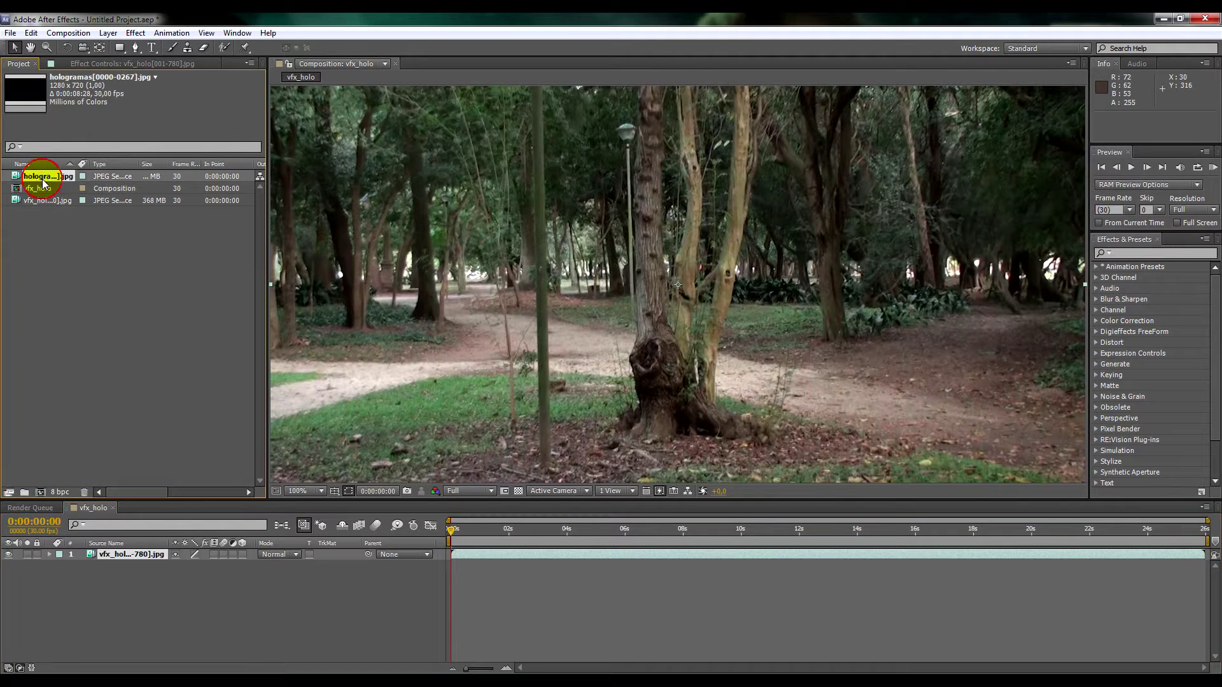
left_click_drag(44, 181, 274, 549)
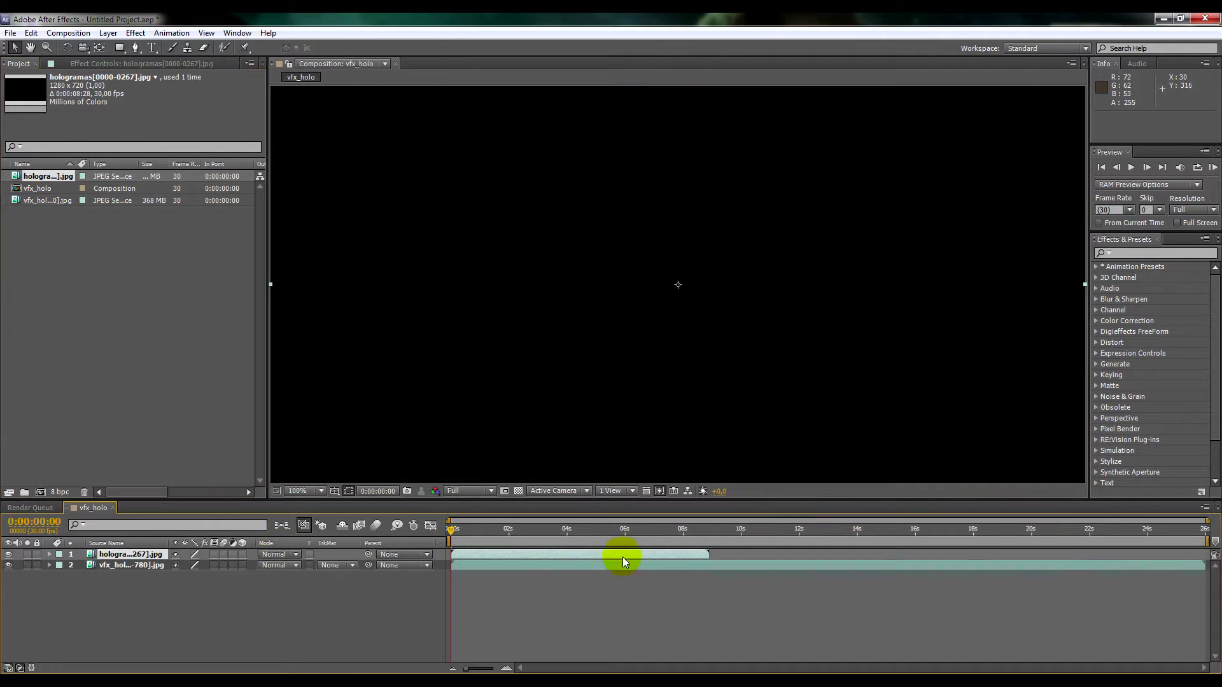
Step: Go to 0:00:06:28 and set the hologramas layer's blending mode to Add
left_click_drag(529, 532, 652, 532)
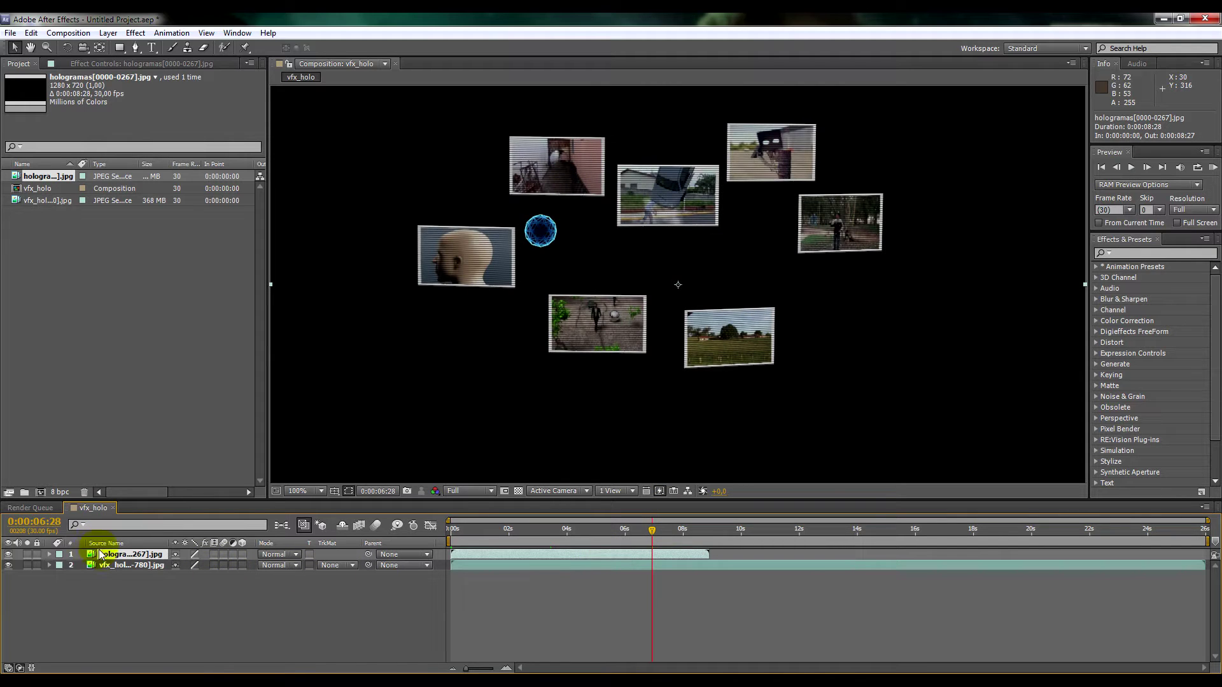
left_click(282, 556)
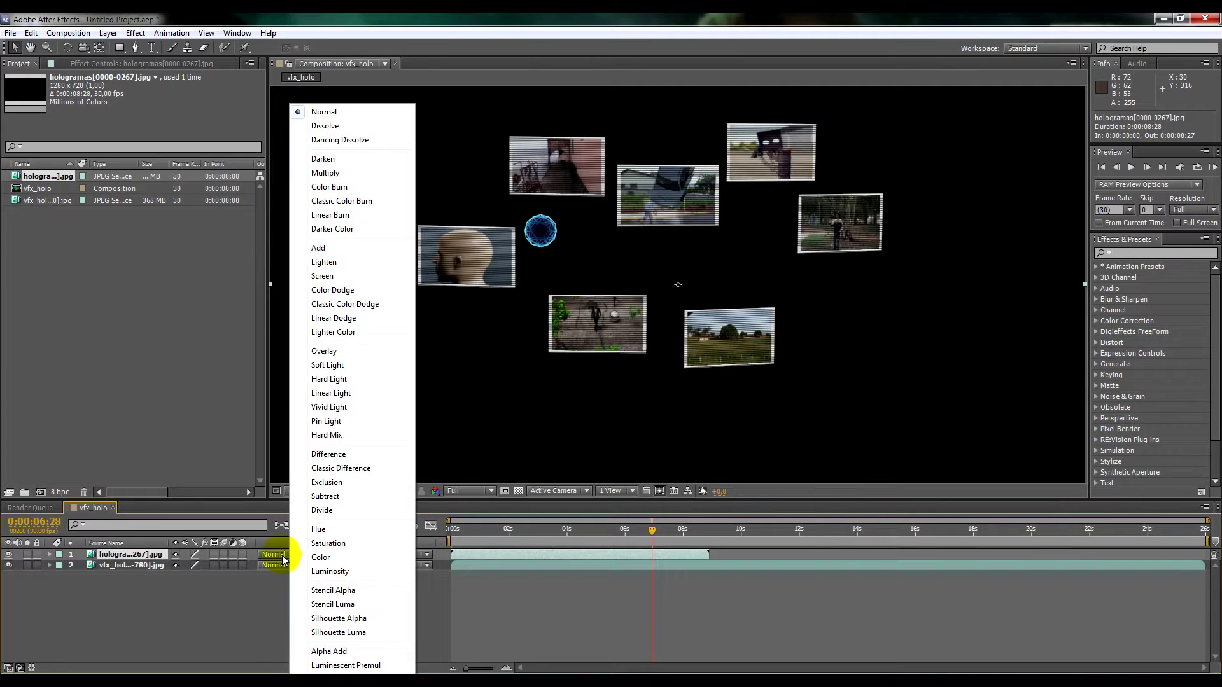
left_click(343, 253)
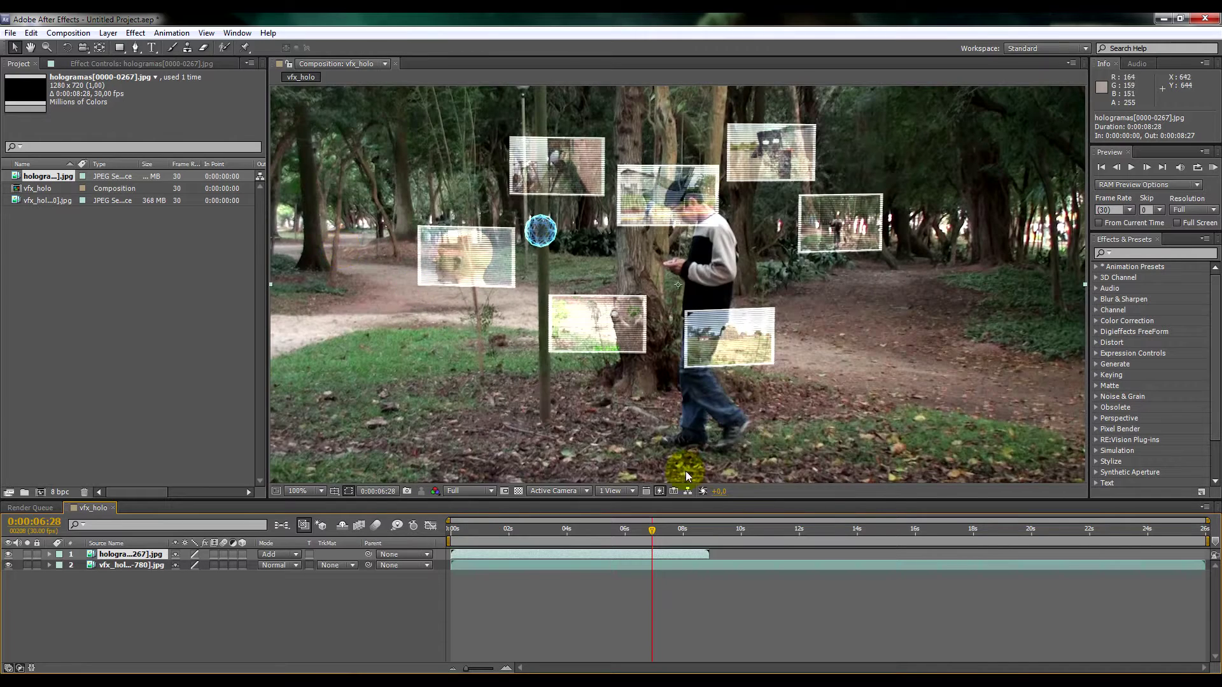
Step: Go to around 0:00:10:12 and examine the footage frame by frame to find the moment of the man's arm gesture
left_click_drag(652, 530, 753, 530)
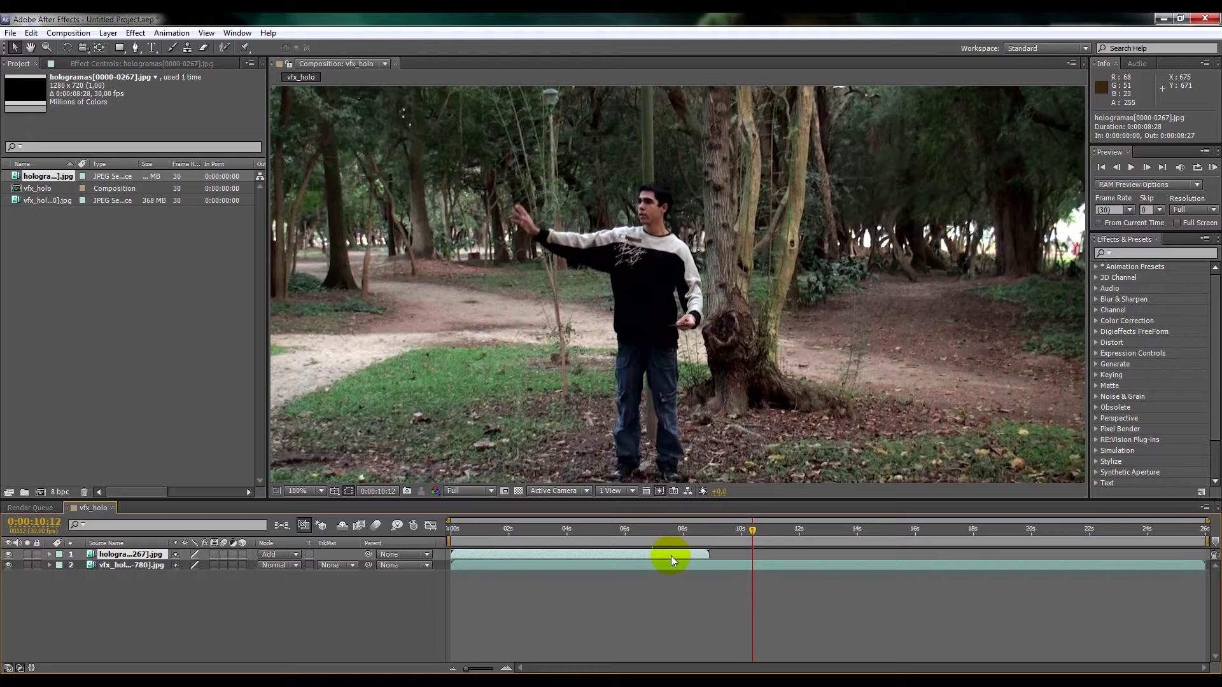
key("Page_Down")
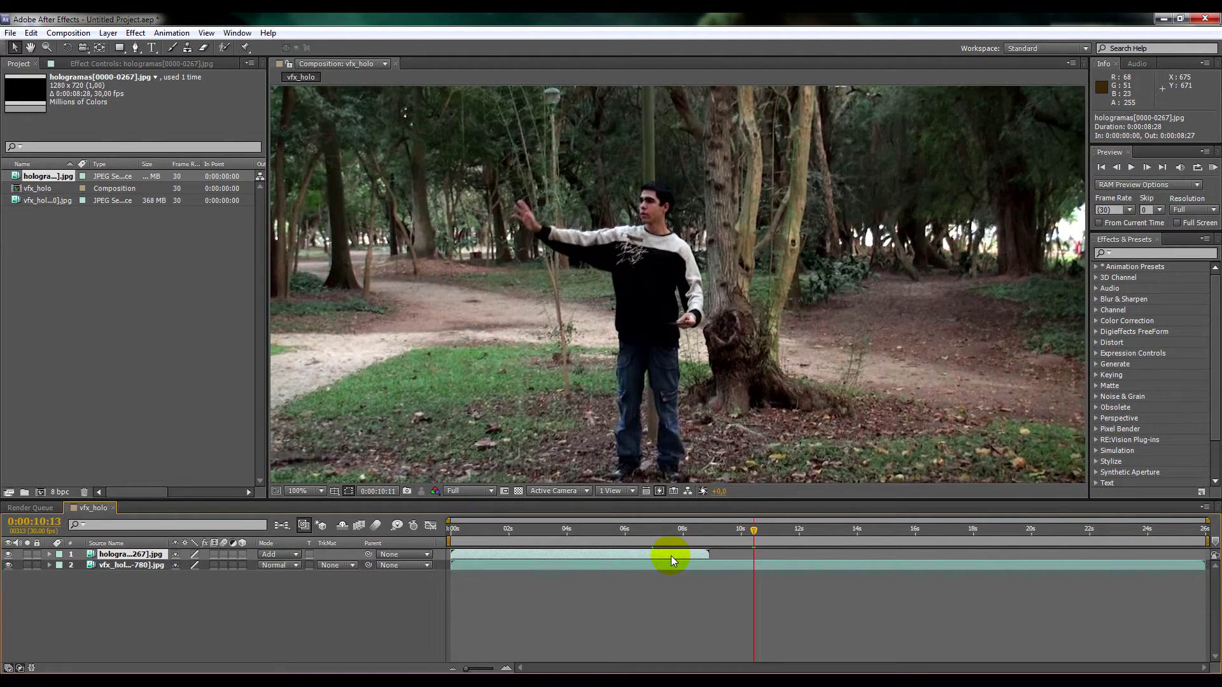
key("Page_Up")
key("Page_Up")
key("Page_Up")
key("Page_Up")
key("Page_Up")
key("Page_Down")
key("Page_Down")
key("Page_Down")
key("Page_Down")
key("Page_Down")
key("Page_Down")
key("Page_Down")
key("Page_Down")
key("Page_Down")
key("Page_Down")
key("Page_Down")
key("Page_Down")
key("Page_Down")
key("Page_Down")
key("Page_Down")
key("Page_Down")
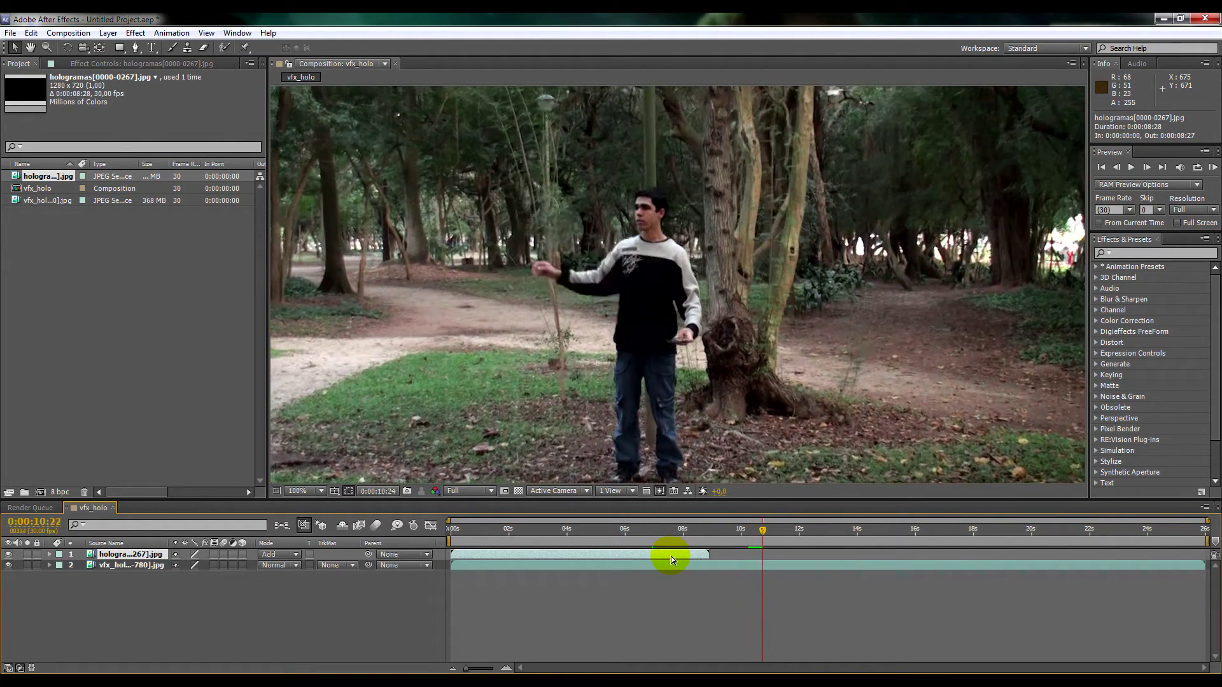
Step: Shift the hologramas layer to start at 0:00:09:04 and end the work area at about 0:00:17:22
left_click_drag(671, 556, 936, 556)
mouse_move(892, 533)
left_mouse_down()
mouse_move(698, 544)
mouse_move(882, 538)
left_mouse_up()
left_click_drag(1207, 537, 967, 541)
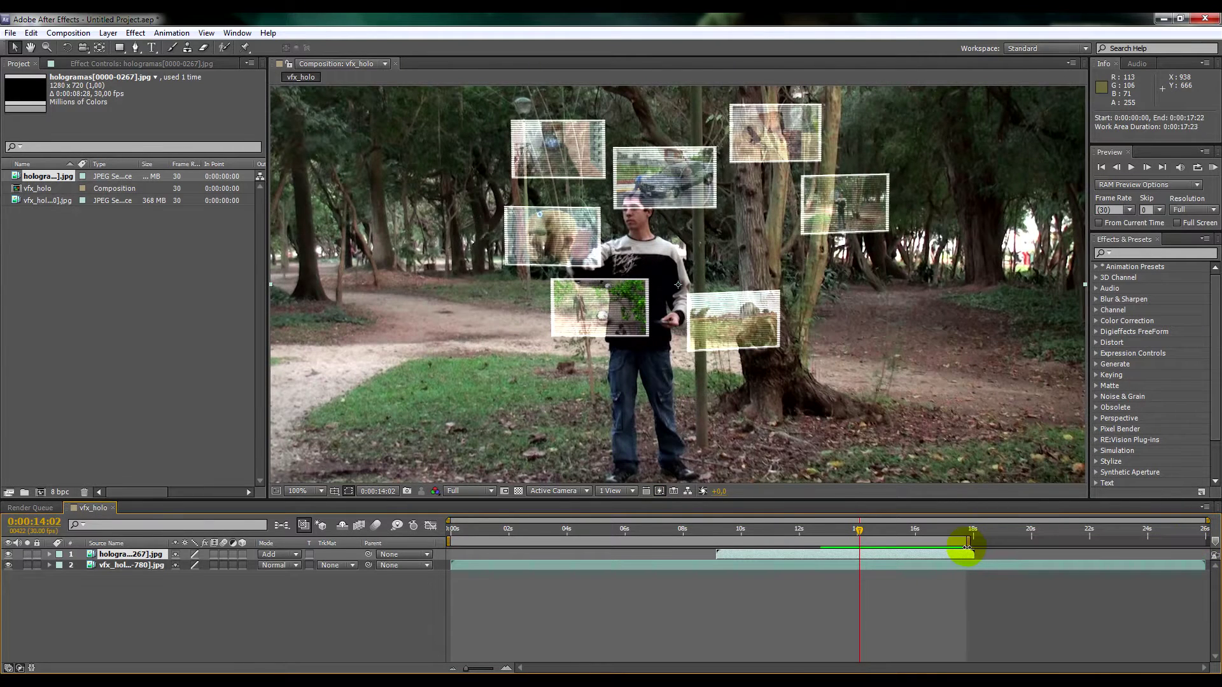
Step: Add the Tint color correction effect to the hologramas layer, keeping its Add blending mode
left_click(118, 555)
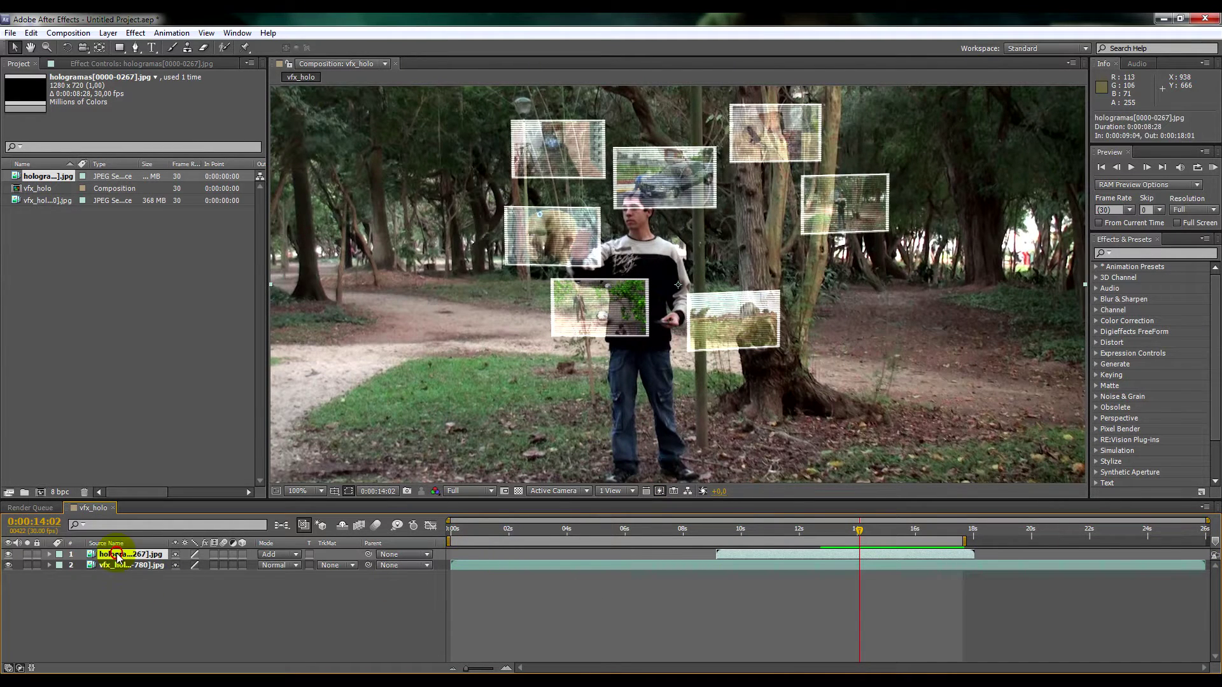
left_click(105, 64)
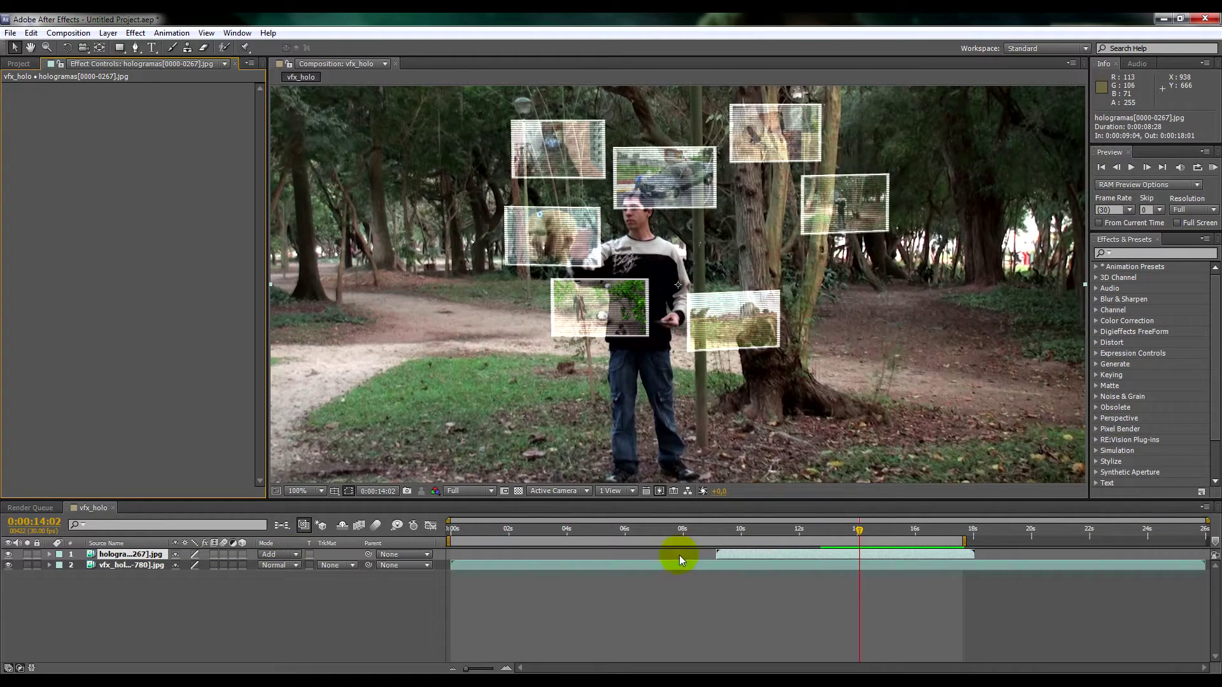
left_click(283, 555)
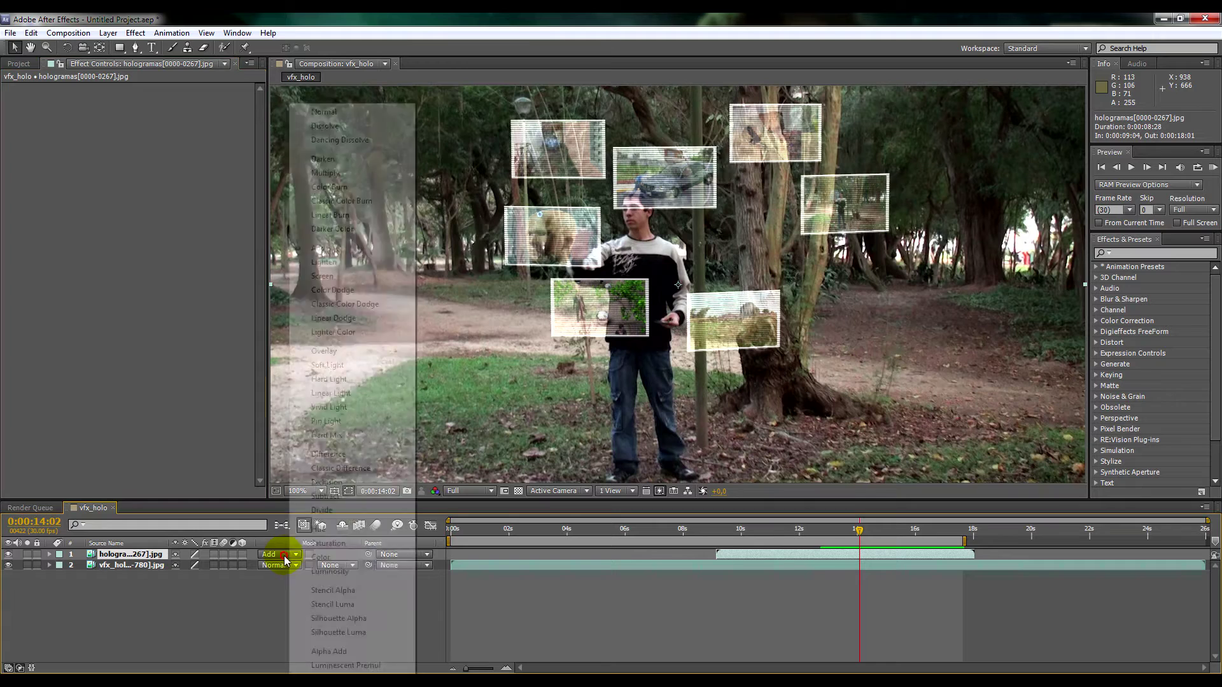
left_click(328, 254)
right_click(89, 129)
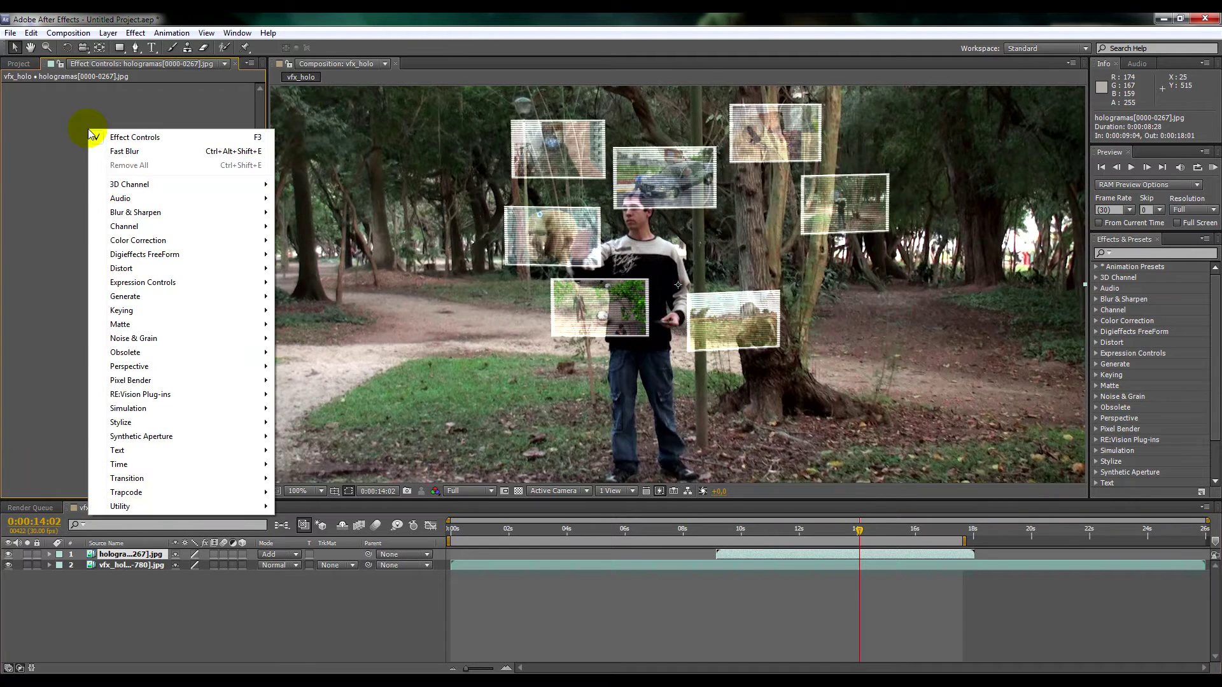
mouse_move(170, 241)
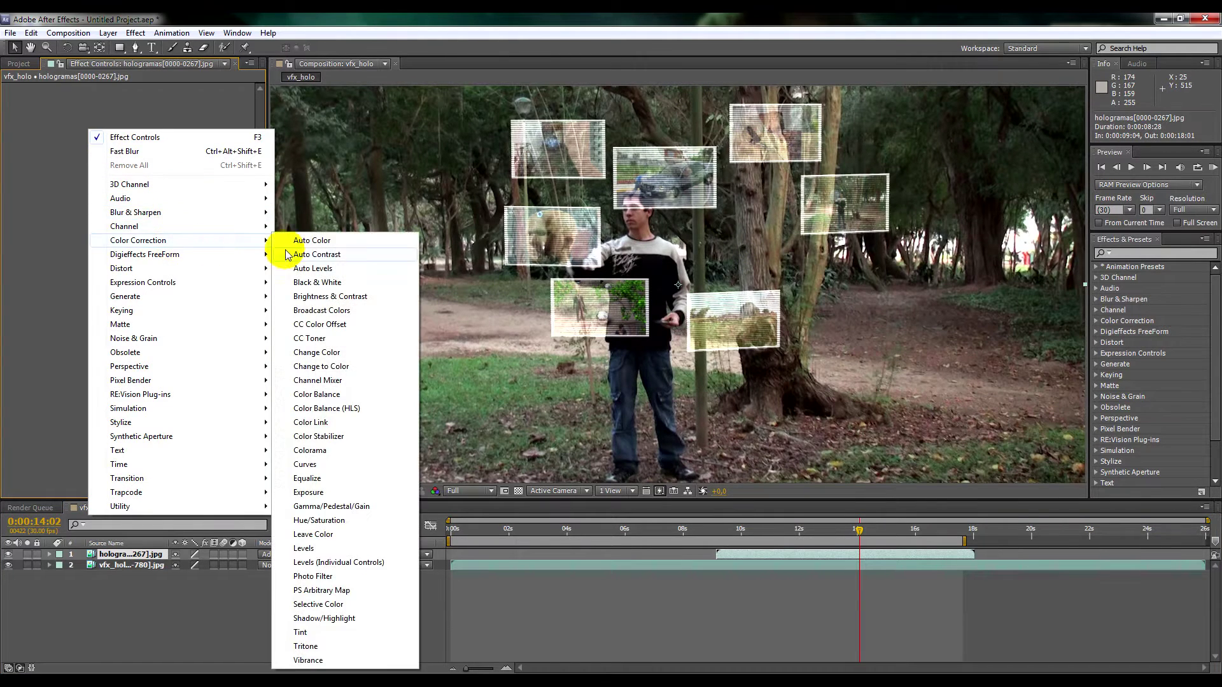
left_click(308, 633)
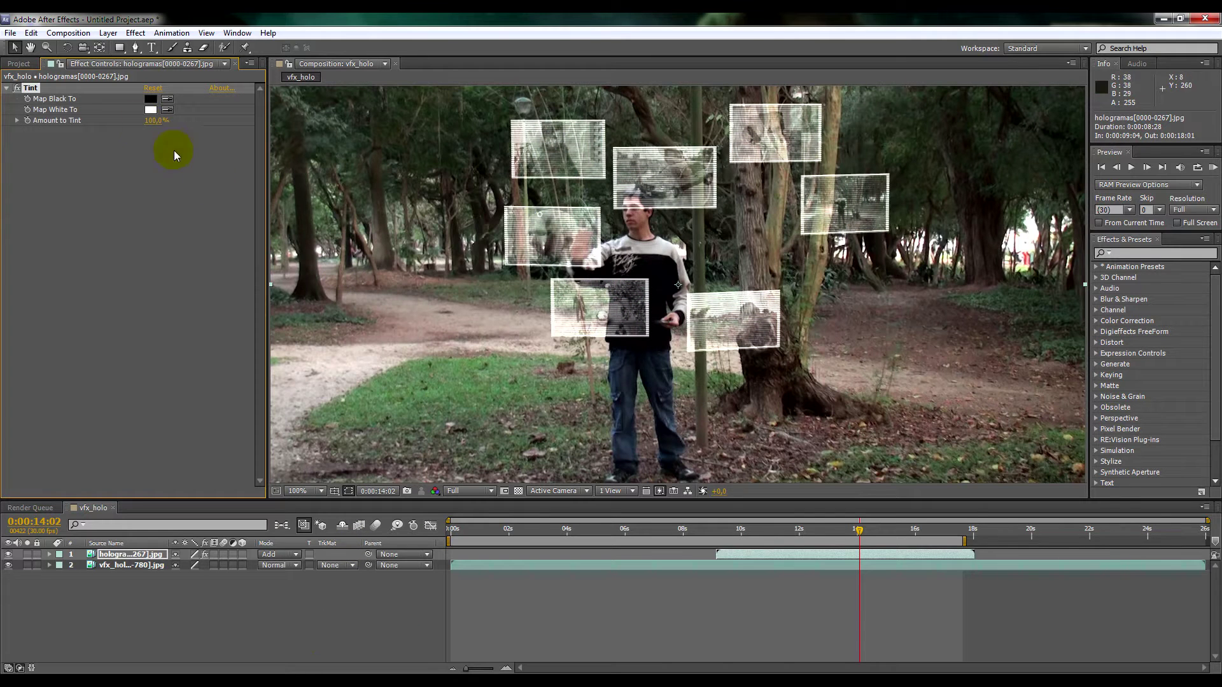
left_click(150, 100)
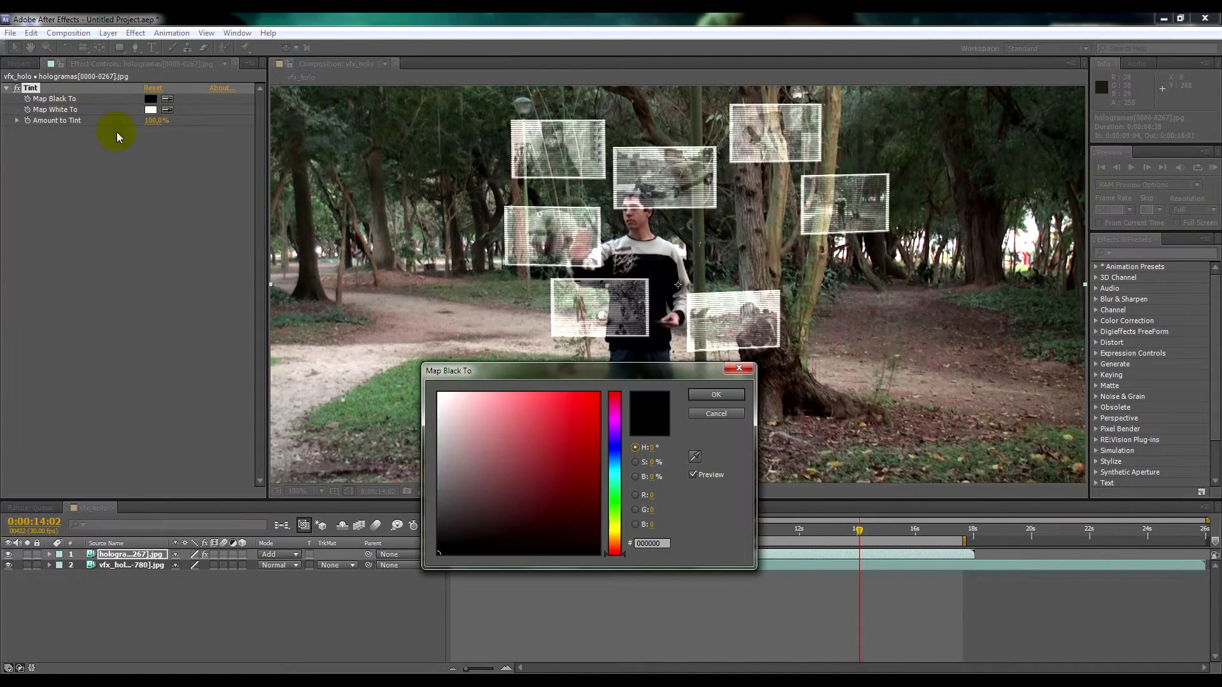
left_click_drag(599, 376, 581, 335)
left_click(697, 373)
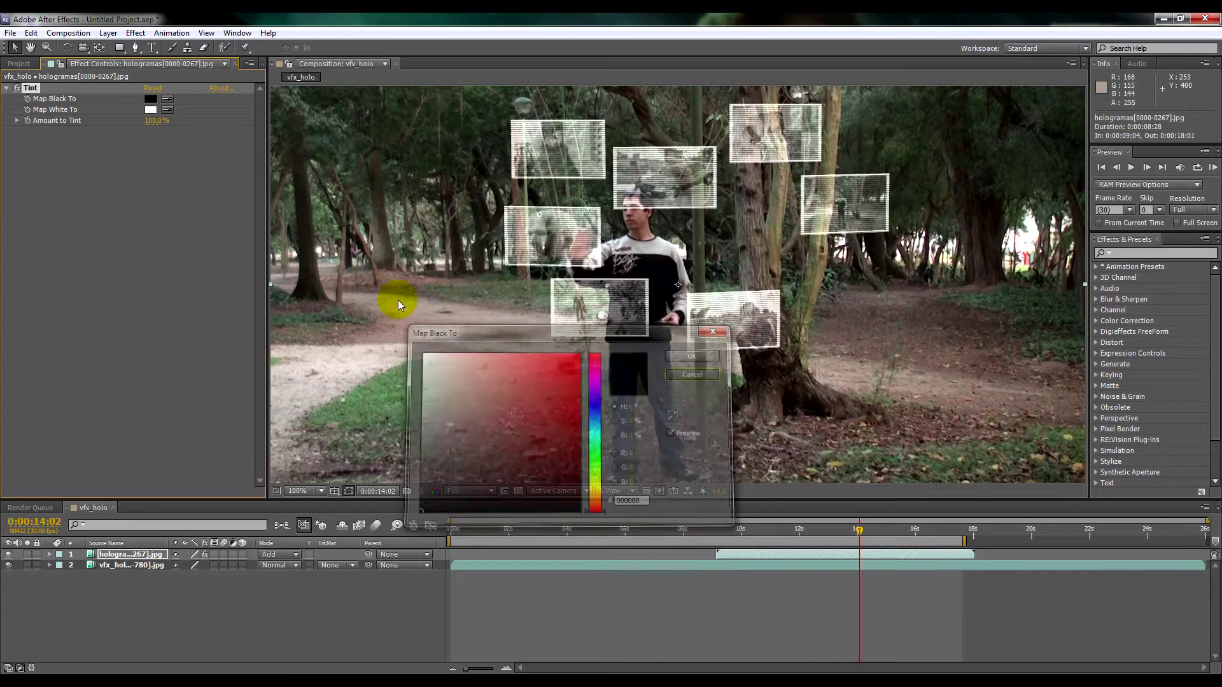
Step: Map the Tint effect's white to a light sky blue
left_click(151, 110)
left_click_drag(605, 435, 604, 420)
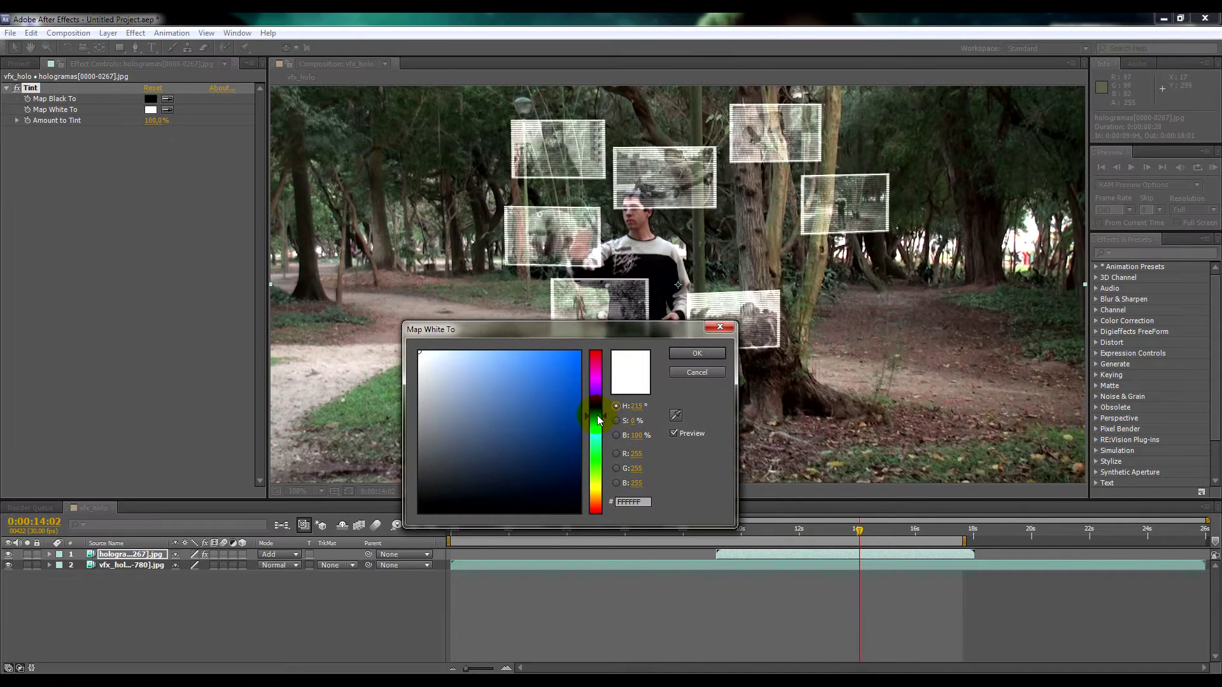
left_click_drag(538, 371, 550, 347)
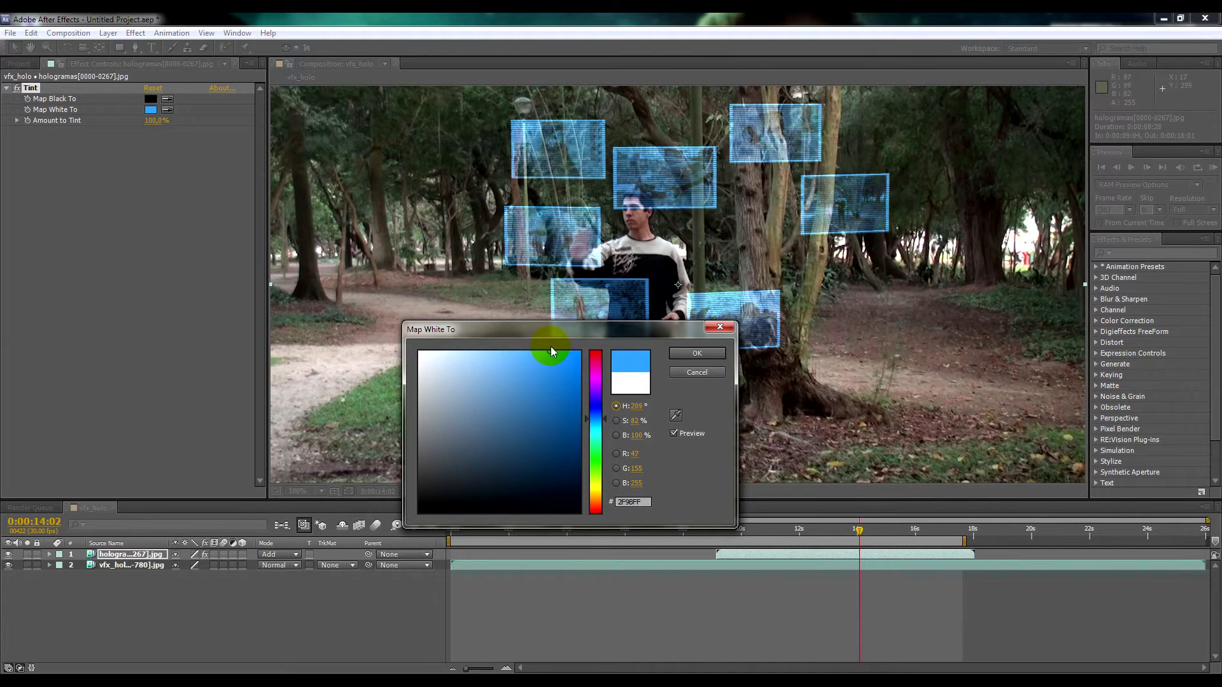
left_click(703, 353)
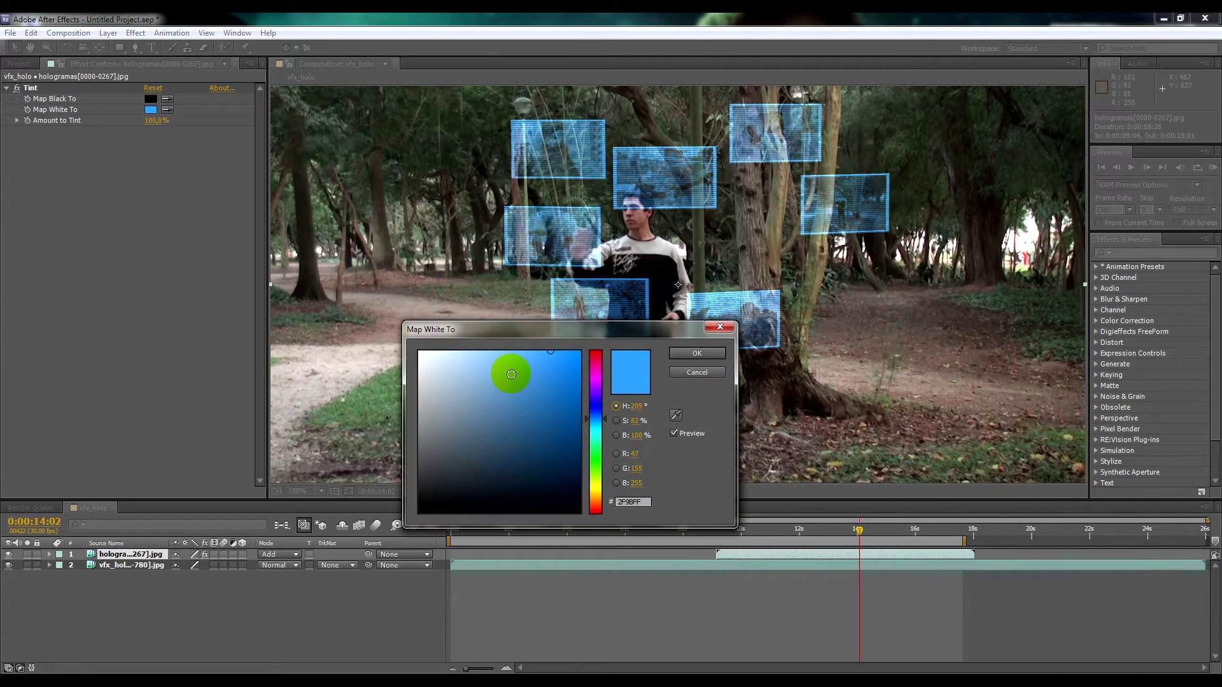
left_click_drag(510, 374, 504, 348)
left_click(697, 354)
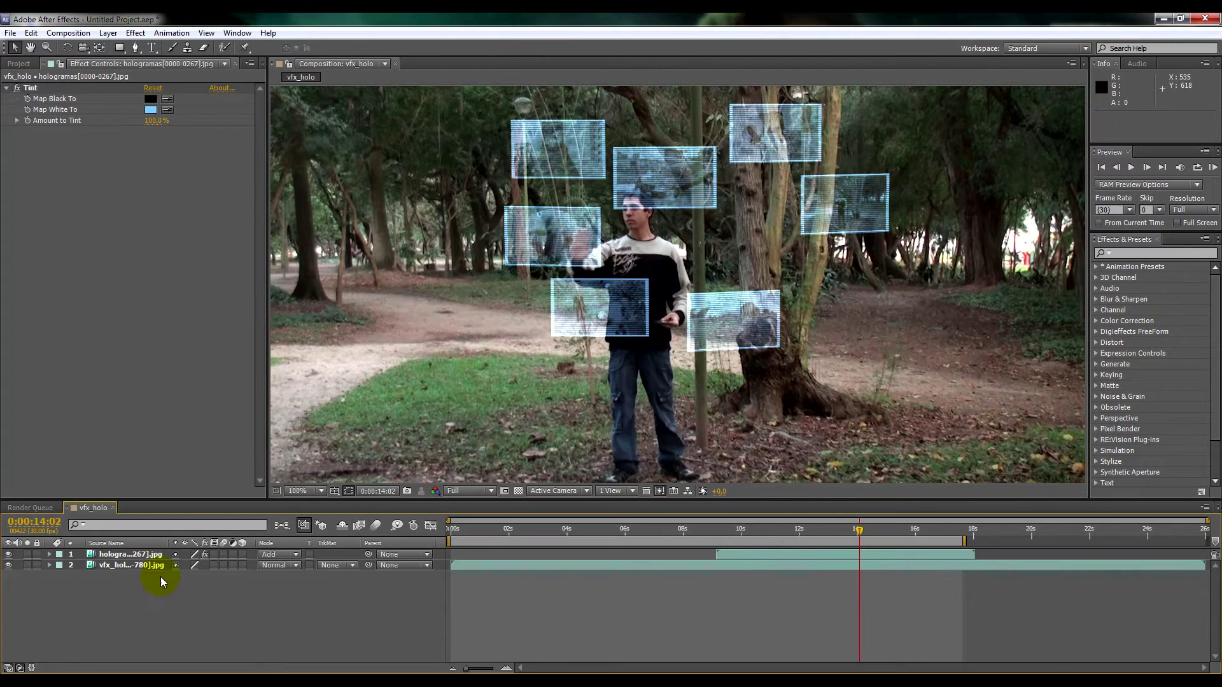
Step: Duplicate the tinted hologramas layer and add Brightness & Contrast to the copy with a contrast of 56
left_click(147, 555)
key("ctrl+d")
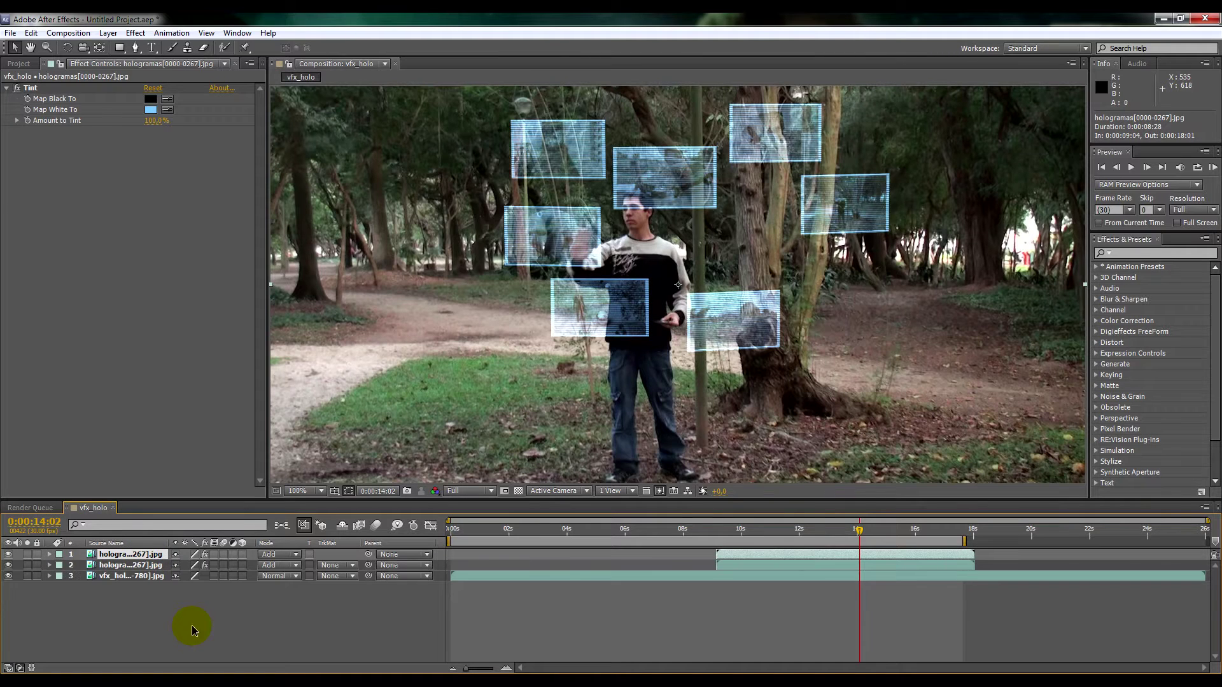
right_click(124, 293)
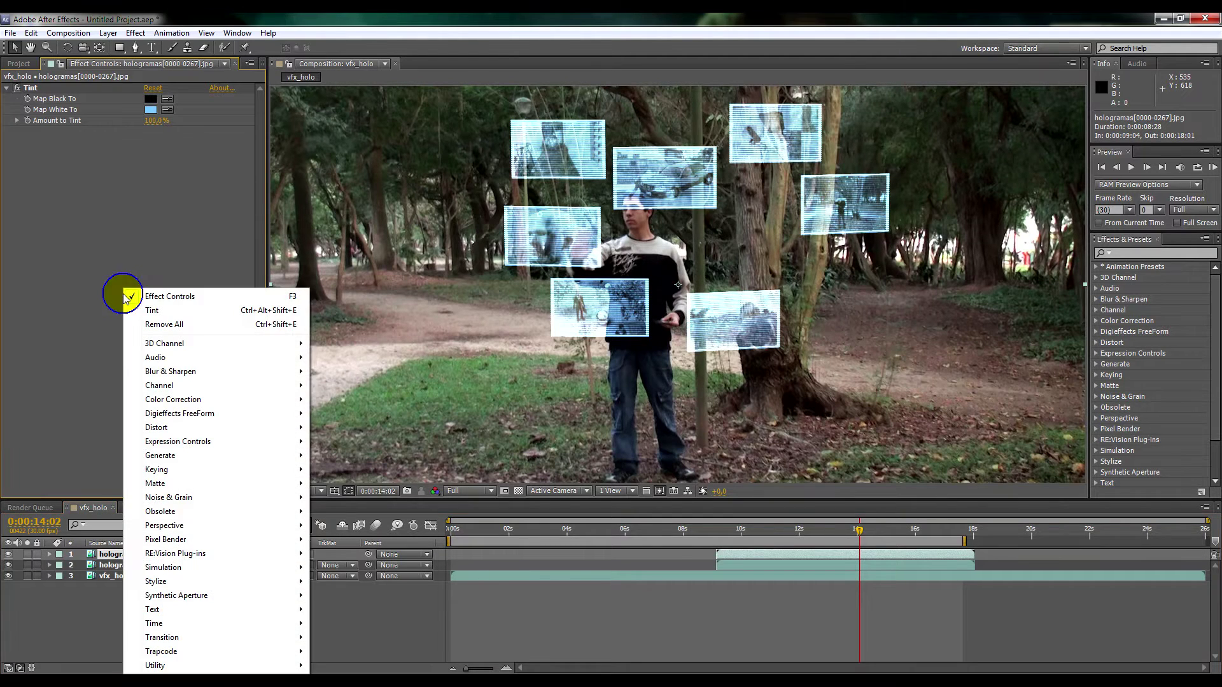
mouse_move(195, 406)
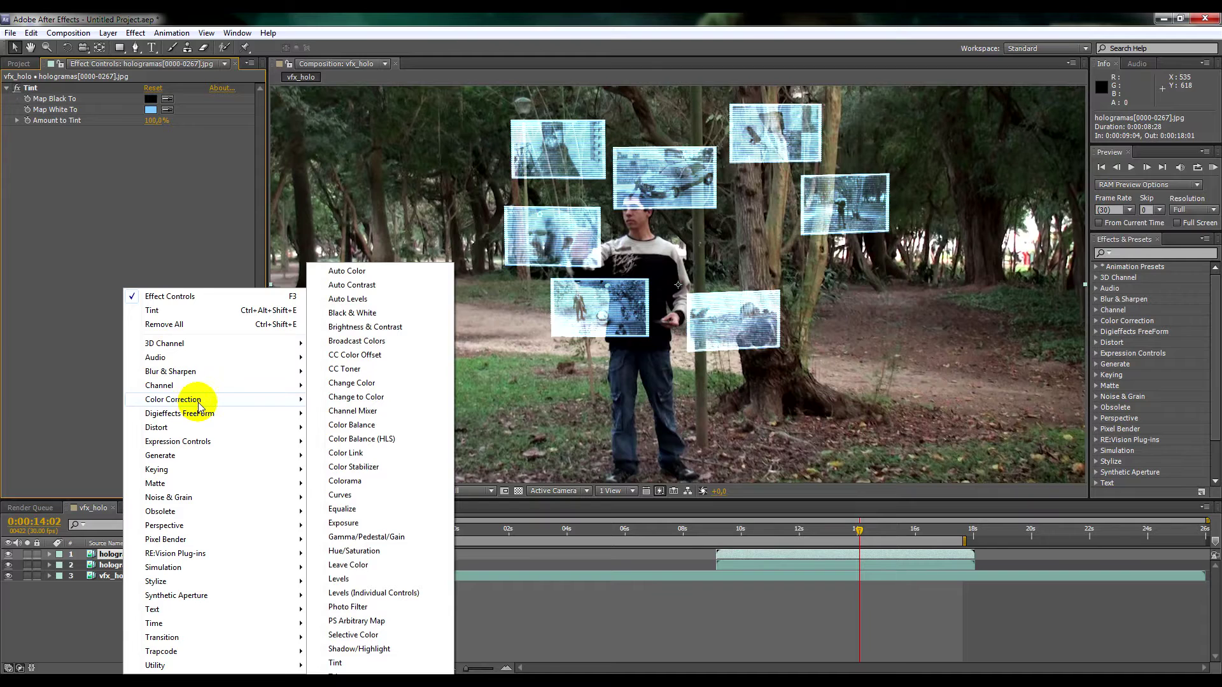
left_click(365, 326)
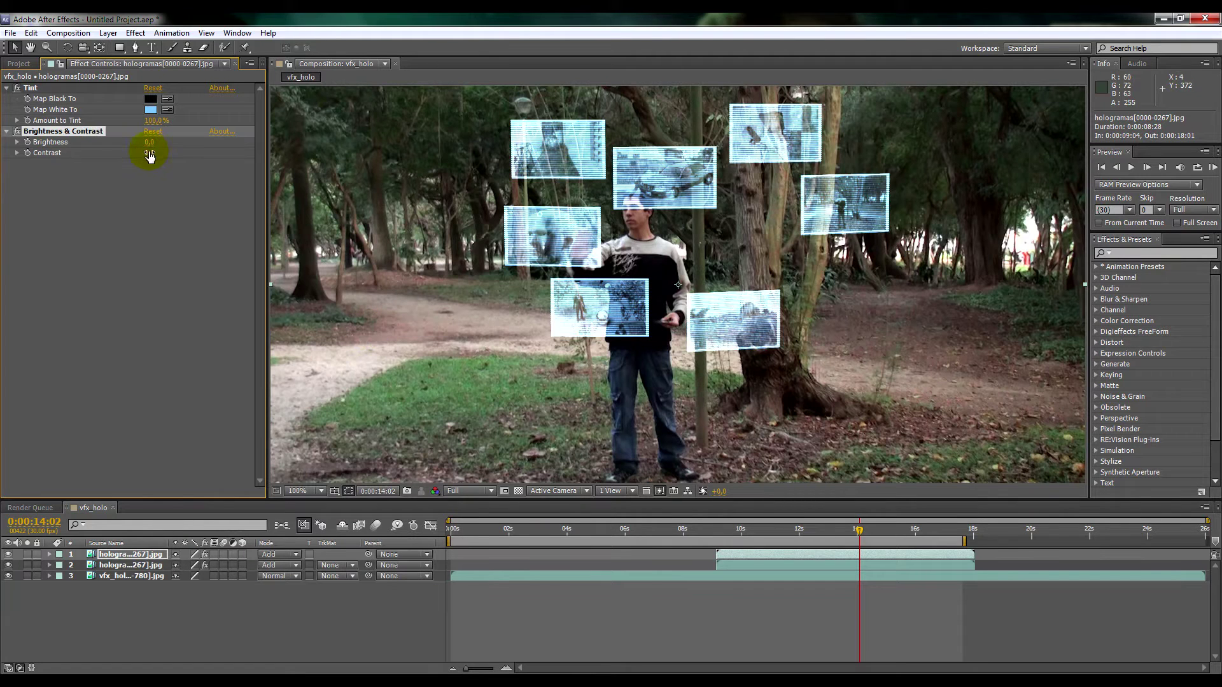
left_click_drag(160, 152, 189, 158)
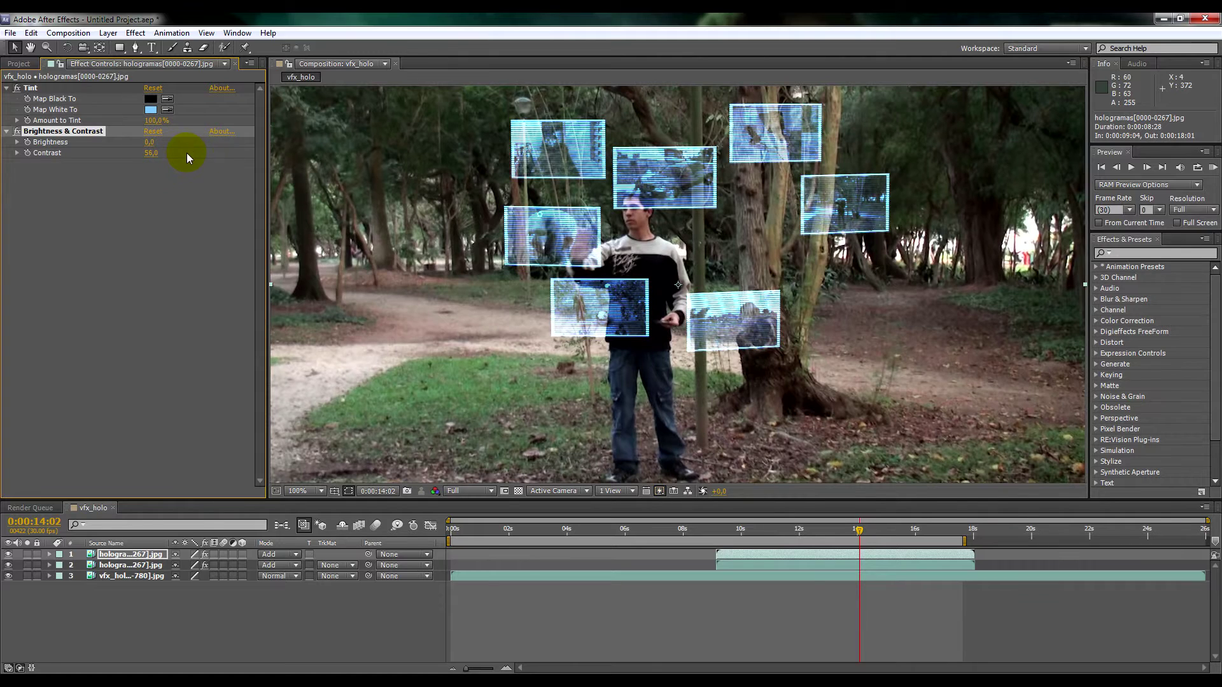
left_click(142, 635)
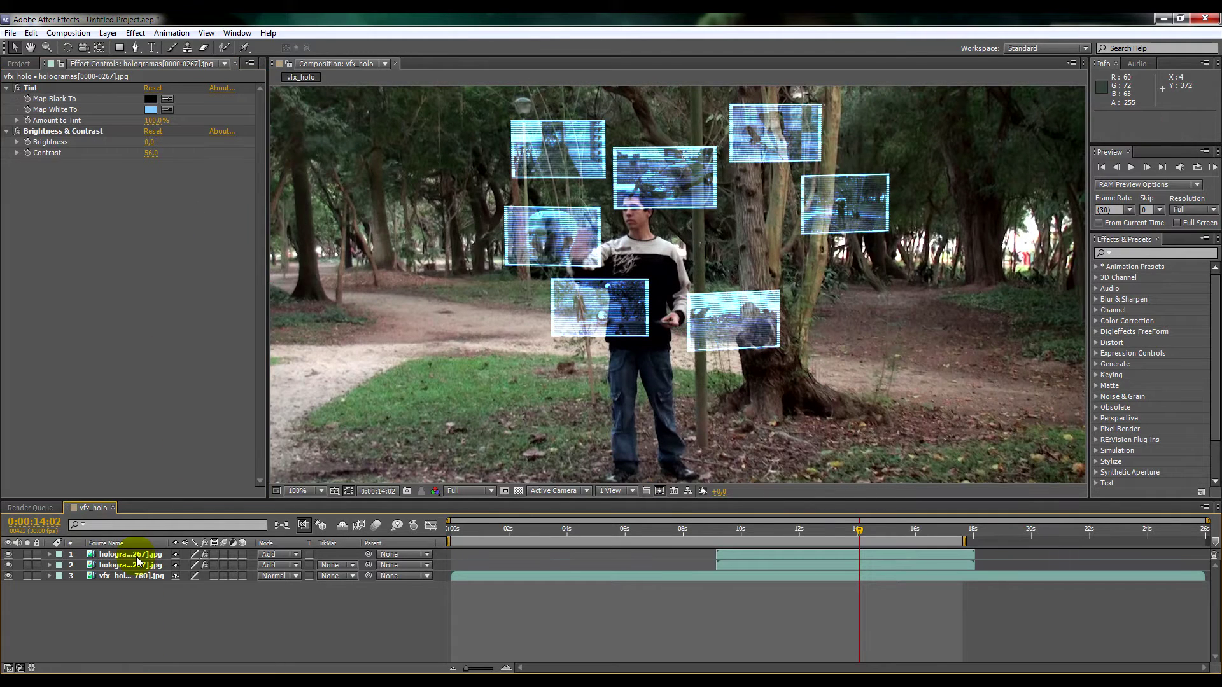
Step: Duplicate the top hologramas layer again and add a Fast Blur with blurriness 27 to the new copy
key("ctrl+d")
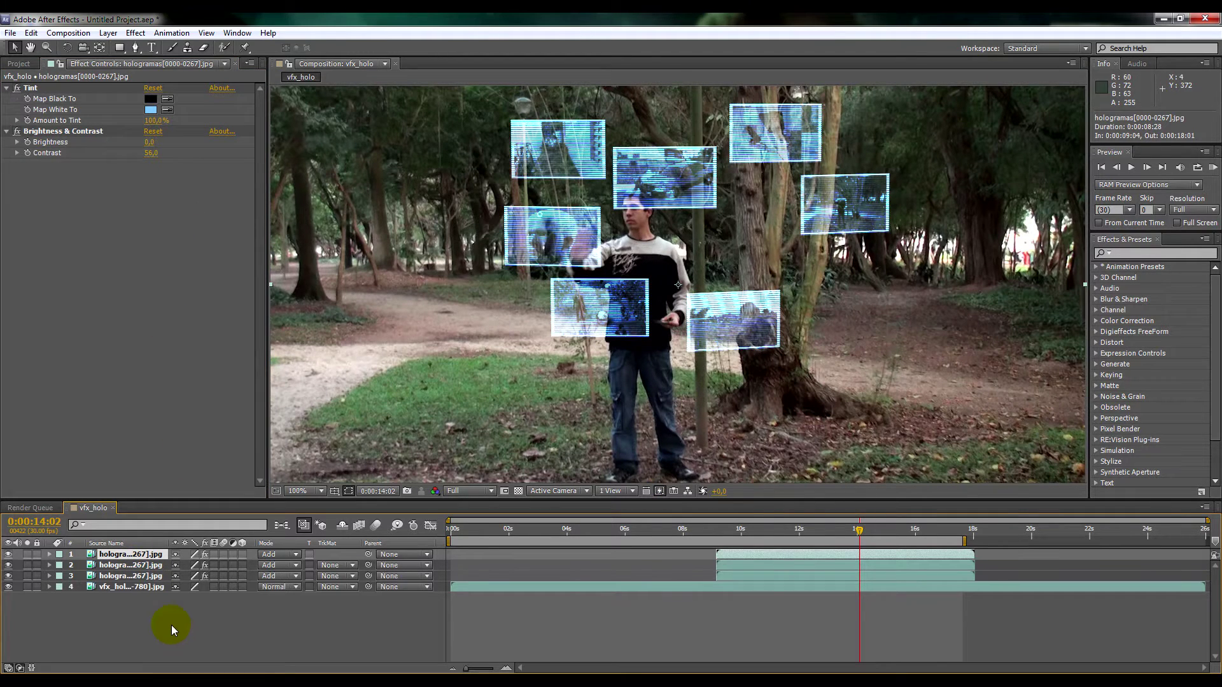
right_click(130, 237)
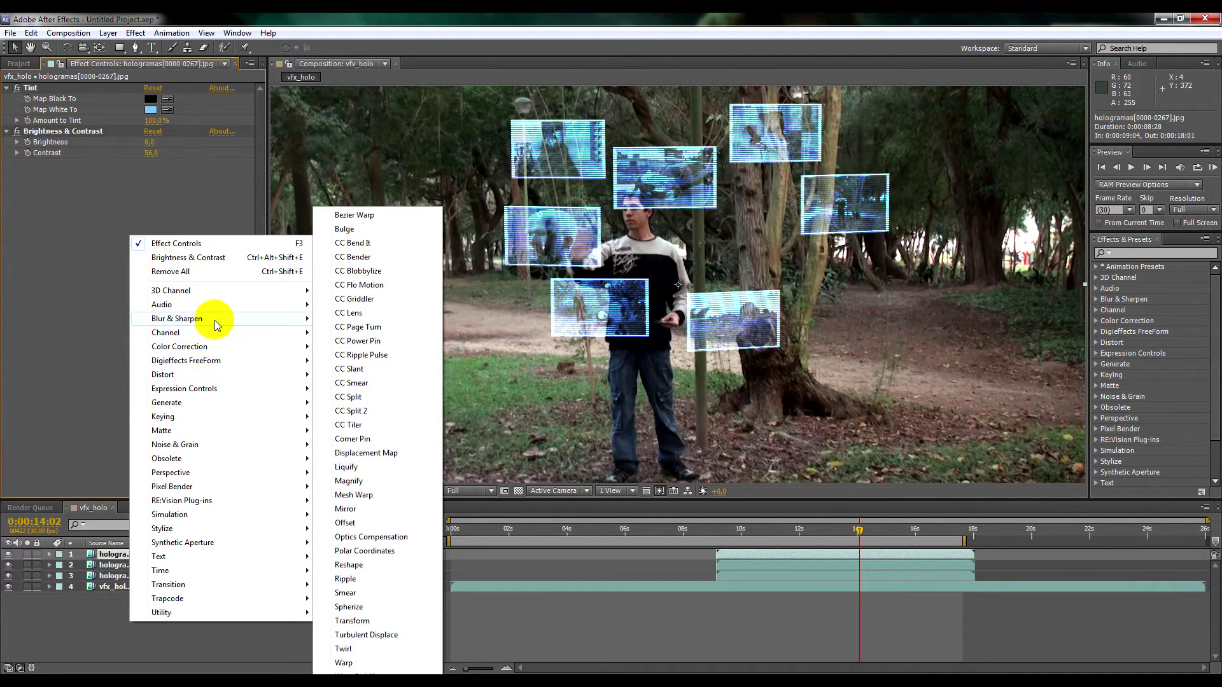
mouse_move(216, 325)
left_click(375, 444)
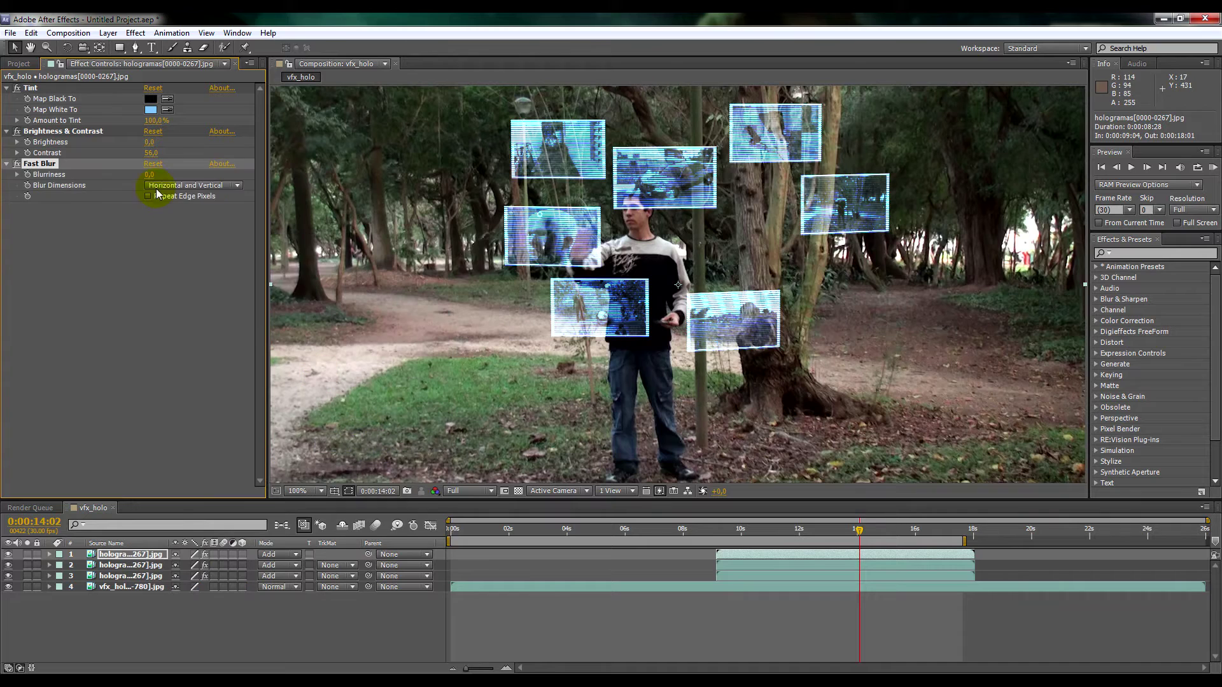
left_click_drag(148, 175, 166, 179)
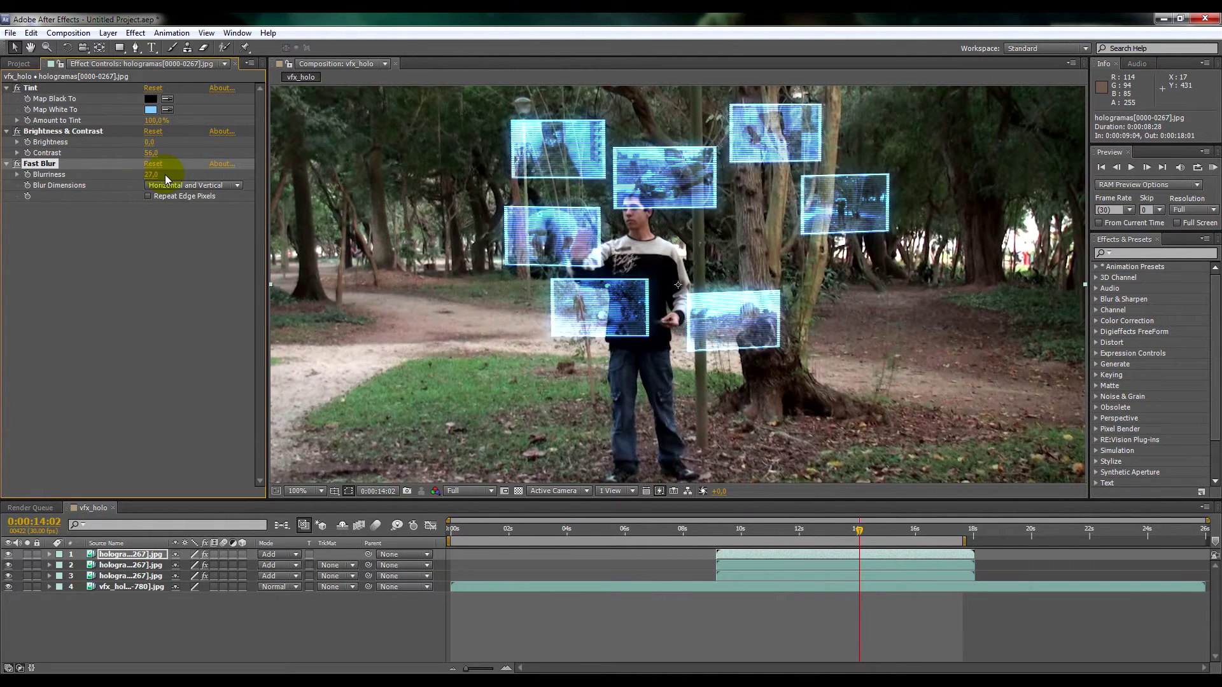
left_click(129, 338)
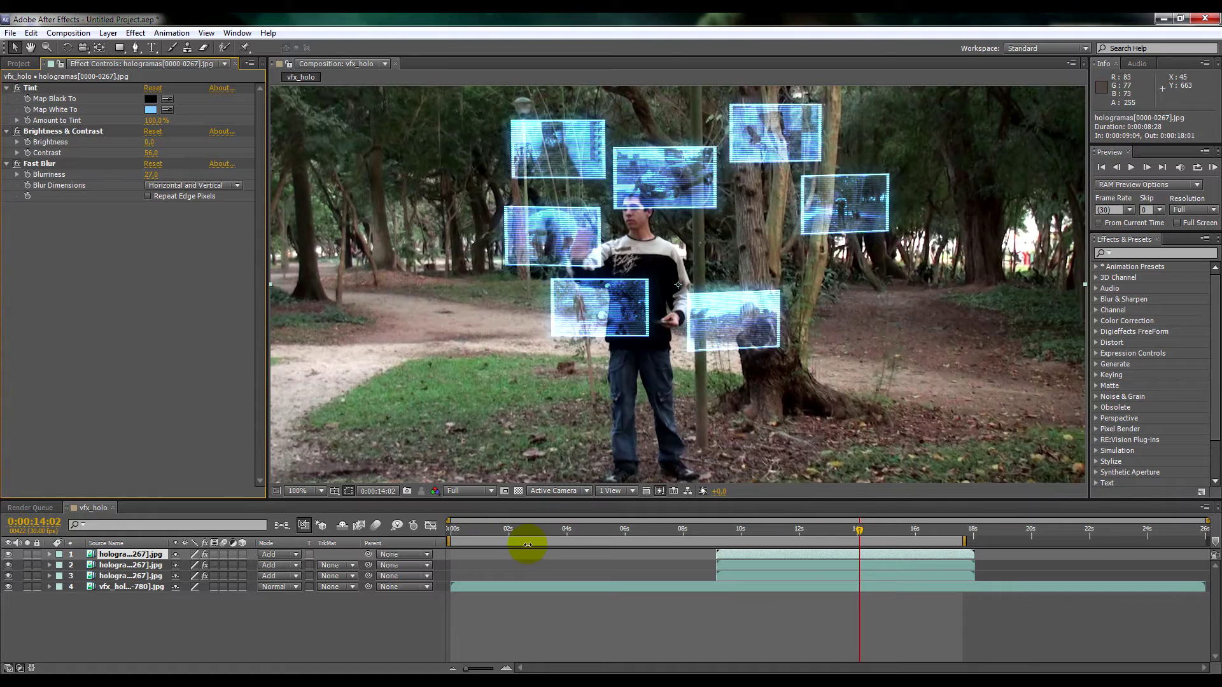
Step: Start the work area at about 0:00:08:22, pull its end in before the hologram layers end, and run a RAM preview
left_click_drag(450, 539, 703, 536)
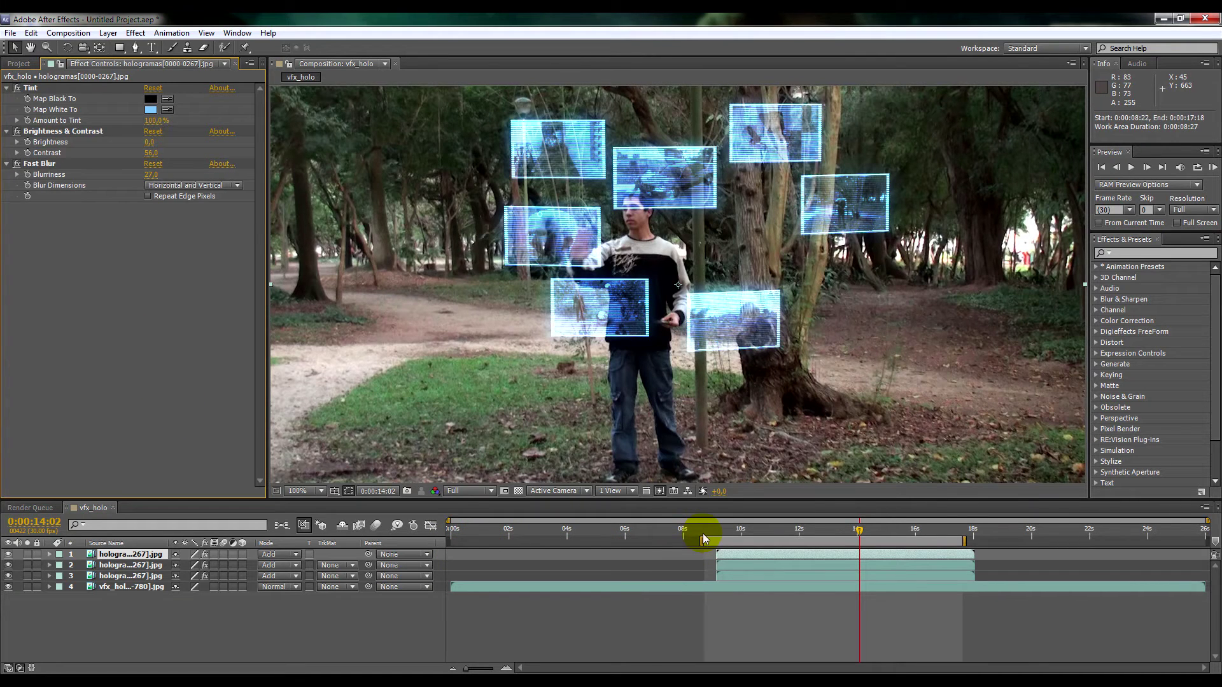
key("KP_0")
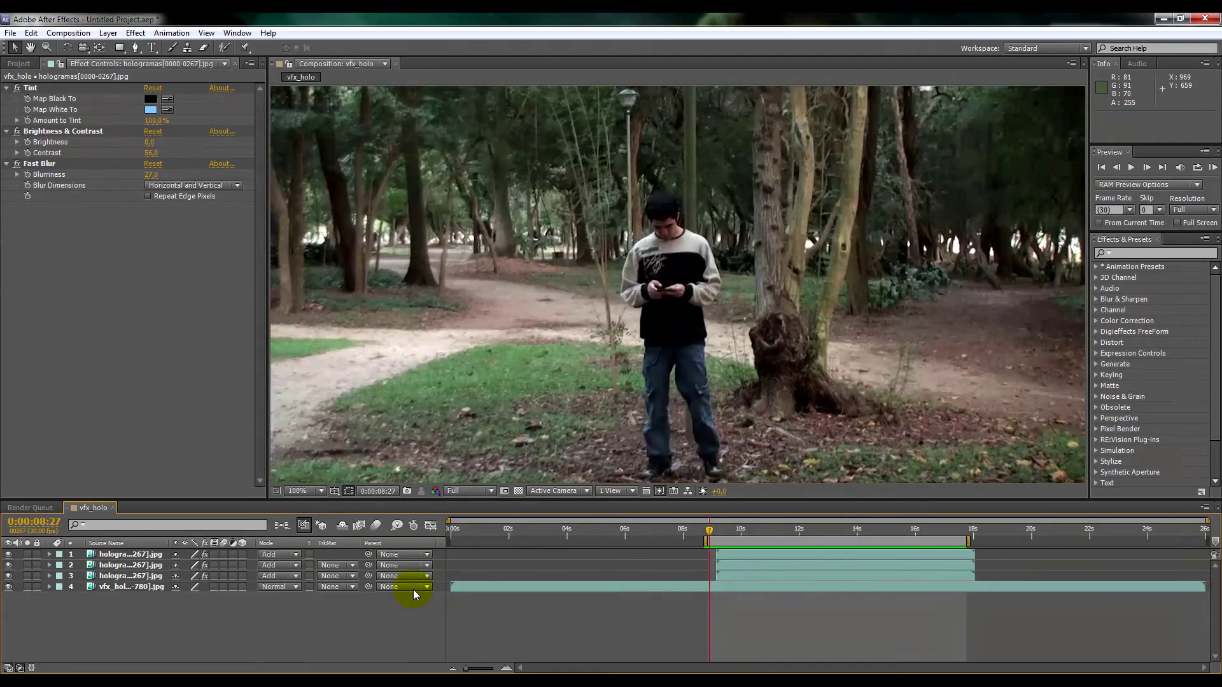
left_click_drag(969, 542, 949, 541)
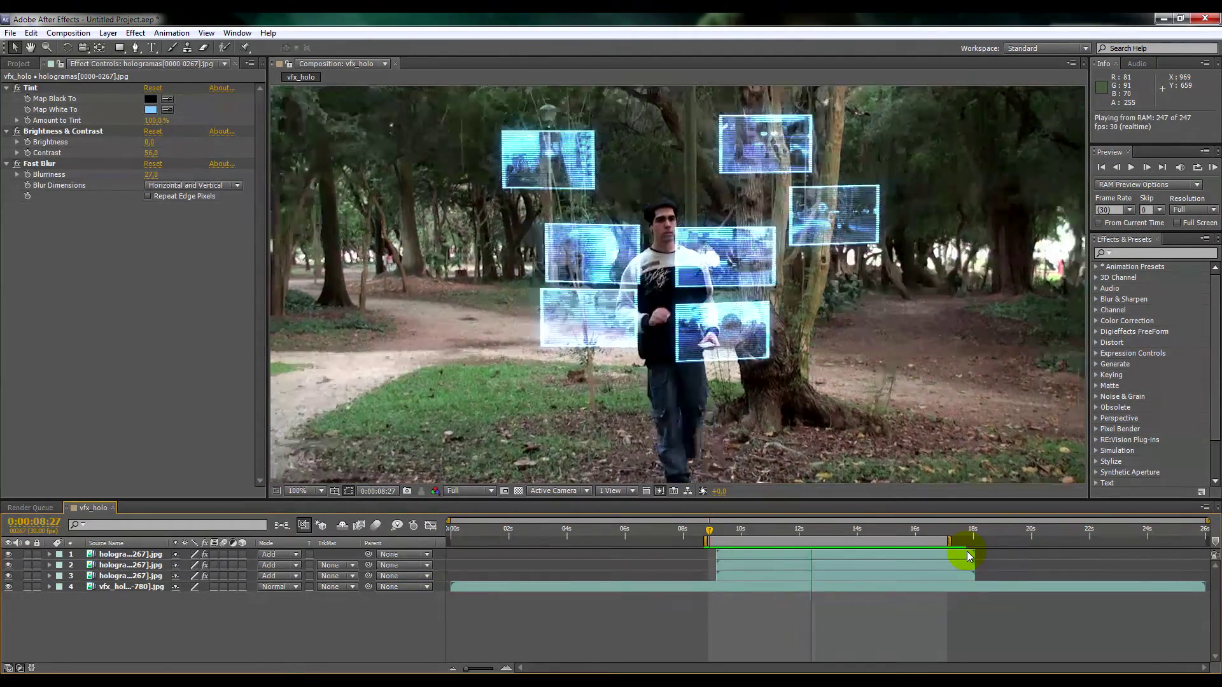